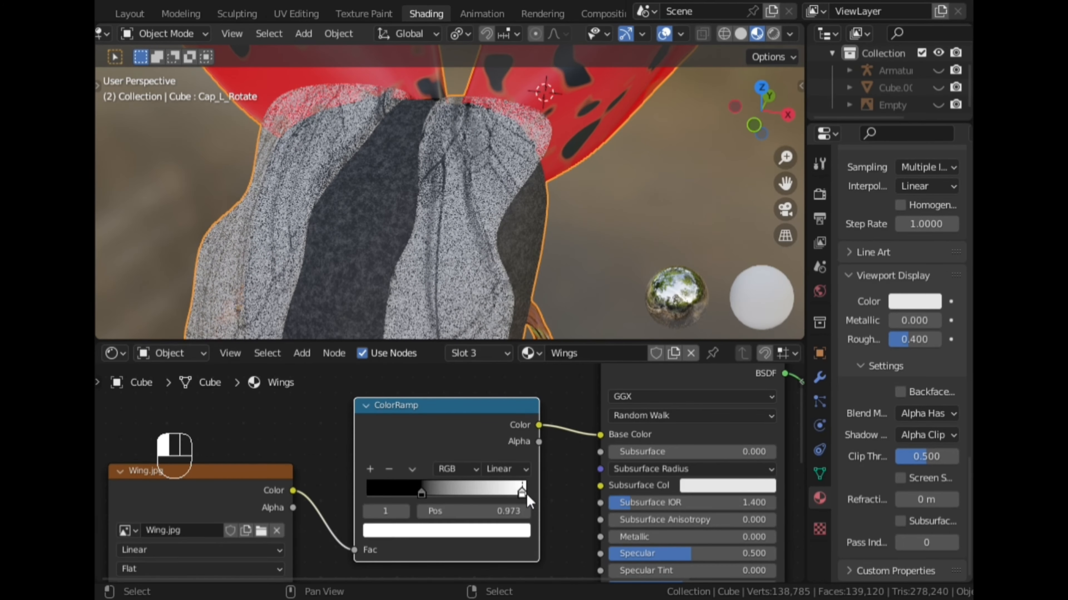
Shift the black stop of the Wings material's ColorRamp toward the white stop and preview the wings in rendered shading.
{"action": "left_click_drag", "start_coordinate": [421, 494], "coordinate": [476, 494]}
{"action": "scroll", "coordinate": [396, 276], "scroll_direction": "down", "scroll_amount": 5}
{"action": "left_click", "coordinate": [787, 114]}
{"action": "left_click", "coordinate": [773, 34]}
{"action": "middle_click_drag", "start_coordinate": [374, 168], "coordinate": [429, 181]}
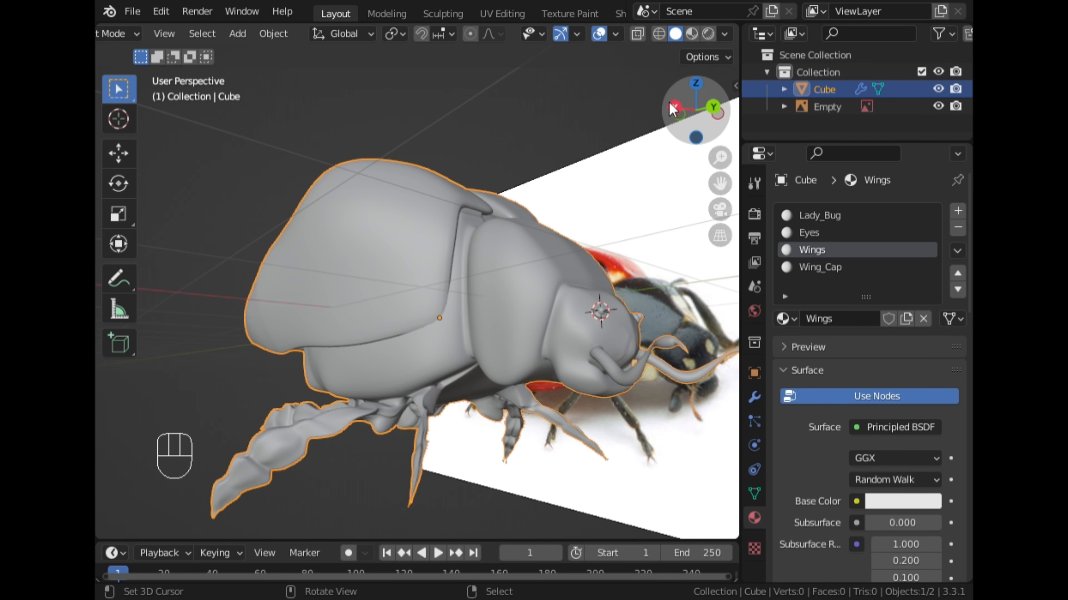
Select the linked wing cap mesh in Edit Mode and add a vertex group to the ladybug.
{"action": "key", "text": "Tab"}
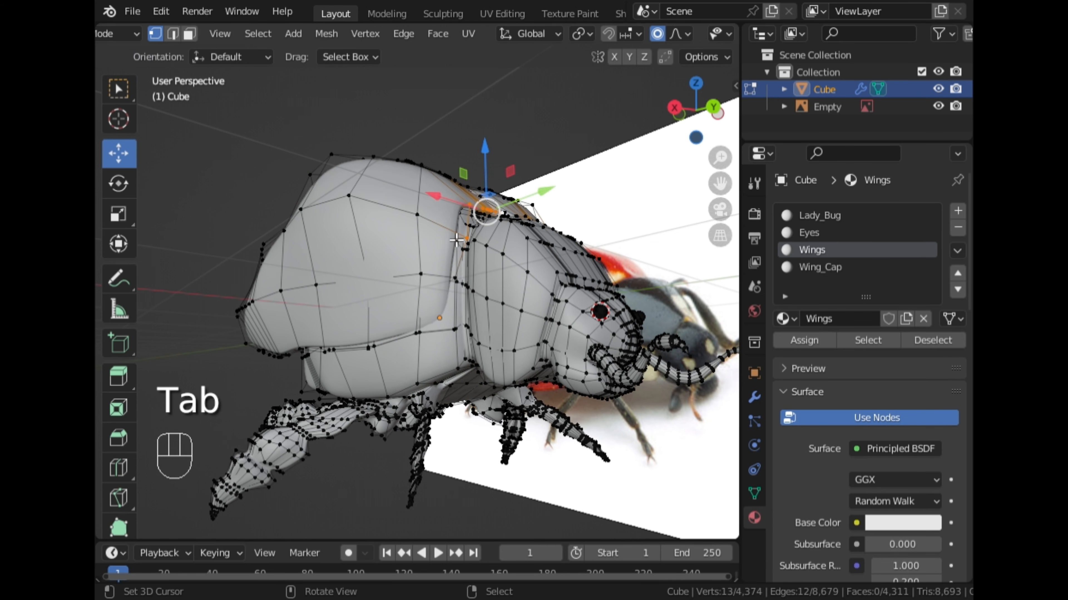
{"action": "scroll", "coordinate": [390, 269], "scroll_direction": "up", "scroll_amount": 3}
{"action": "key", "text": "l"}
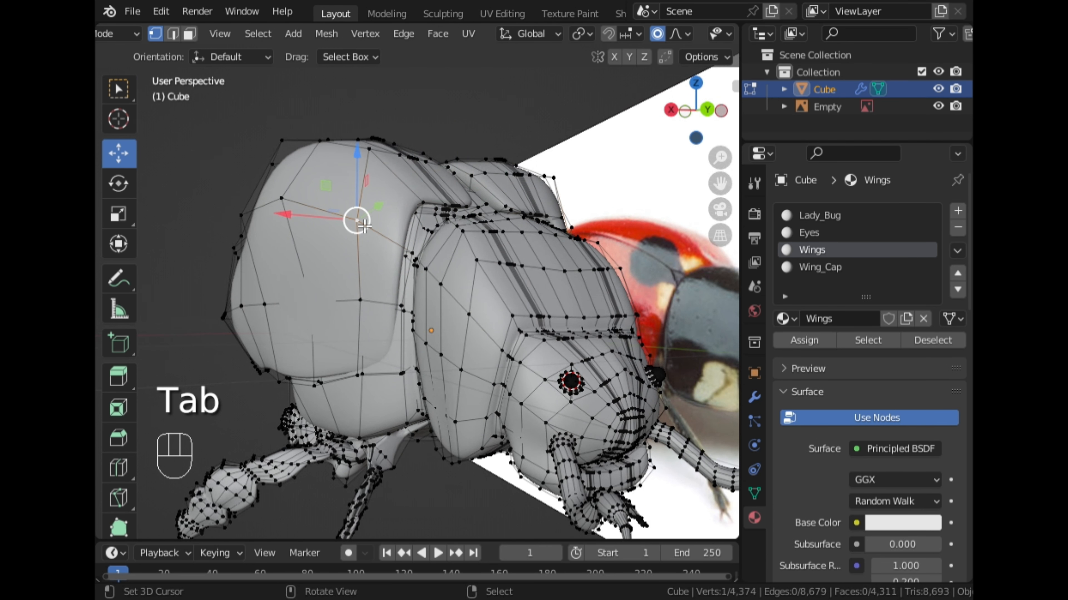
{"action": "left_click", "coordinate": [753, 494]}
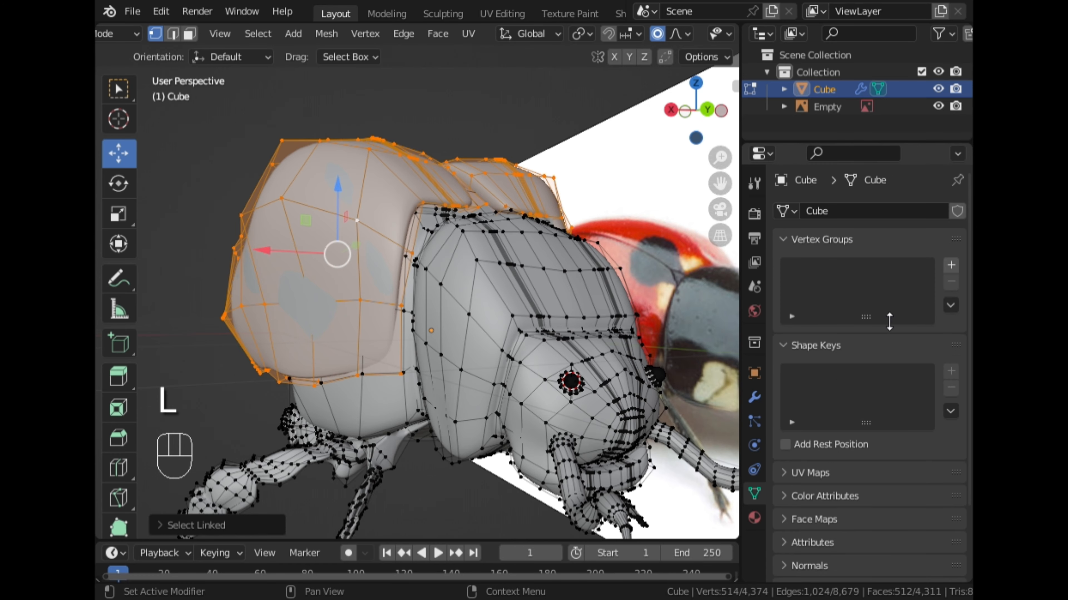
{"action": "left_click", "coordinate": [951, 265]}
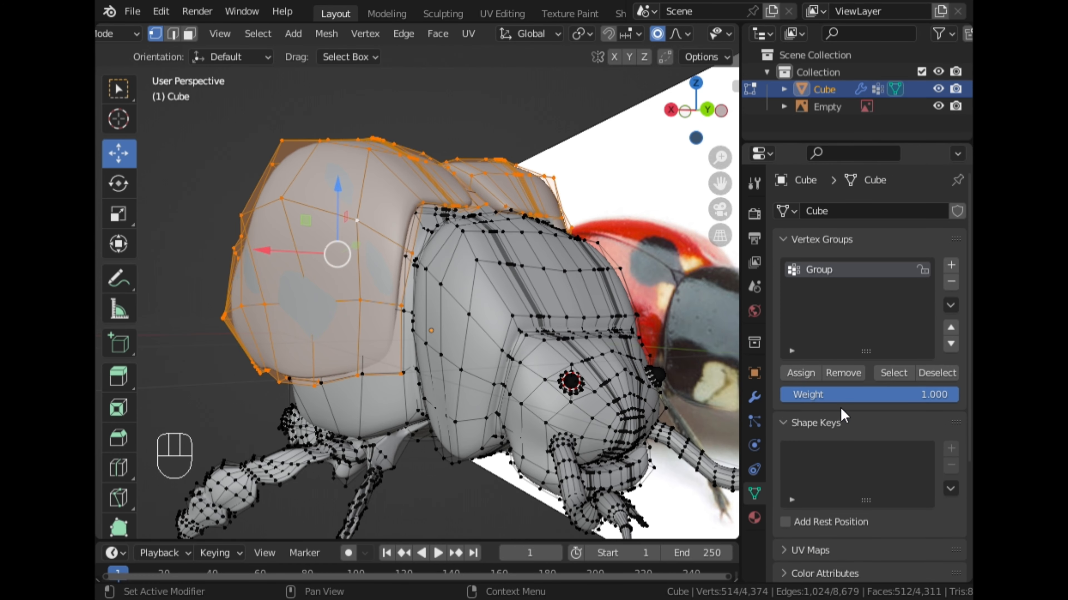
Add a basis shape key and a second shape key to the ladybug mesh, and return to Edit Mode.
{"action": "key", "text": "Tab"}
{"action": "middle_click_drag", "start_coordinate": [472, 218], "coordinate": [465, 253]}
{"action": "left_click", "coordinate": [951, 405]}
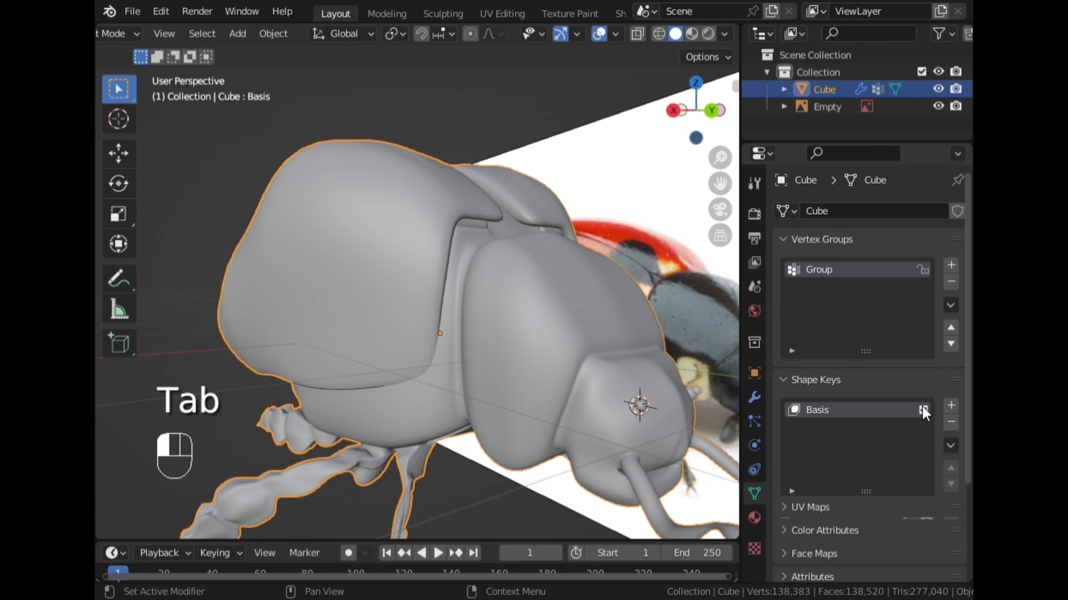
{"action": "left_click", "coordinate": [951, 405]}
{"action": "key", "text": "Tab"}
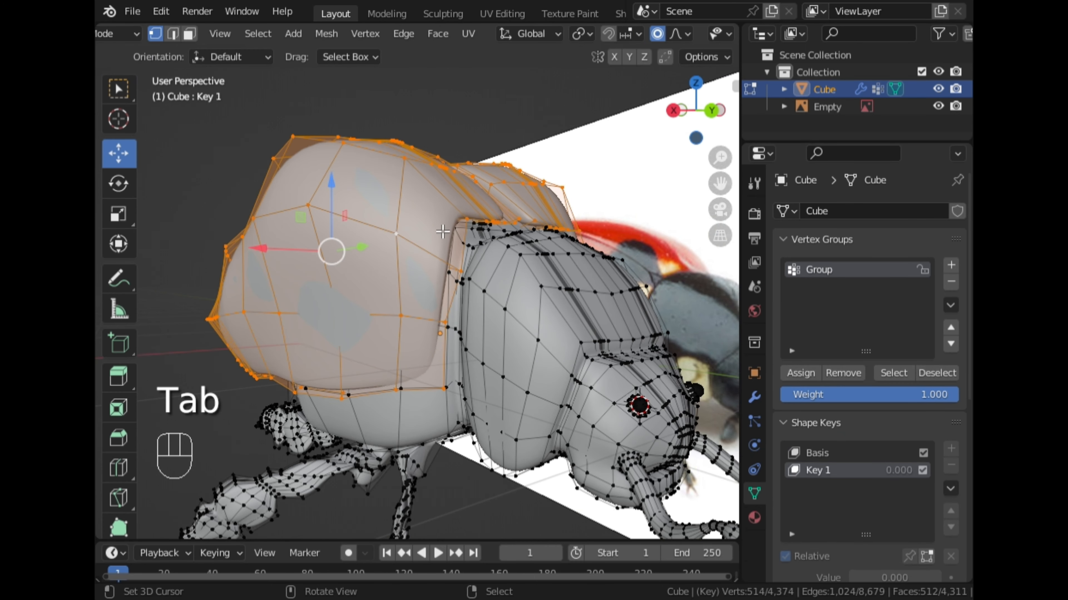
{"action": "left_click", "coordinate": [673, 113]}
{"action": "left_click", "coordinate": [478, 231]}
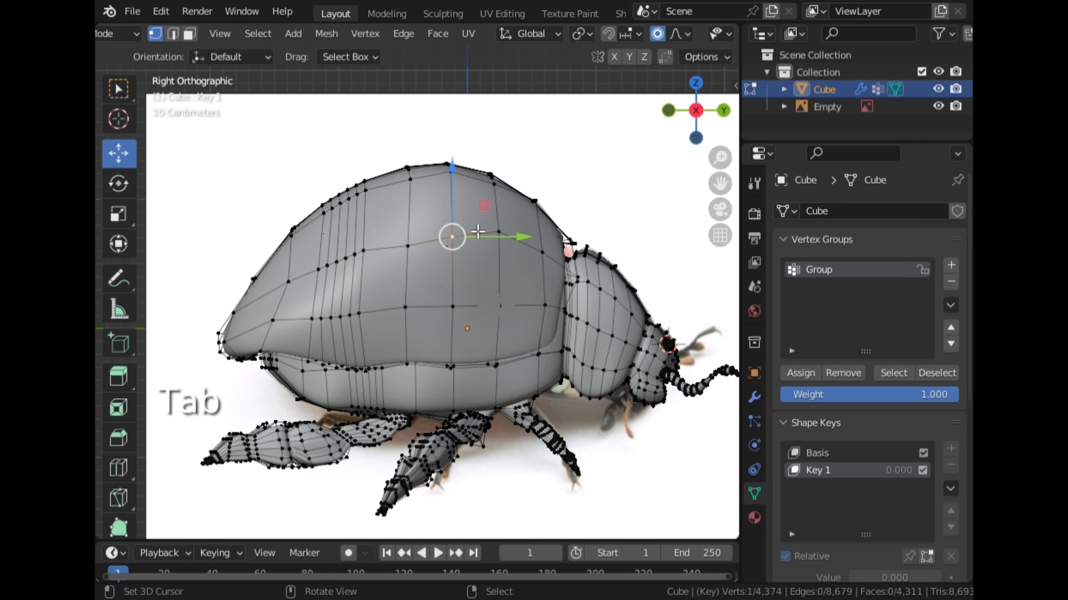
{"action": "key", "text": "ctrl+l"}
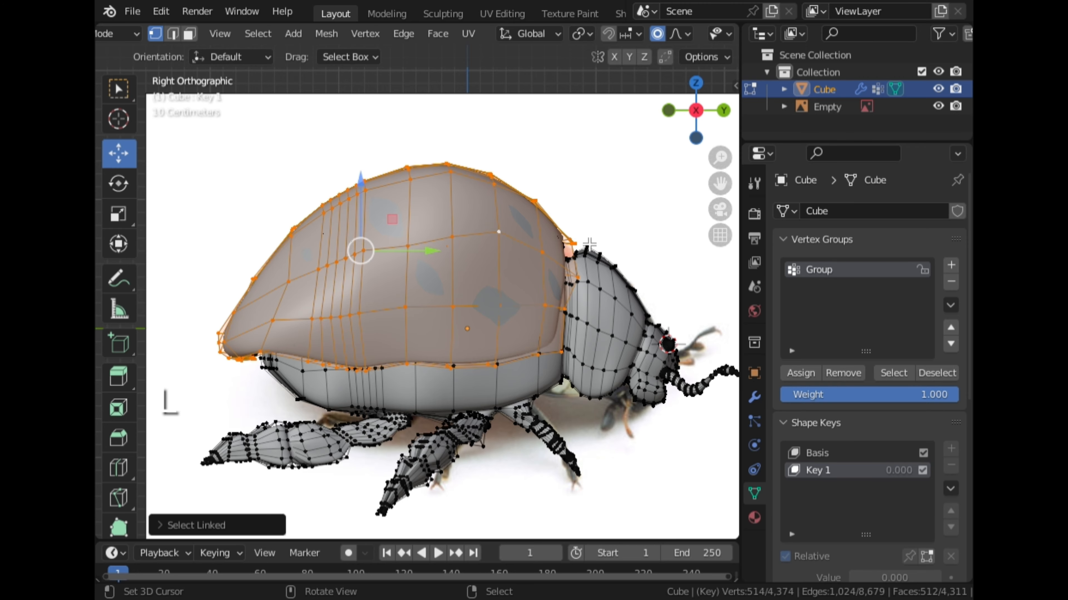
{"action": "key", "text": "r"}
{"action": "right_click", "coordinate": [602, 252]}
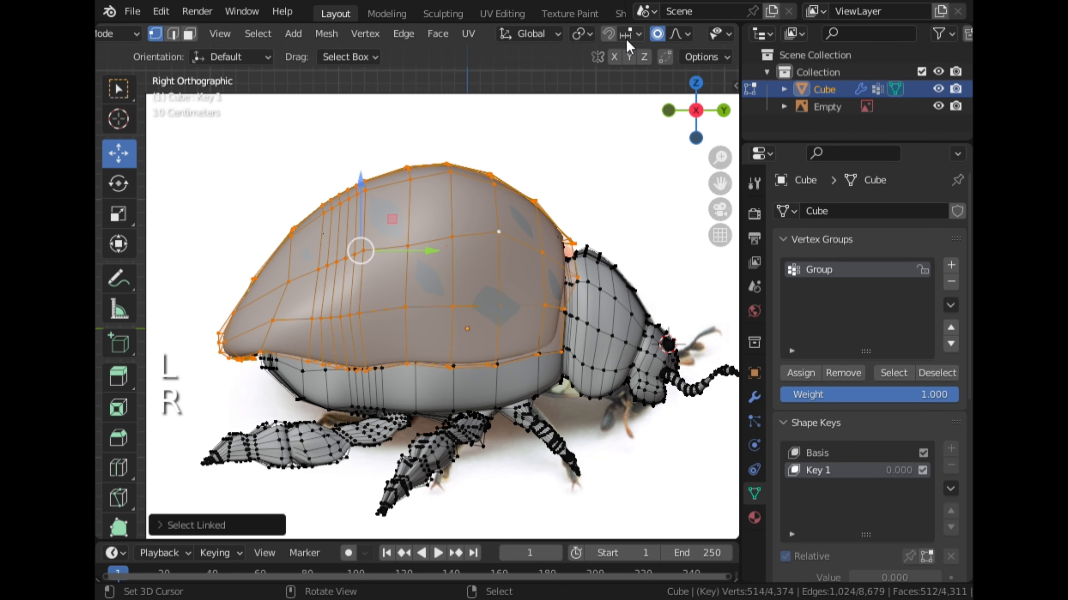
Set the transform pivot point to 3D Cursor and place the cursor where the wing caps meet the thorax.
{"action": "left_click", "coordinate": [639, 35]}
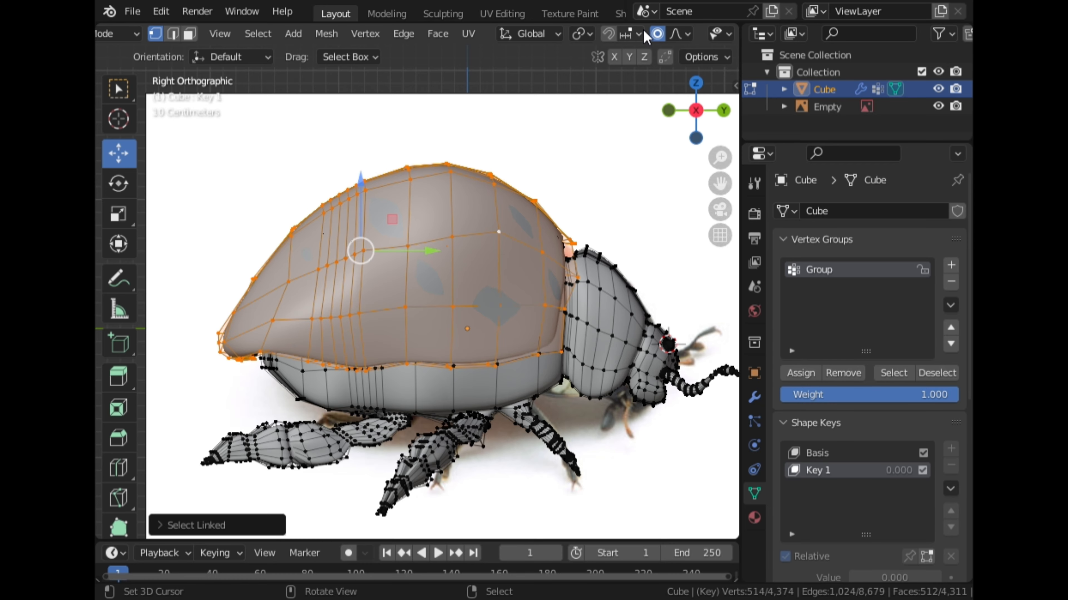
{"action": "left_click", "coordinate": [594, 33]}
{"action": "left_click", "coordinate": [603, 72]}
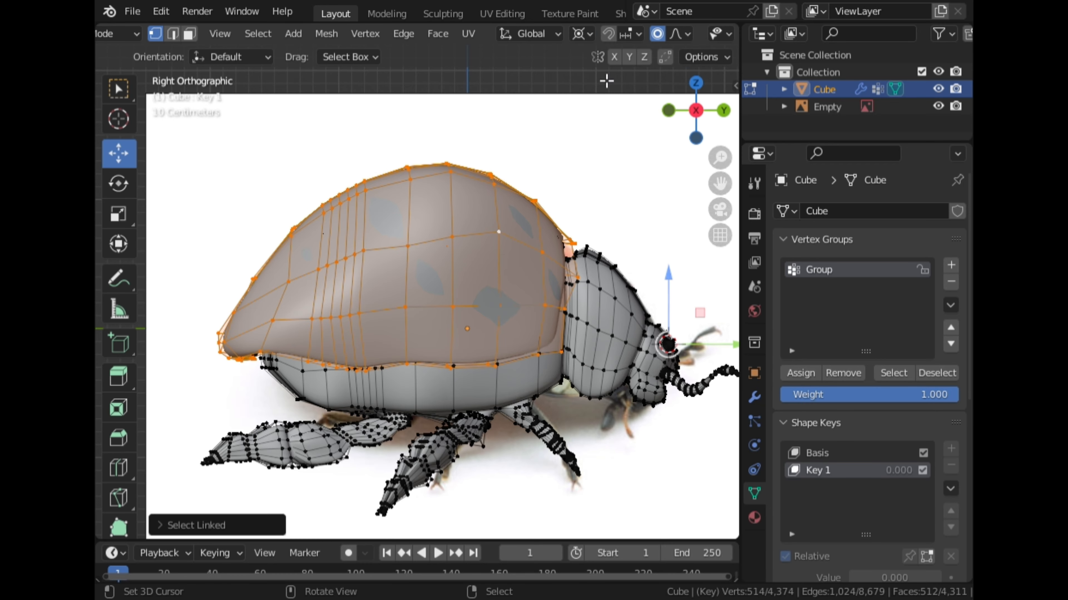
{"action": "middle_click_drag", "start_coordinate": [581, 282], "coordinate": [458, 318]}
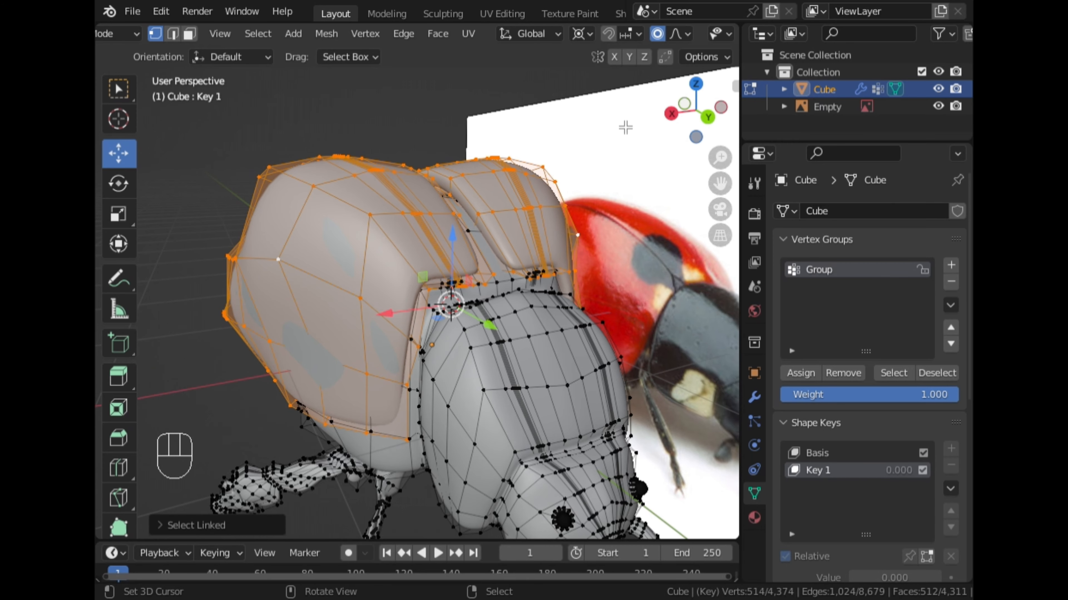
Rotate the wing caps up into an open pose about the 3D cursor in right view, and set Key 1's value to 1.000.
{"action": "left_click", "coordinate": [671, 116]}
{"action": "key", "text": "r"}
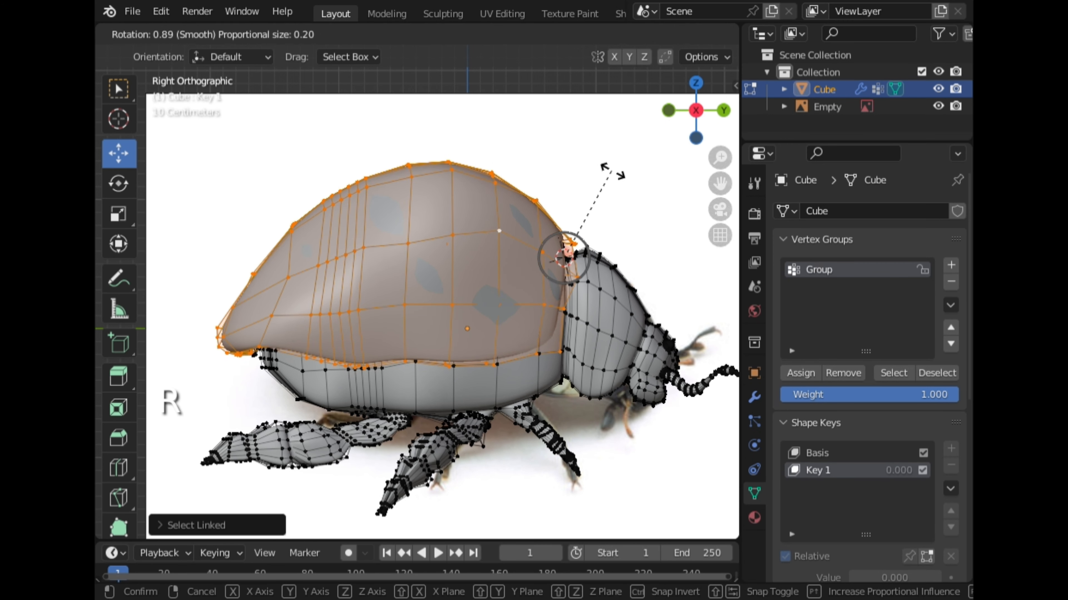
{"action": "left_click", "coordinate": [660, 288]}
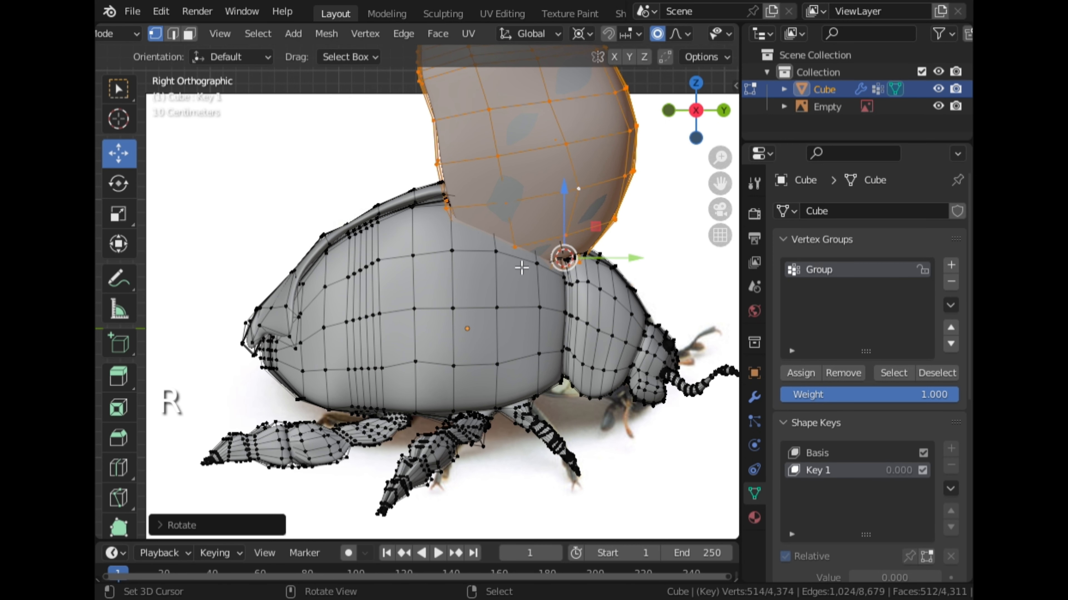
{"action": "middle_click_drag", "start_coordinate": [521, 268], "coordinate": [460, 248]}
{"action": "key", "text": "Tab"}
{"action": "left_click_drag", "start_coordinate": [868, 536], "coordinate": [946, 537]}
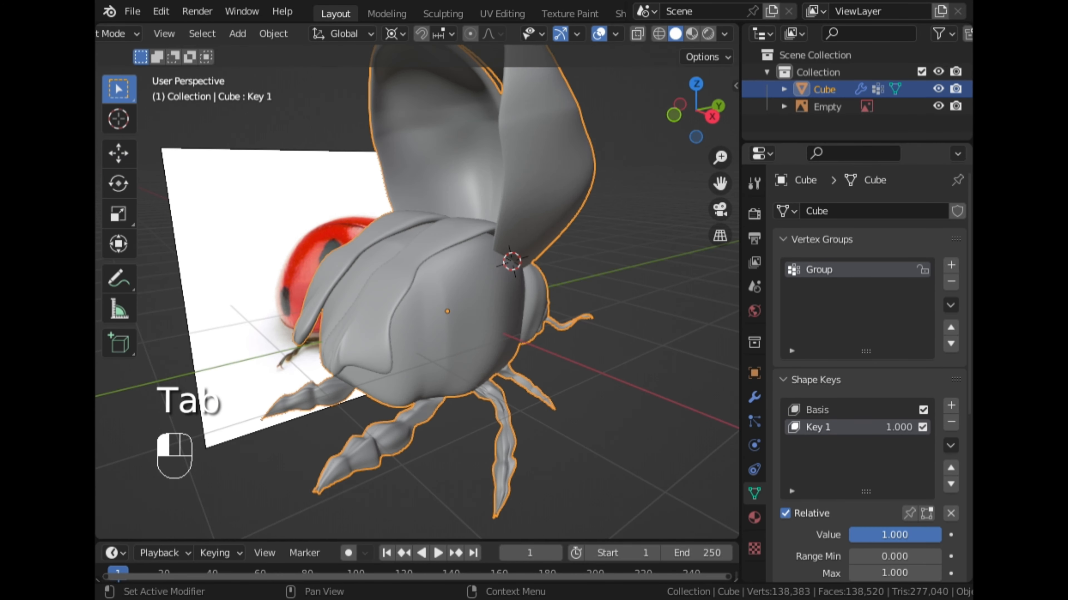
Select and hide the linked body mesh in Edit Mode, and pick a vertex on the wing cap's lower edge.
{"action": "middle_click_drag", "start_coordinate": [651, 356], "coordinate": [438, 305]}
{"action": "key", "text": "Tab"}
{"action": "scroll", "coordinate": [388, 337], "scroll_direction": "up", "scroll_amount": 4}
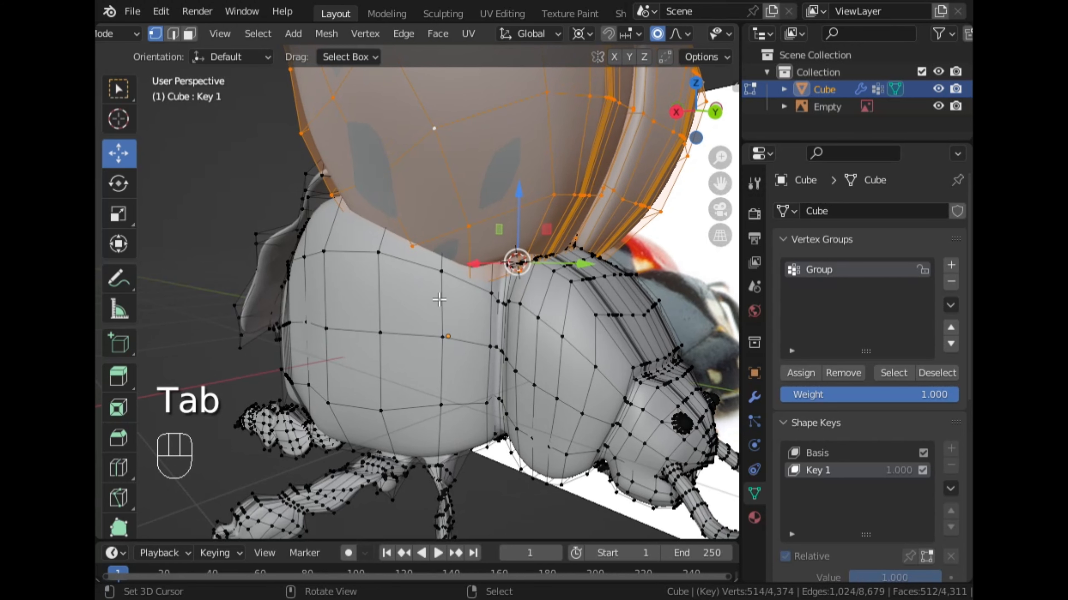
{"action": "left_click", "coordinate": [429, 299]}
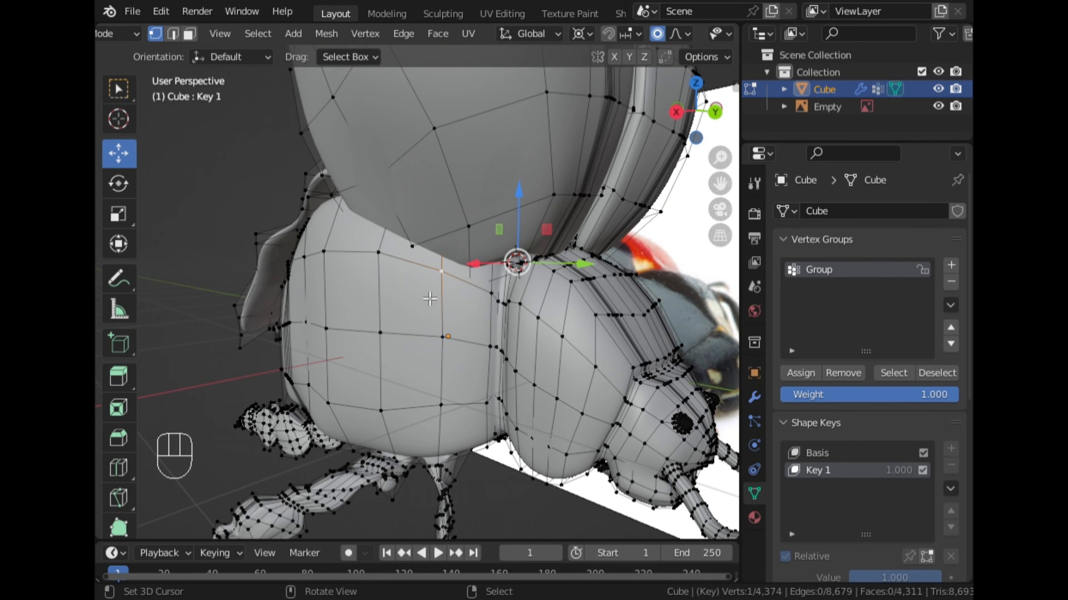
{"action": "key", "text": "l"}
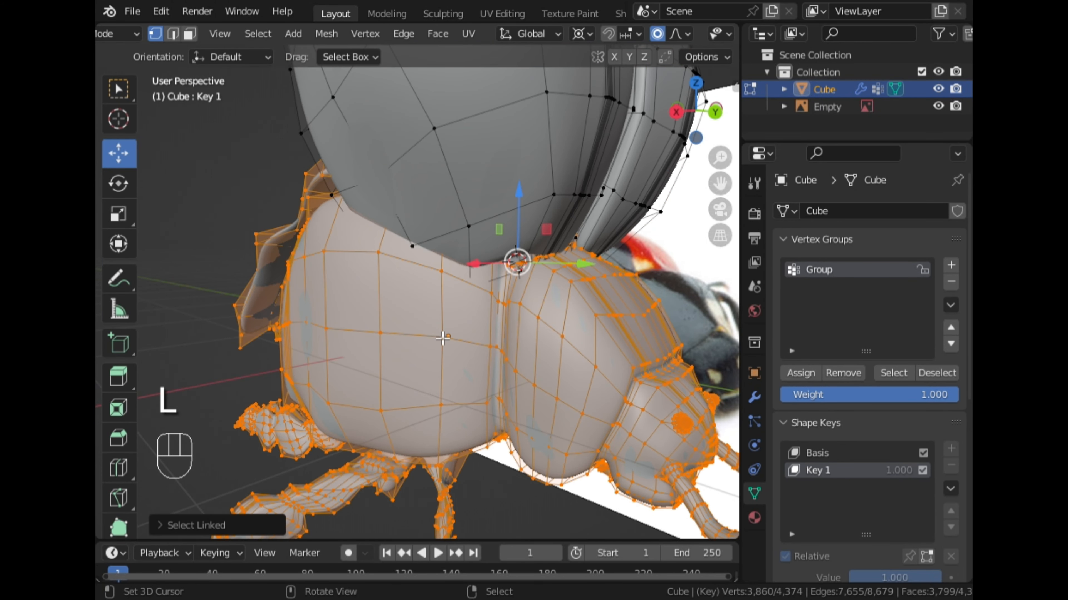
{"action": "key", "text": "h"}
{"action": "middle_click_drag", "start_coordinate": [443, 338], "coordinate": [398, 298]}
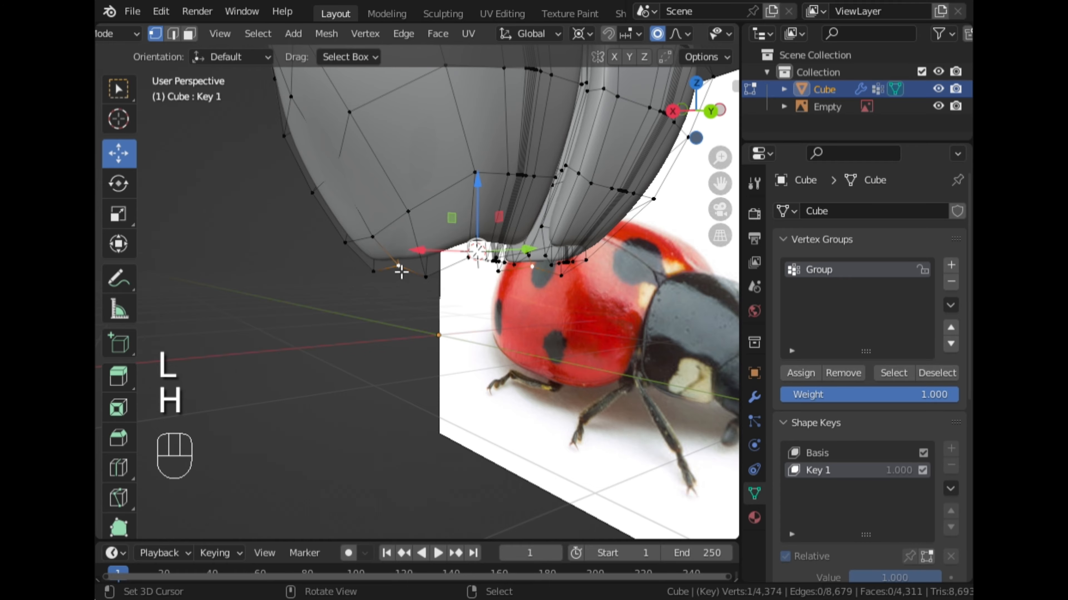
{"action": "key", "text": "g"}
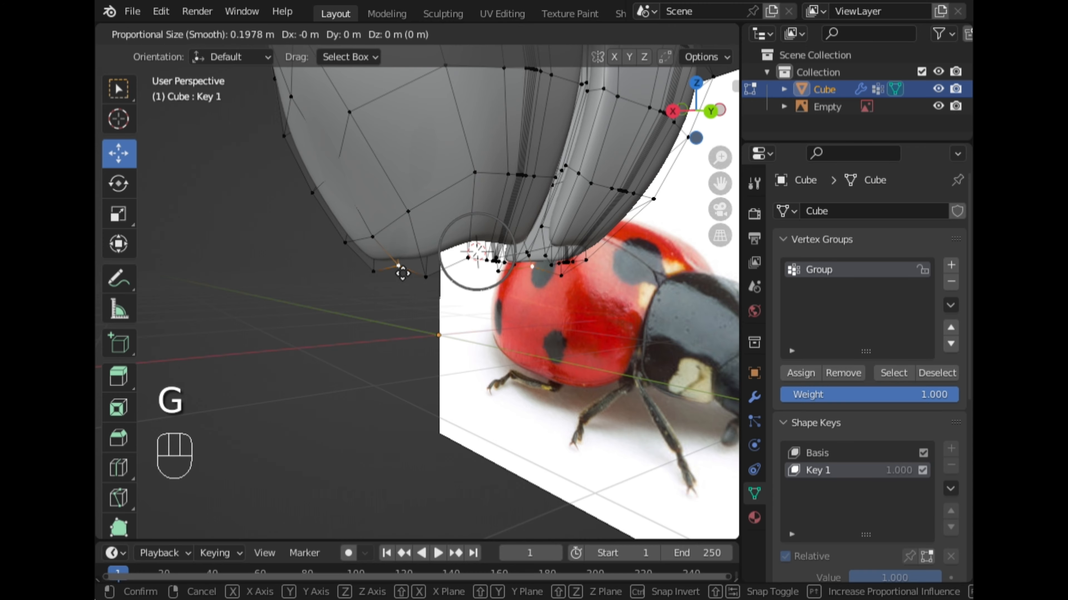
{"action": "key", "text": "x"}
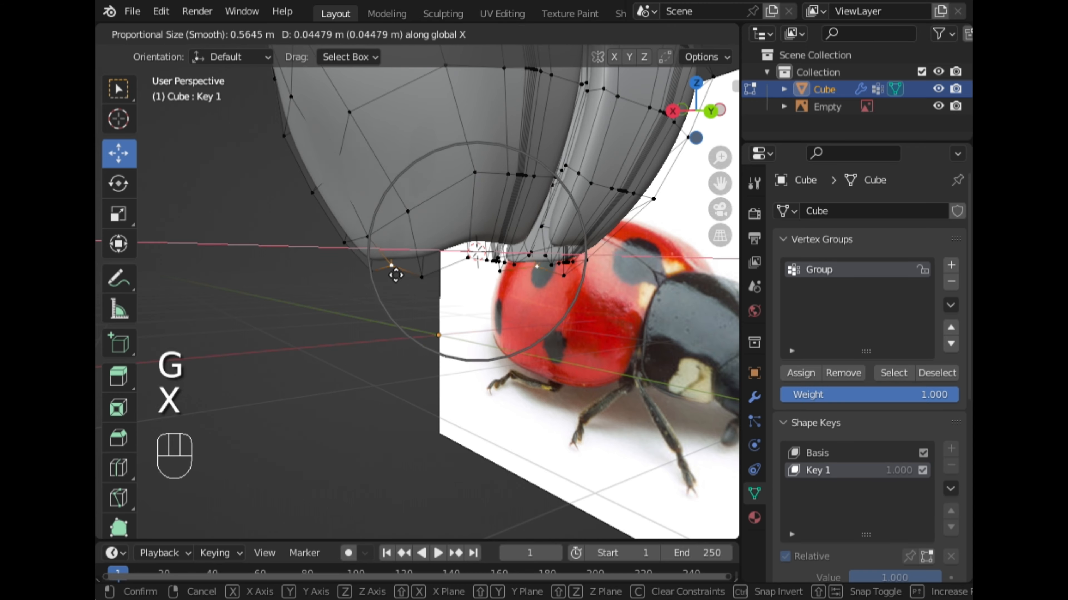
{"action": "left_click", "coordinate": [395, 266]}
Set the pivot point to Individual Origins and move the lower-edge cap vertex about 0.2 m outward along X with 1 m proportional size.
{"action": "left_click", "coordinate": [590, 33]}
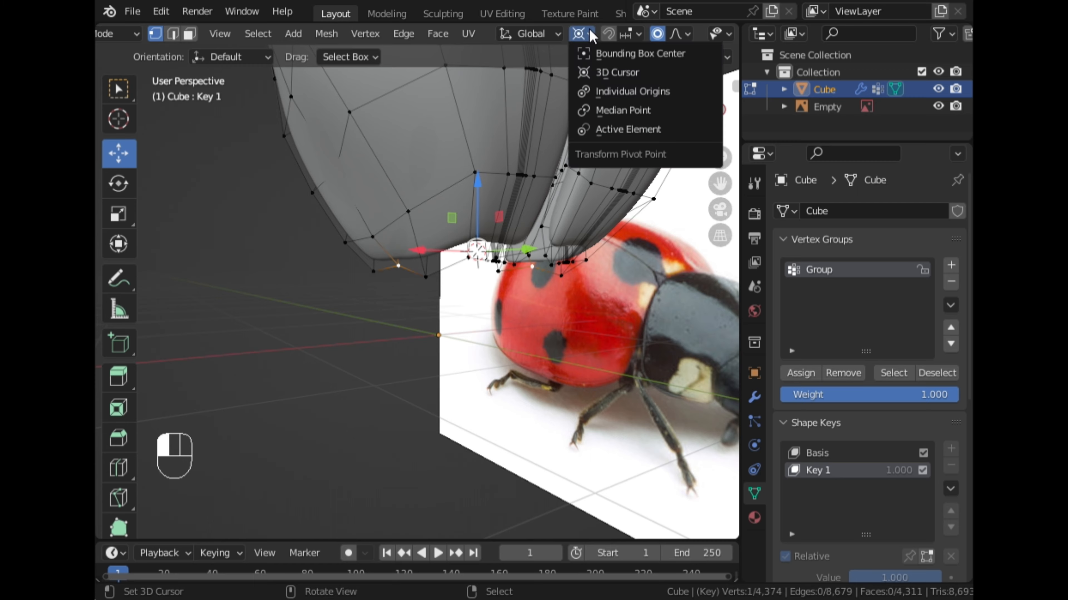
{"action": "left_click", "coordinate": [602, 91]}
{"action": "key", "text": "g"}
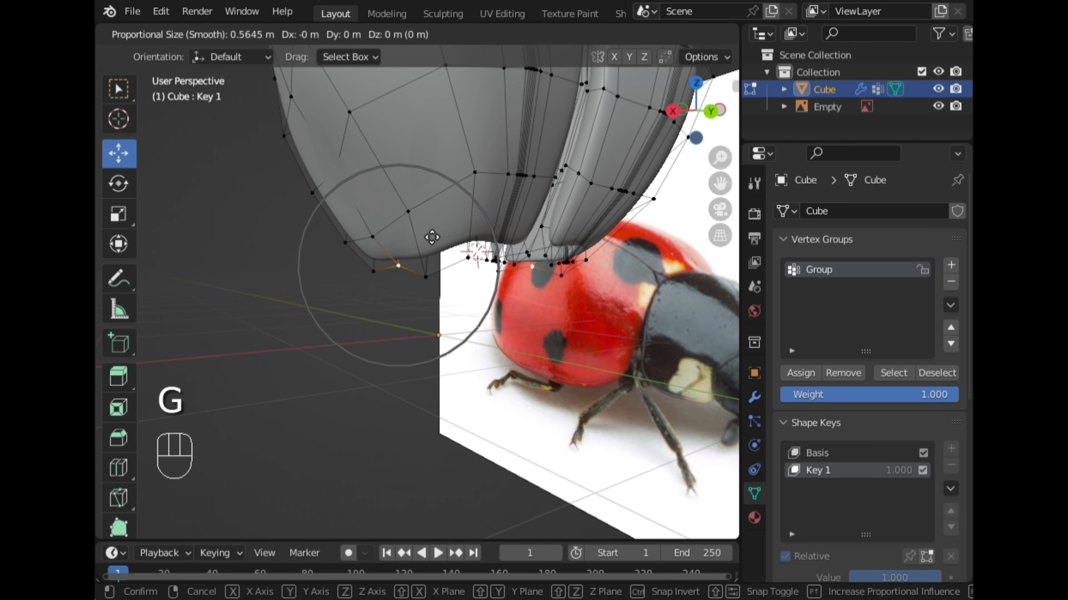
{"action": "key", "text": "x"}
{"action": "scroll", "coordinate": [400, 251], "scroll_direction": "down", "scroll_amount": 2}
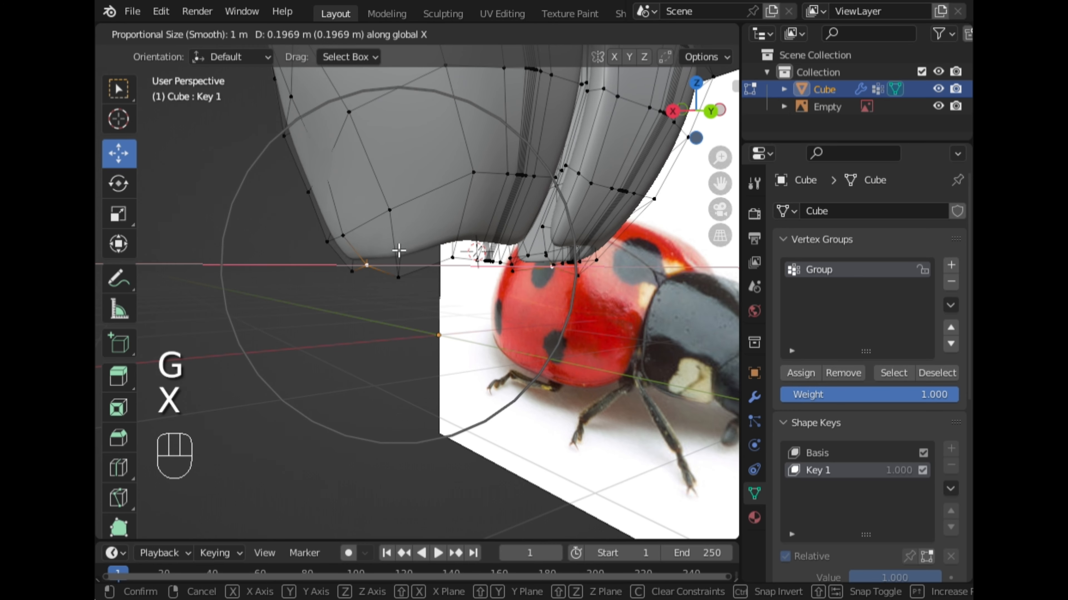
{"action": "left_click", "coordinate": [398, 248]}
Move a vertex on the wing cap's outer side about 0.11 m outward along X with a proportional size of 1.21 m.
{"action": "left_click", "coordinate": [327, 168]}
{"action": "key", "text": "g"}
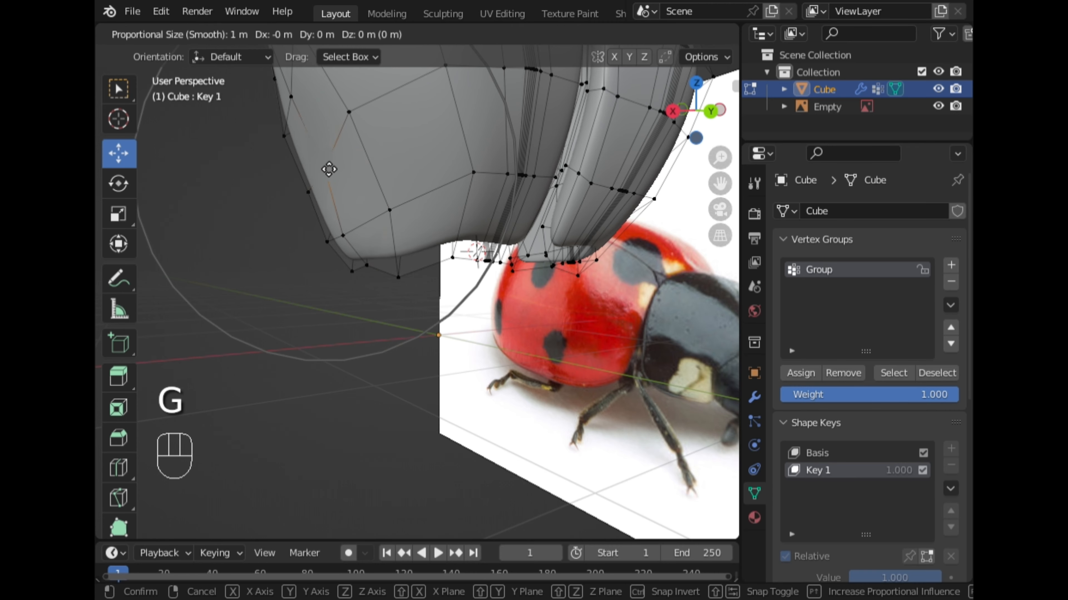
{"action": "key", "text": "x"}
{"action": "scroll", "coordinate": [307, 172], "scroll_direction": "down", "scroll_amount": 2}
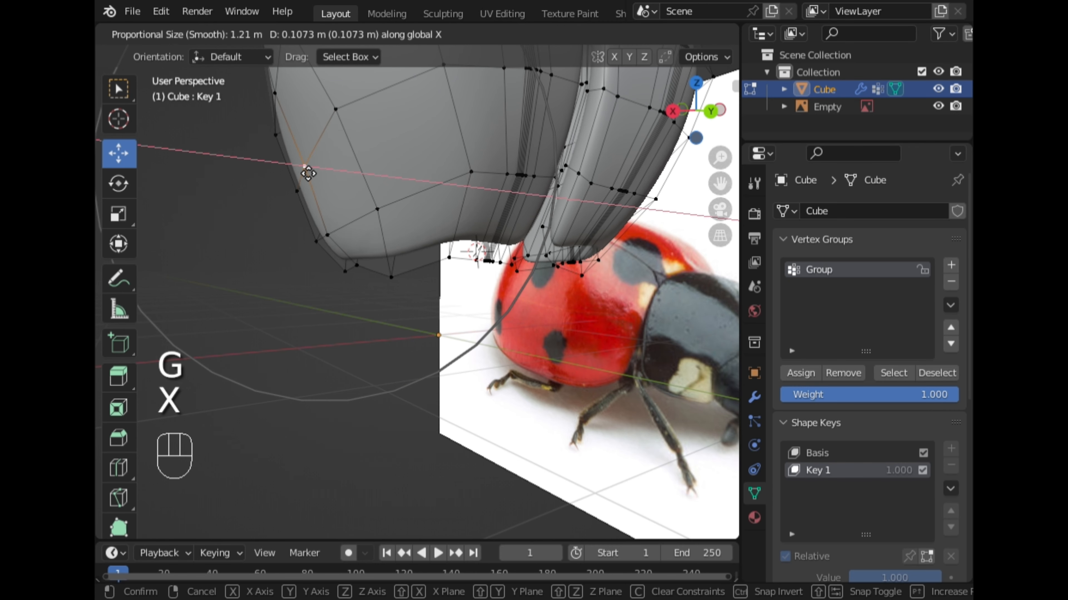
{"action": "left_click", "coordinate": [306, 172]}
Reveal the hidden body mesh and examine how the open wing cap sits against the abdomen.
{"action": "middle_click_drag", "start_coordinate": [306, 173], "coordinate": [367, 183]}
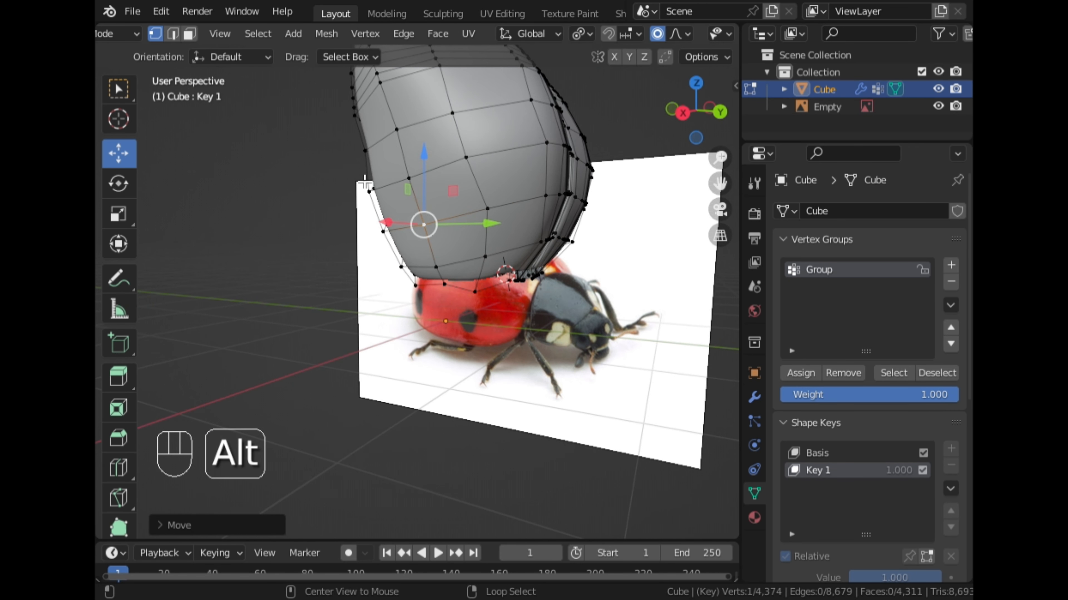
{"action": "key", "text": "alt+h"}
{"action": "middle_click_drag", "start_coordinate": [426, 261], "coordinate": [460, 254]}
{"action": "right_click", "coordinate": [591, 252]}
{"action": "scroll", "coordinate": [459, 256], "scroll_direction": "up", "scroll_amount": 3}
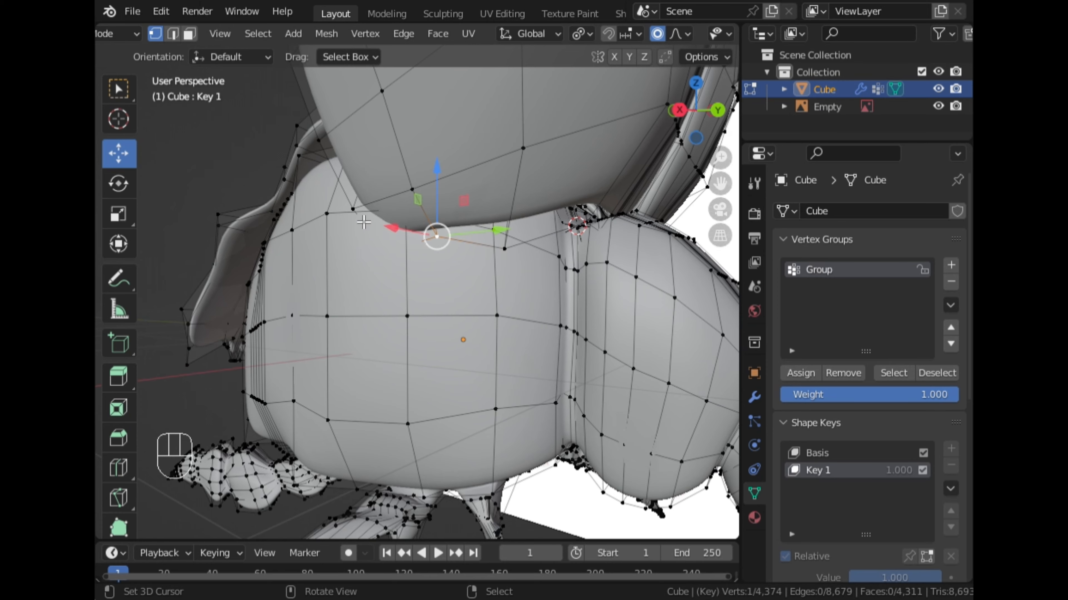
{"action": "right_click", "coordinate": [350, 208], "text": "ctrl"}
{"action": "key", "text": "ctrl+z"}
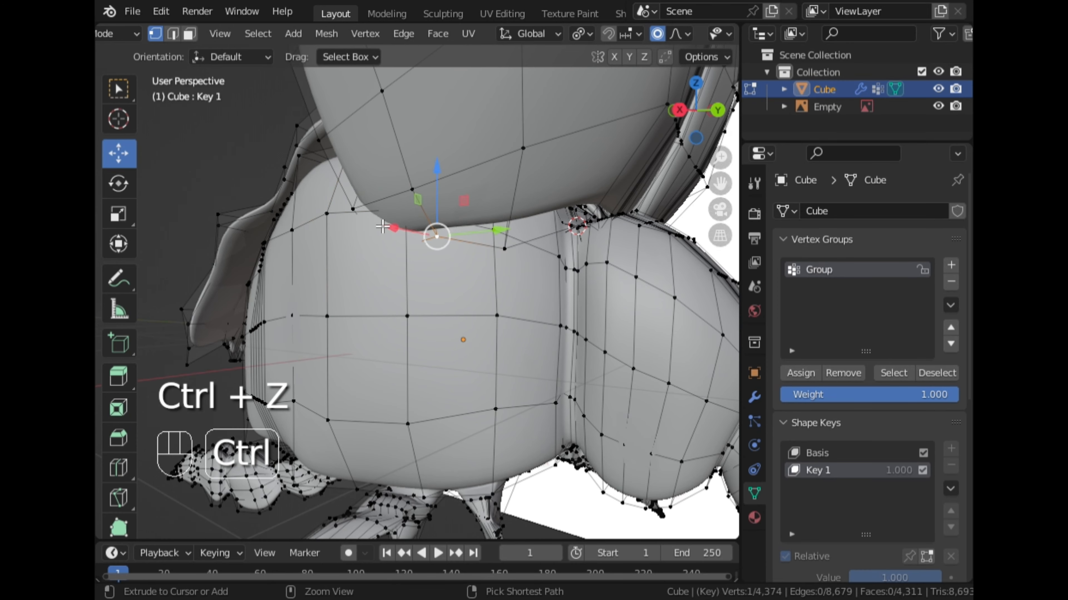
{"action": "right_click", "coordinate": [358, 210], "text": "ctrl"}
{"action": "middle_click_drag", "start_coordinate": [358, 209], "coordinate": [524, 271]}
{"action": "key", "text": "ctrl+z"}
{"action": "right_click", "coordinate": [508, 265], "text": "ctrl"}
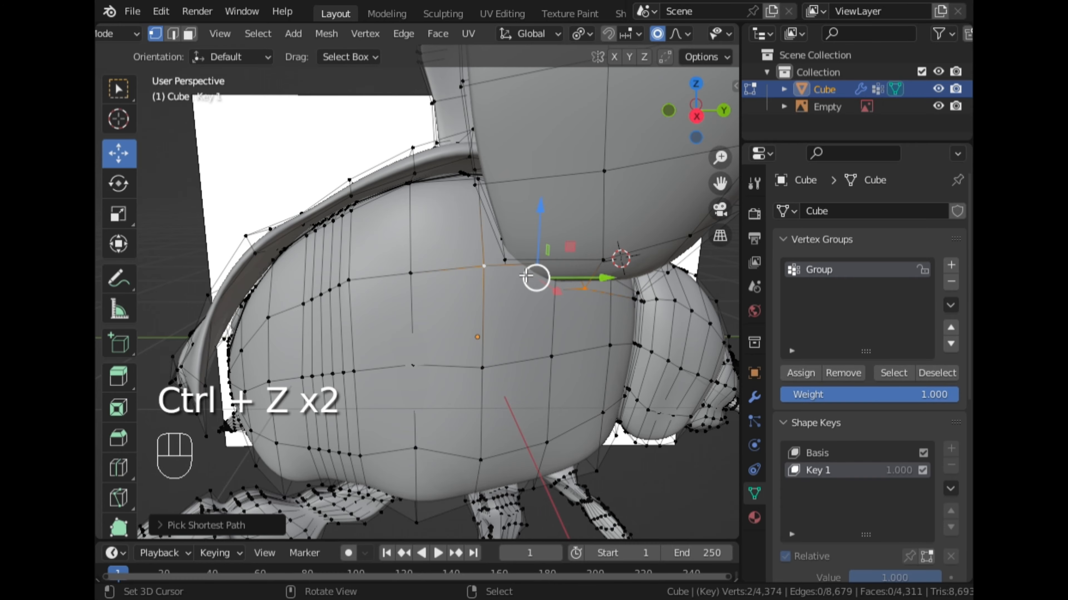
{"action": "scroll", "coordinate": [551, 285], "scroll_direction": "up", "scroll_amount": 2}
{"action": "key", "text": "ctrl+z"}
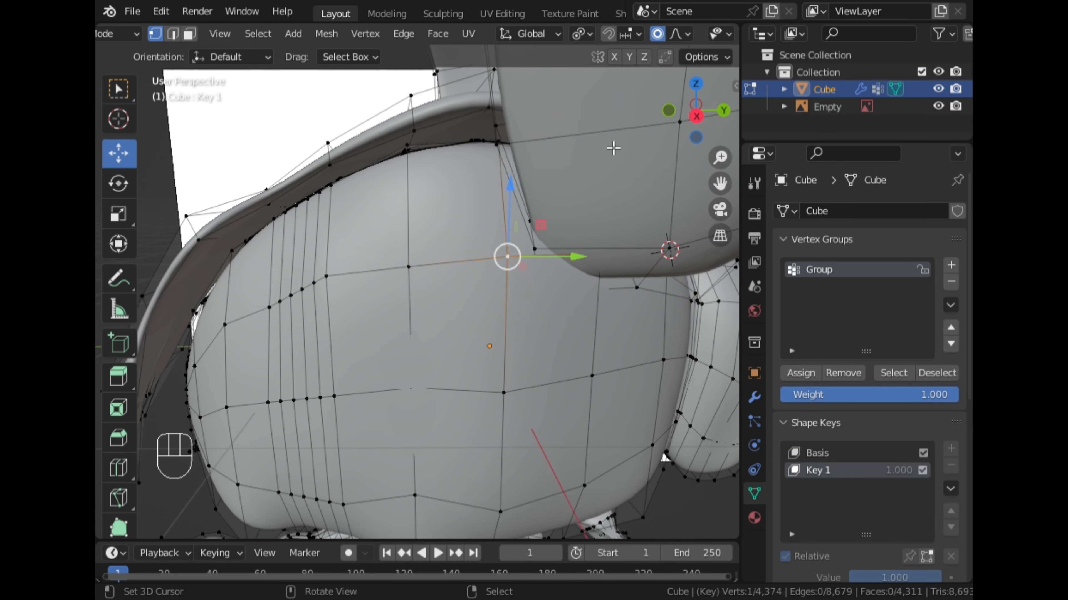
Hide the linked body mesh and move the wing cap's lower-edge vertices about 0.1 m outward along X with a proportional size of 0.683 m.
{"action": "key", "text": "l"}
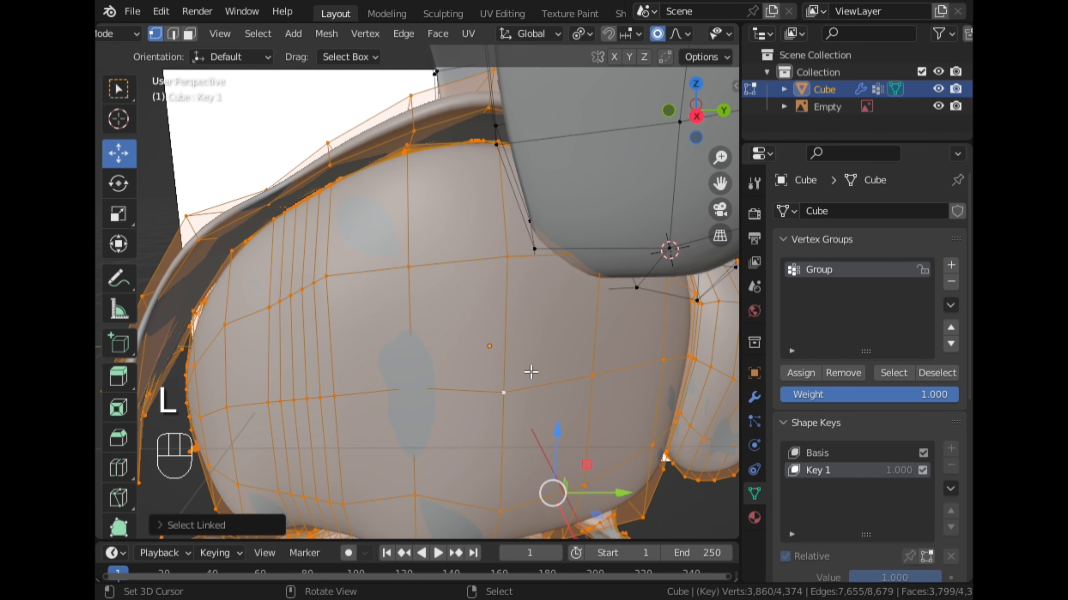
{"action": "key", "text": "h"}
{"action": "left_click", "coordinate": [538, 261]}
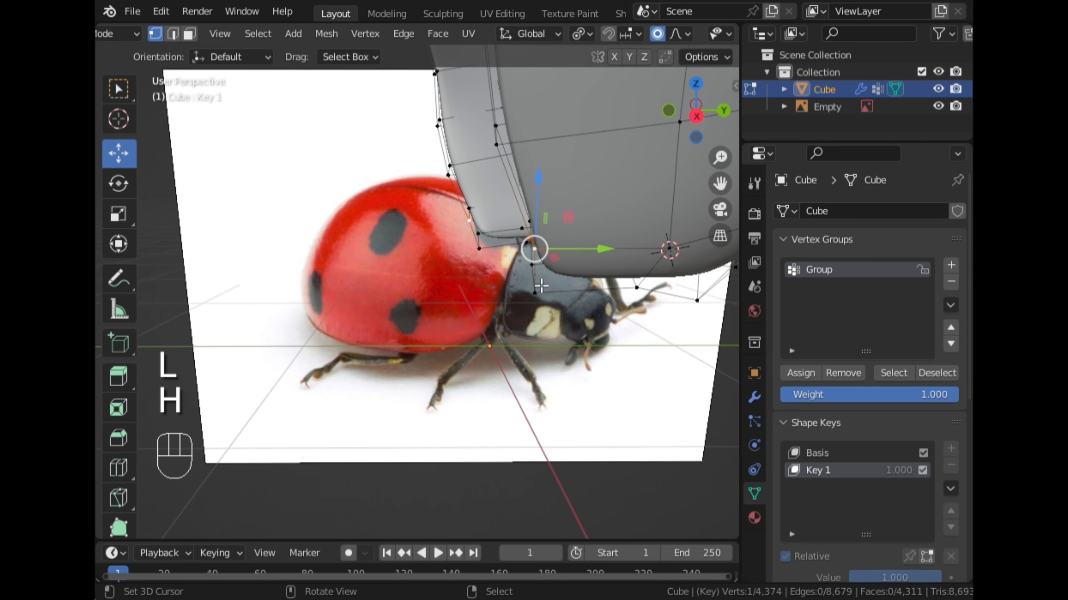
{"action": "left_click", "coordinate": [640, 290], "text": "ctrl"}
{"action": "middle_click_drag", "start_coordinate": [638, 298], "coordinate": [658, 342]}
{"action": "key", "text": "g"}
{"action": "key", "text": "x"}
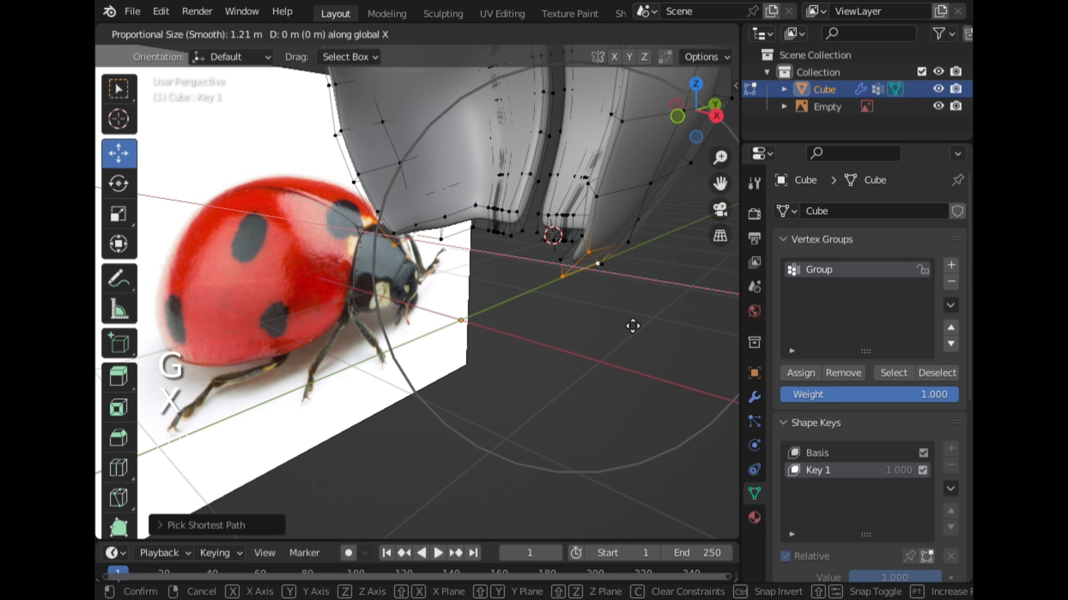
{"action": "scroll", "coordinate": [633, 326], "scroll_direction": "up", "scroll_amount": 4}
{"action": "scroll", "coordinate": [633, 326], "scroll_direction": "up", "scroll_amount": 2}
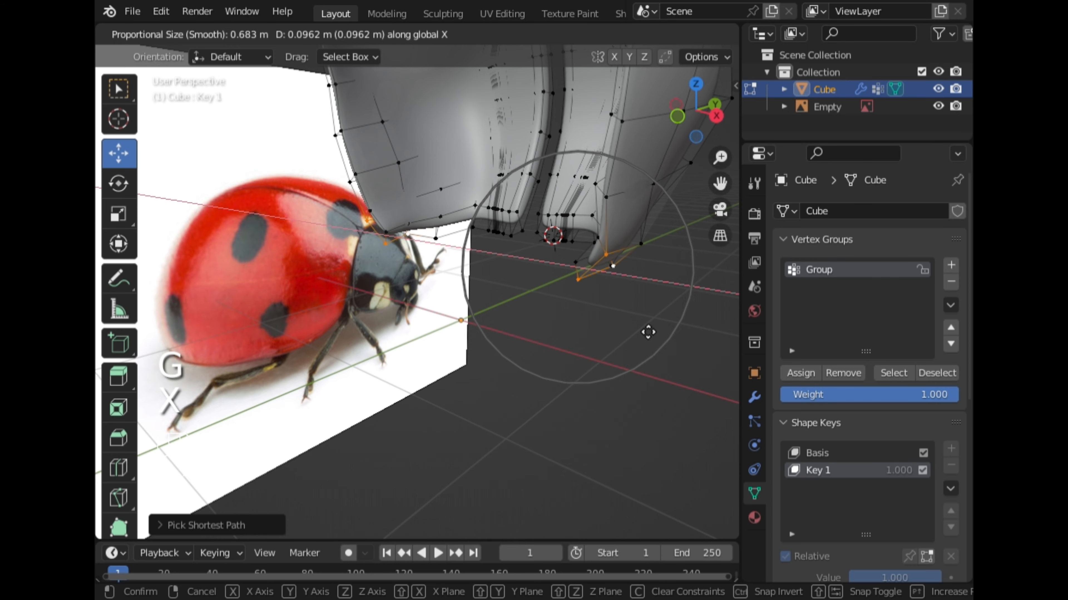
{"action": "left_click", "coordinate": [648, 332]}
Move two vertices just above the cap's lower tip outward along X with a 0.7513 m proportional size, and reveal the hidden body mesh.
{"action": "left_click", "coordinate": [615, 208]}
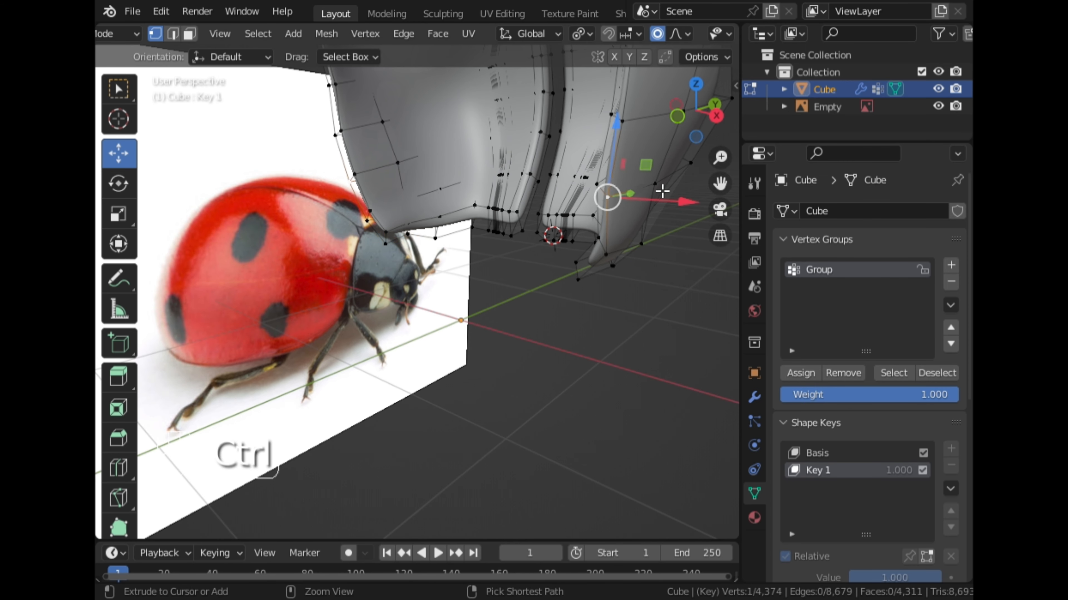
{"action": "left_click", "coordinate": [662, 191], "text": "ctrl"}
{"action": "key", "text": "g"}
{"action": "key", "text": "x"}
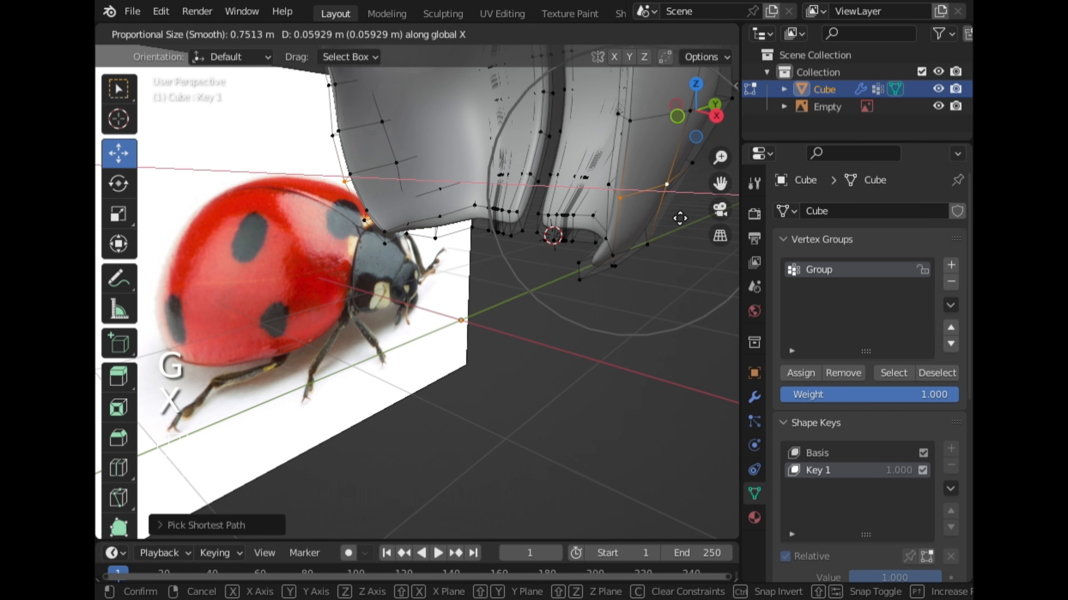
{"action": "left_click", "coordinate": [700, 228]}
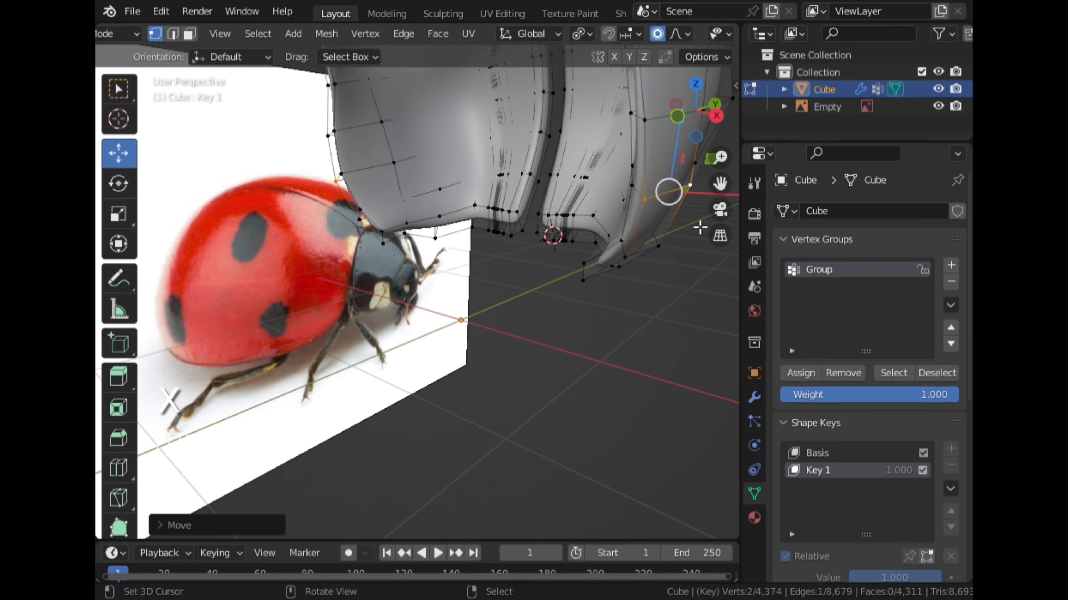
{"action": "key", "text": "alt+h"}
{"action": "middle_click_drag", "start_coordinate": [644, 255], "coordinate": [558, 219]}
Select the linked wing caps and move them about 0.13 m backward along Y and slightly up along Z.
{"action": "left_click", "coordinate": [573, 162]}
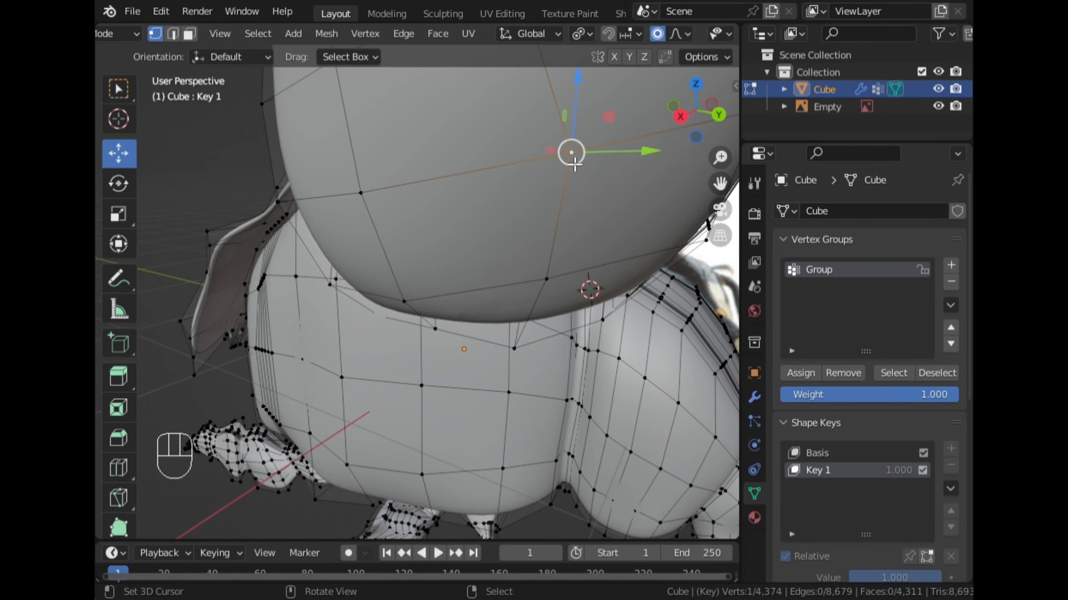
{"action": "key", "text": "l"}
{"action": "scroll", "coordinate": [664, 139], "scroll_direction": "down", "scroll_amount": 3}
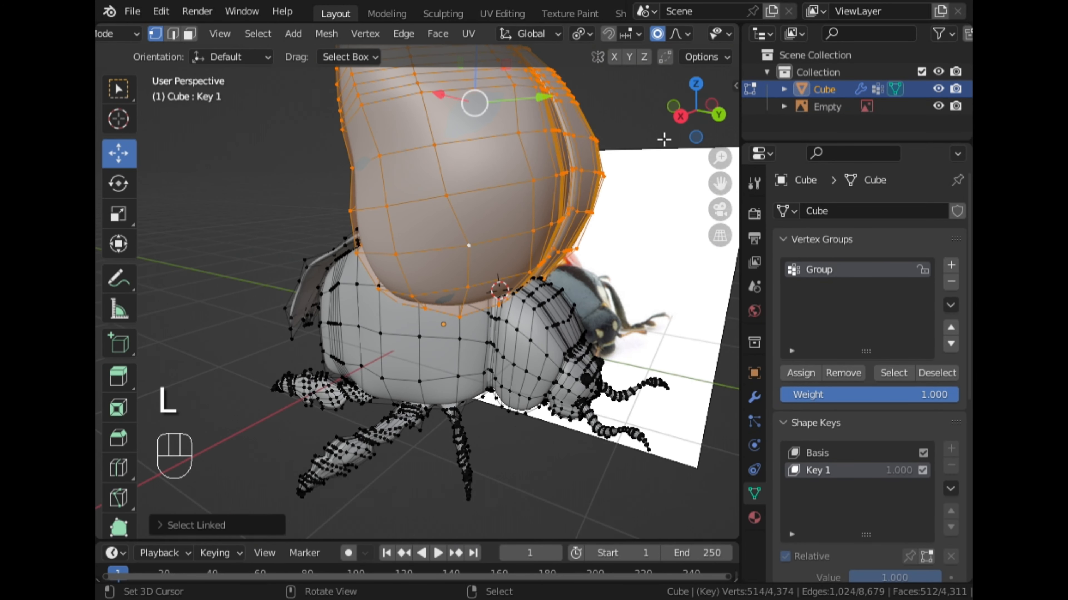
{"action": "left_click", "coordinate": [680, 120]}
{"action": "key", "text": "g"}
{"action": "key", "text": "y"}
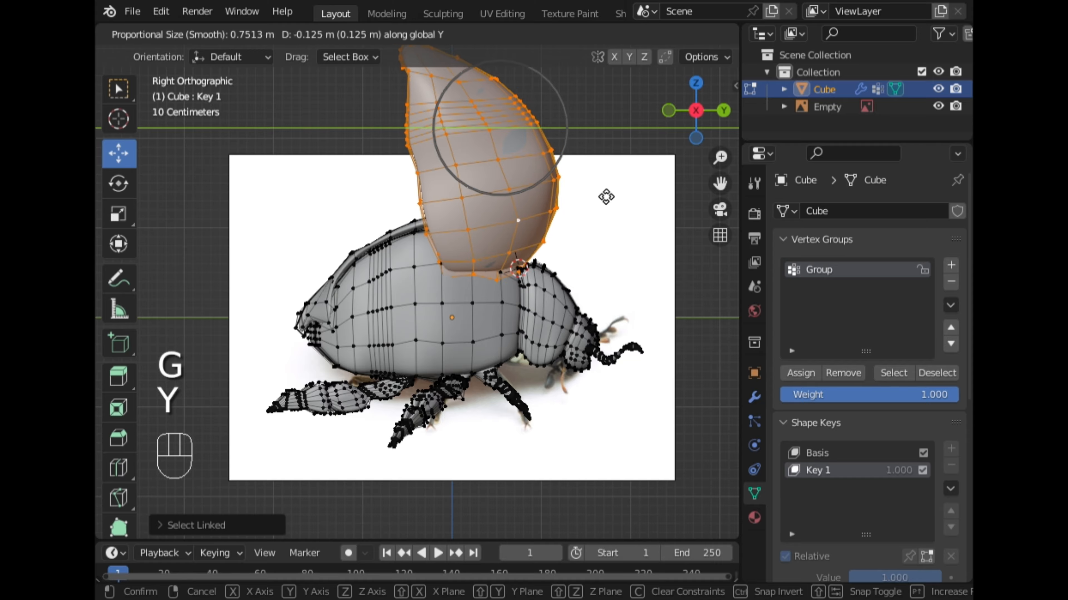
{"action": "left_click", "coordinate": [607, 197]}
{"action": "key", "text": "g"}
{"action": "key", "text": "z"}
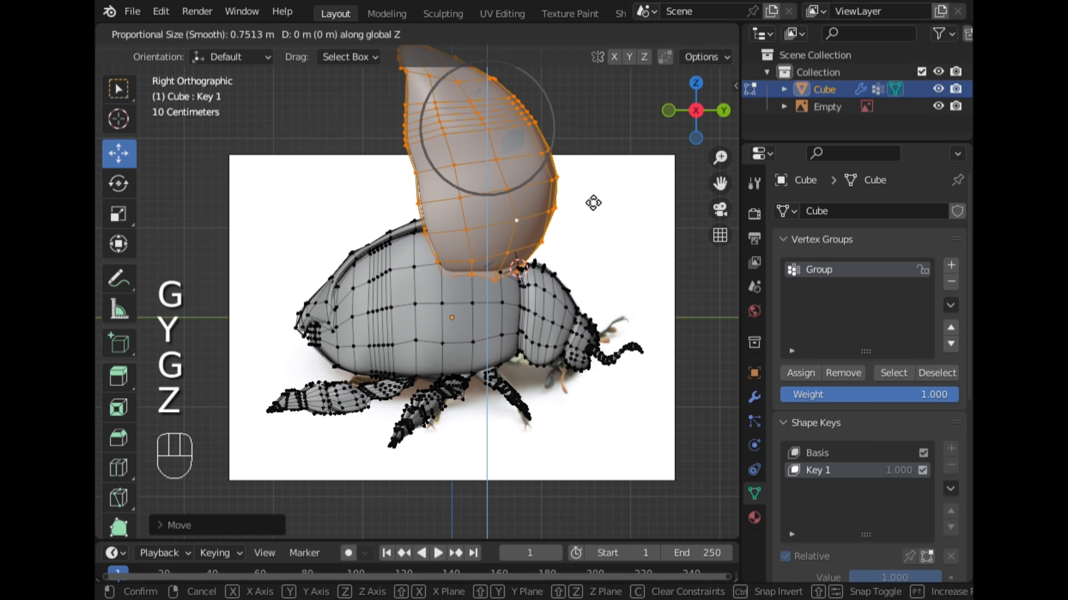
{"action": "left_click", "coordinate": [592, 197]}
Select the faces assigned to the Wings material and hide them.
{"action": "middle_click_drag", "start_coordinate": [592, 197], "coordinate": [571, 306]}
{"action": "scroll", "coordinate": [454, 253], "scroll_direction": "up", "scroll_amount": 4}
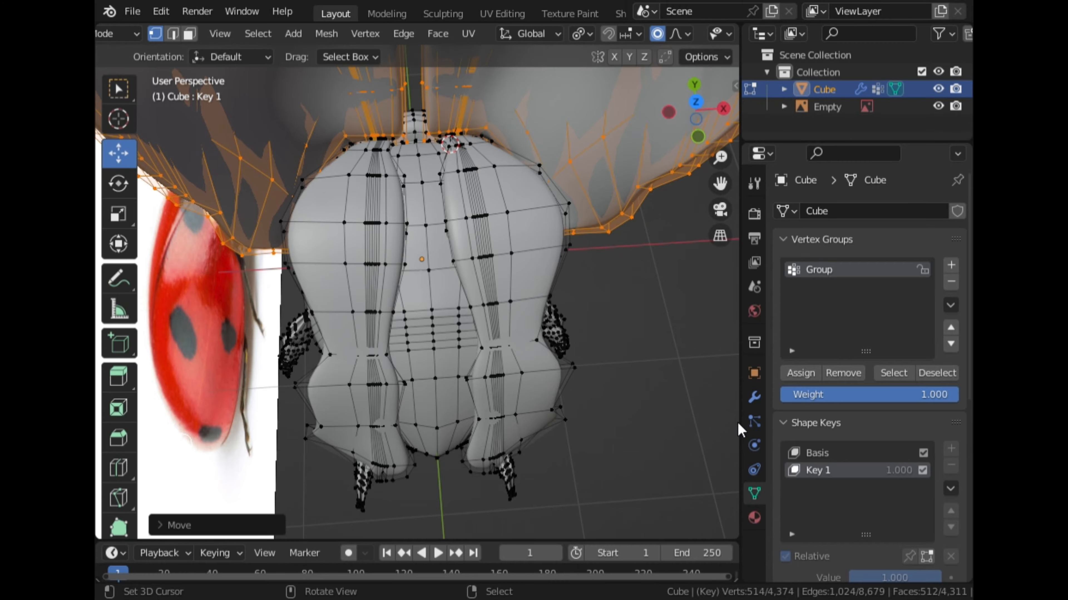
{"action": "left_click", "coordinate": [754, 516]}
{"action": "left_click", "coordinate": [829, 268]}
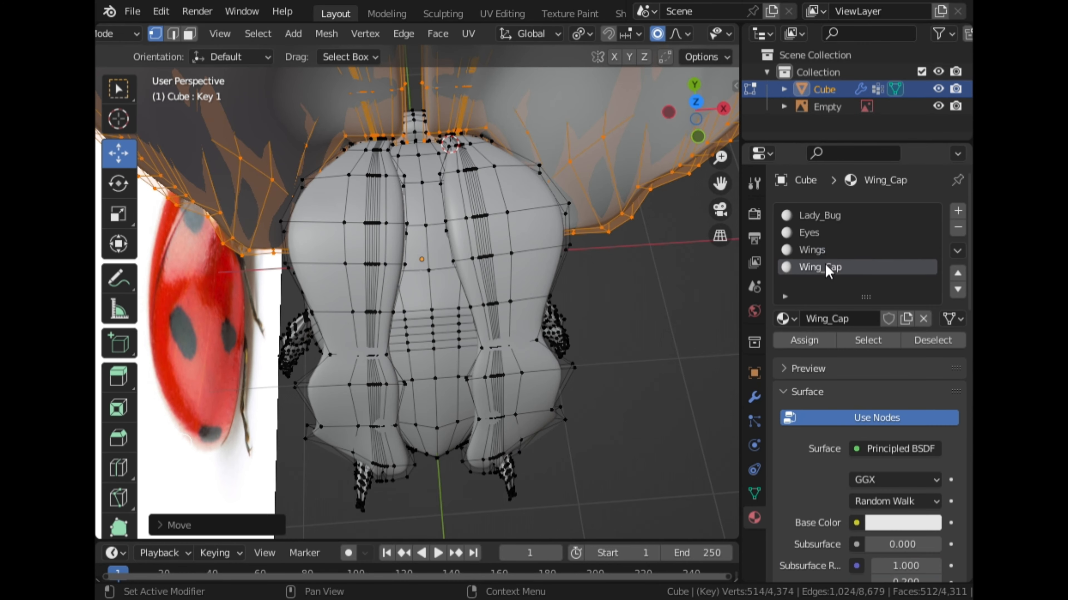
{"action": "left_click", "coordinate": [825, 251]}
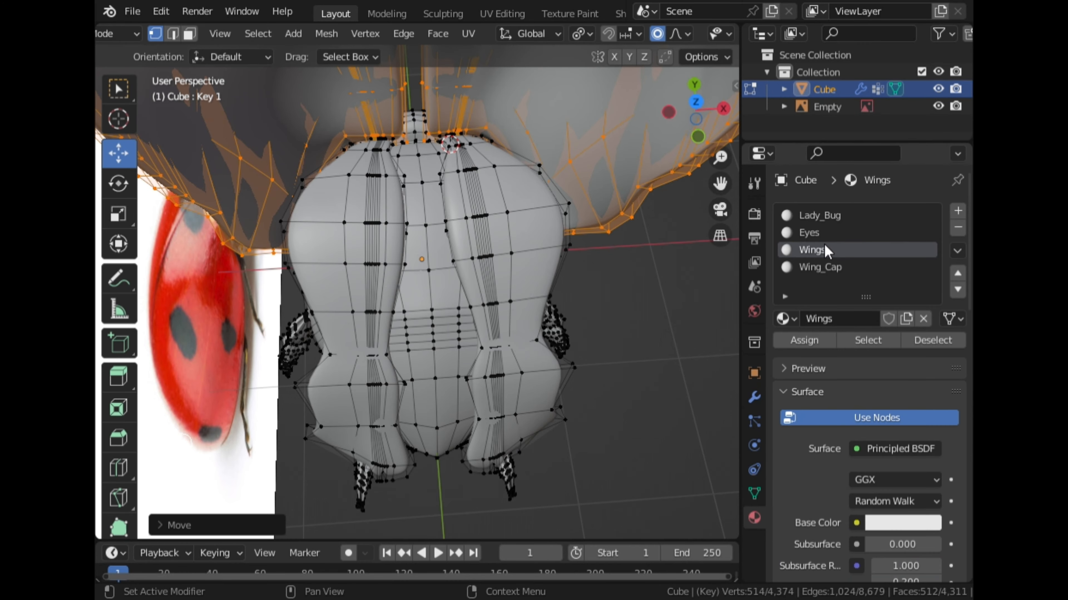
{"action": "left_click", "coordinate": [670, 323]}
{"action": "left_click", "coordinate": [868, 341]}
{"action": "key", "text": "h"}
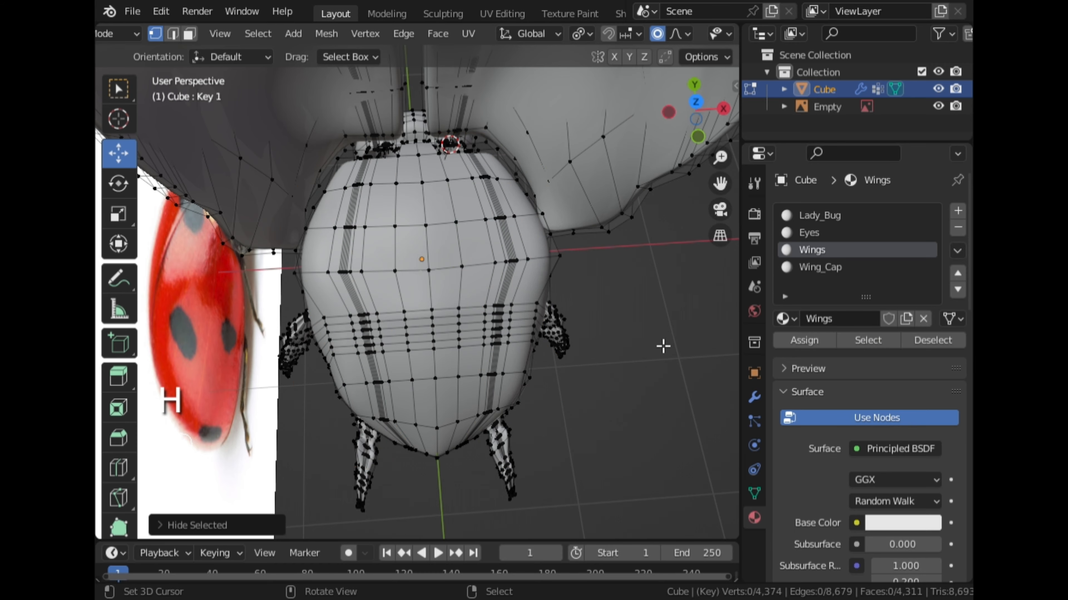
Select the linked wing-cap mesh and raise it slightly along Z above the abdomen.
{"action": "middle_click_drag", "start_coordinate": [662, 345], "coordinate": [372, 233]}
{"action": "scroll", "coordinate": [231, 221], "scroll_direction": "up", "scroll_amount": 4}
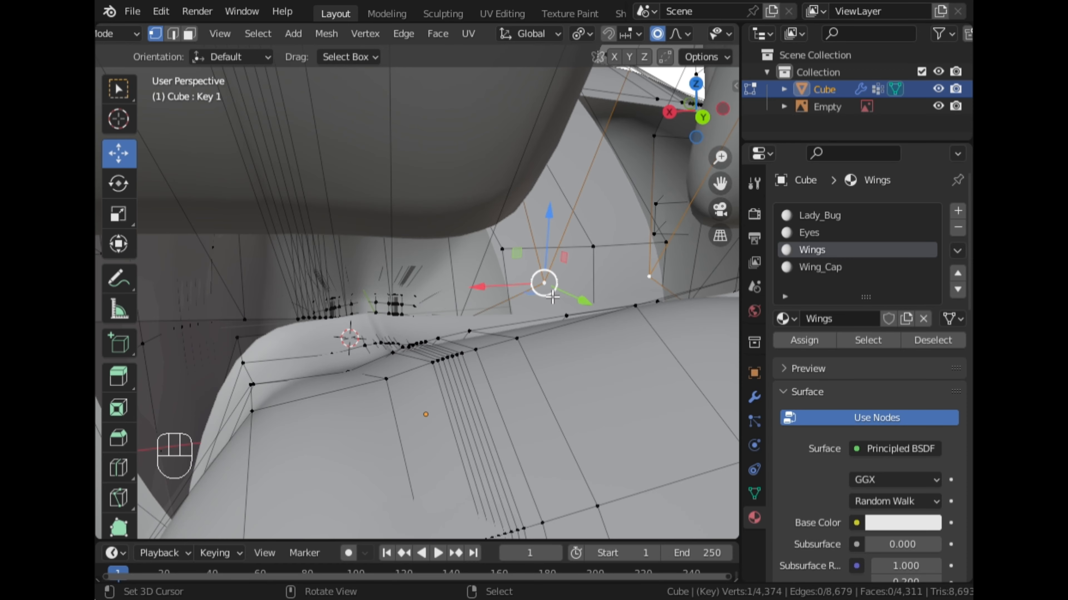
{"action": "key", "text": "l"}
{"action": "middle_click_drag", "start_coordinate": [544, 298], "coordinate": [487, 288]}
{"action": "key", "text": "g"}
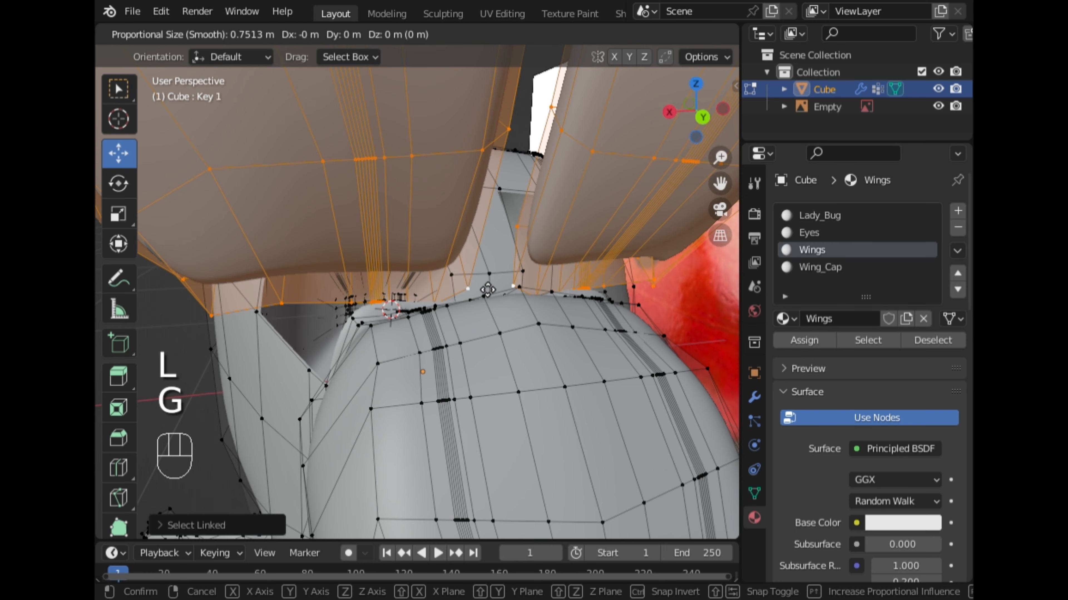
{"action": "key", "text": "z"}
{"action": "left_click", "coordinate": [485, 254]}
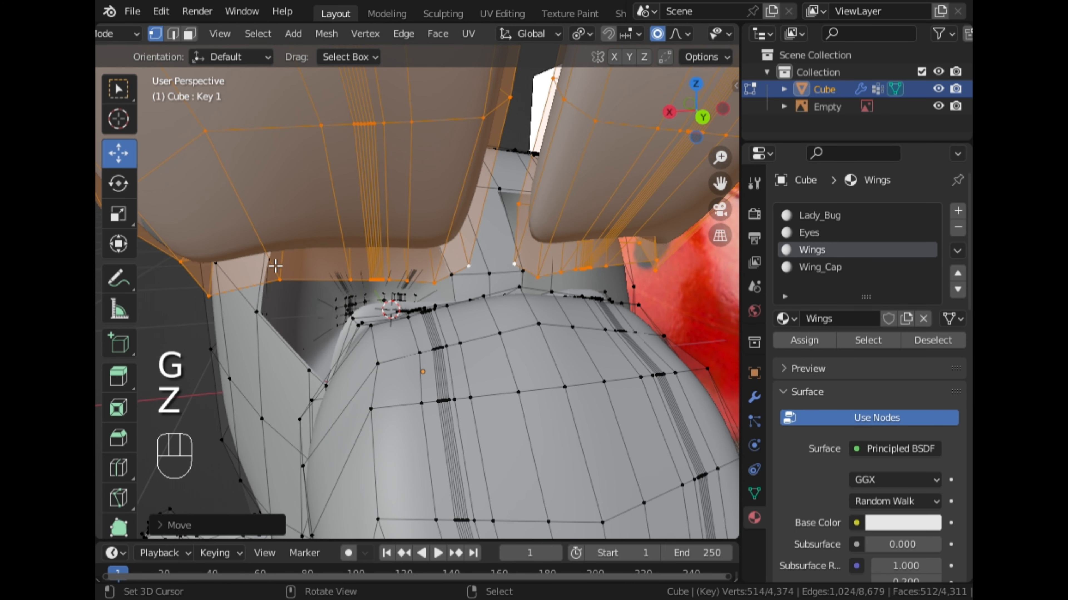
Switch to face selection and select the face loop running around the wing cap's rim.
{"action": "middle_click_drag", "start_coordinate": [276, 266], "coordinate": [544, 327]}
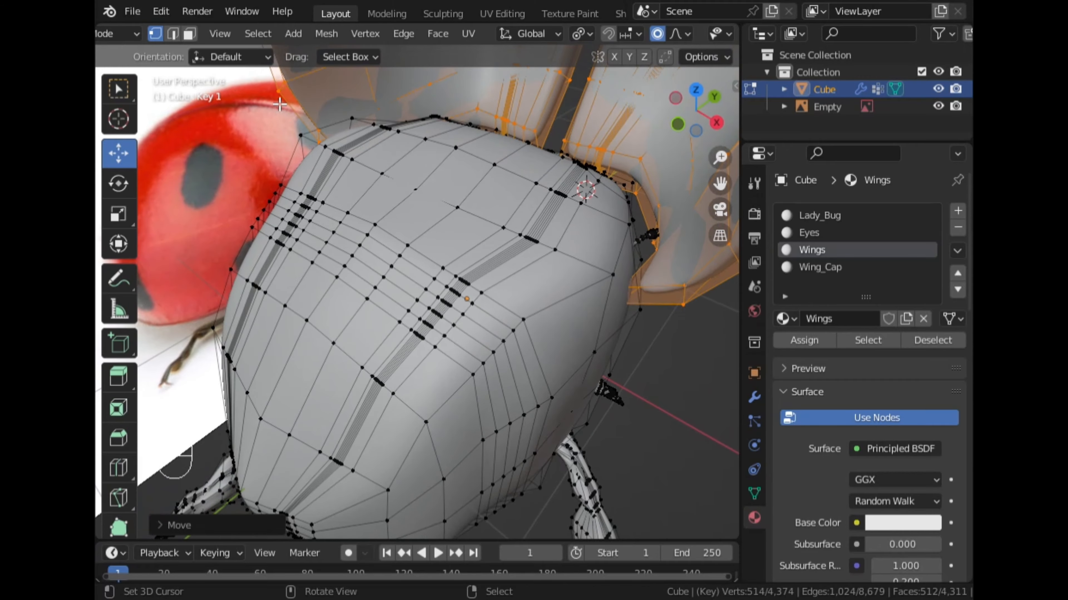
{"action": "left_click", "coordinate": [190, 33]}
{"action": "left_click", "coordinate": [580, 164]}
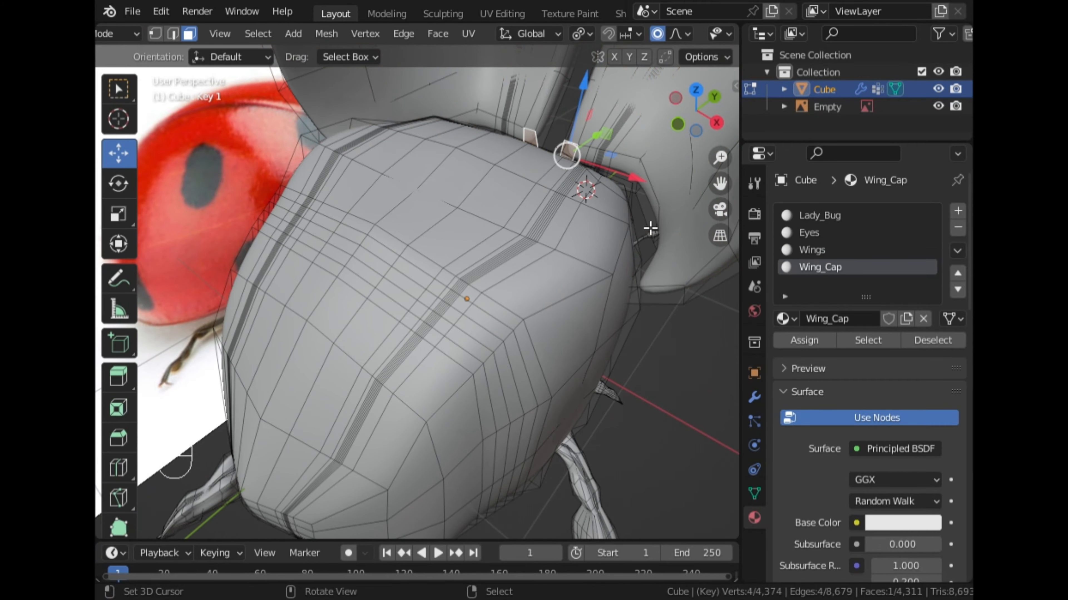
{"action": "left_click", "coordinate": [649, 302], "text": "ctrl"}
{"action": "middle_click_drag", "start_coordinate": [649, 302], "coordinate": [680, 277]}
{"action": "key", "text": "ctrl+z"}
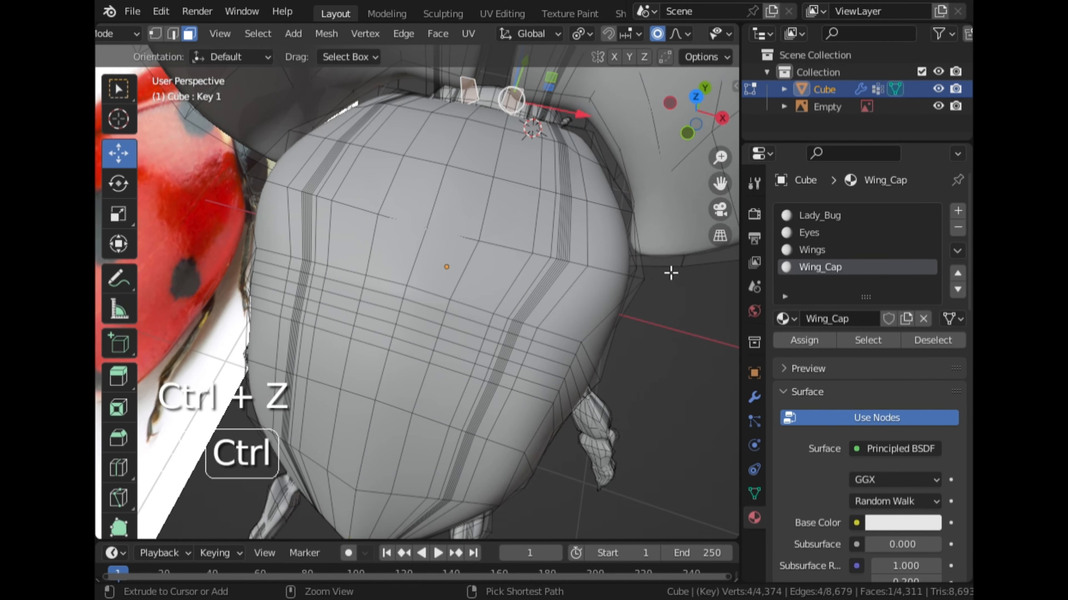
{"action": "left_click", "coordinate": [630, 189], "text": "alt"}
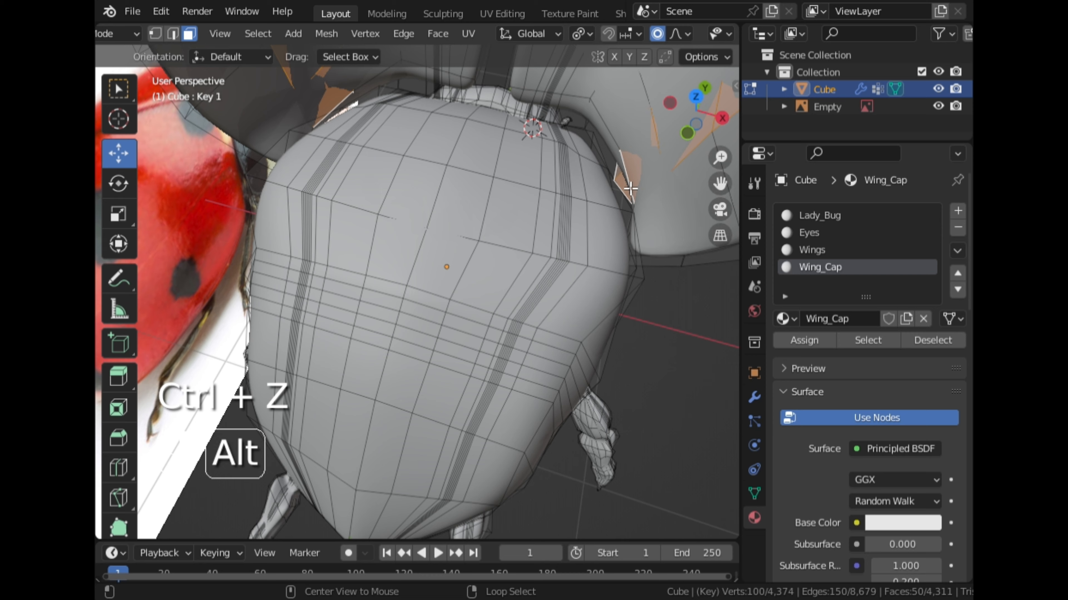
{"action": "left_click", "coordinate": [610, 165], "text": "alt"}
{"action": "middle_click_drag", "start_coordinate": [658, 222], "coordinate": [649, 265]}
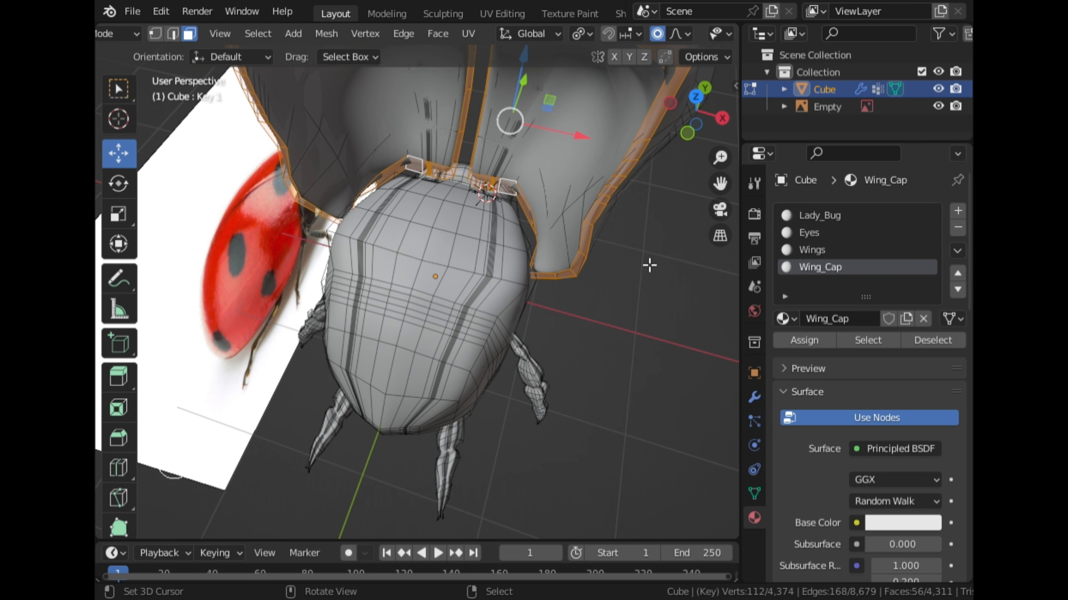
Deselect the rim faces on the upper part of the cap in the right view with X-ray on, keeping only the lower ones.
{"action": "left_click", "coordinate": [719, 120]}
{"action": "scroll", "coordinate": [681, 40], "scroll_direction": "down", "scroll_amount": 5}
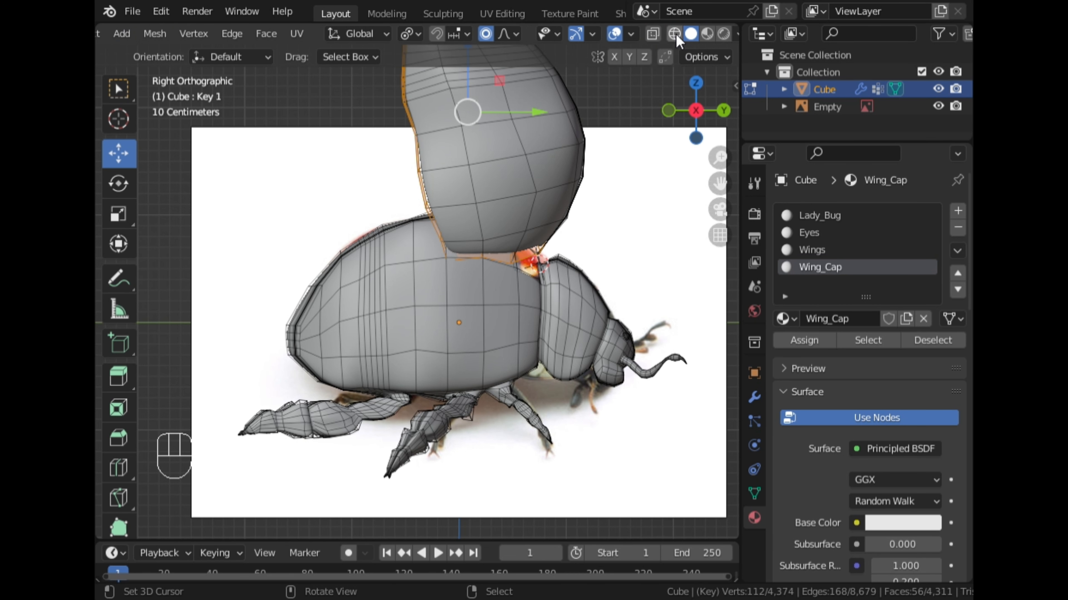
{"action": "left_click", "coordinate": [653, 35]}
{"action": "scroll", "coordinate": [558, 189], "scroll_direction": "down", "scroll_amount": 4}
{"action": "key", "text": "c"}
{"action": "left_click_drag", "start_coordinate": [470, 160], "coordinate": [413, 168], "text": "shift"}
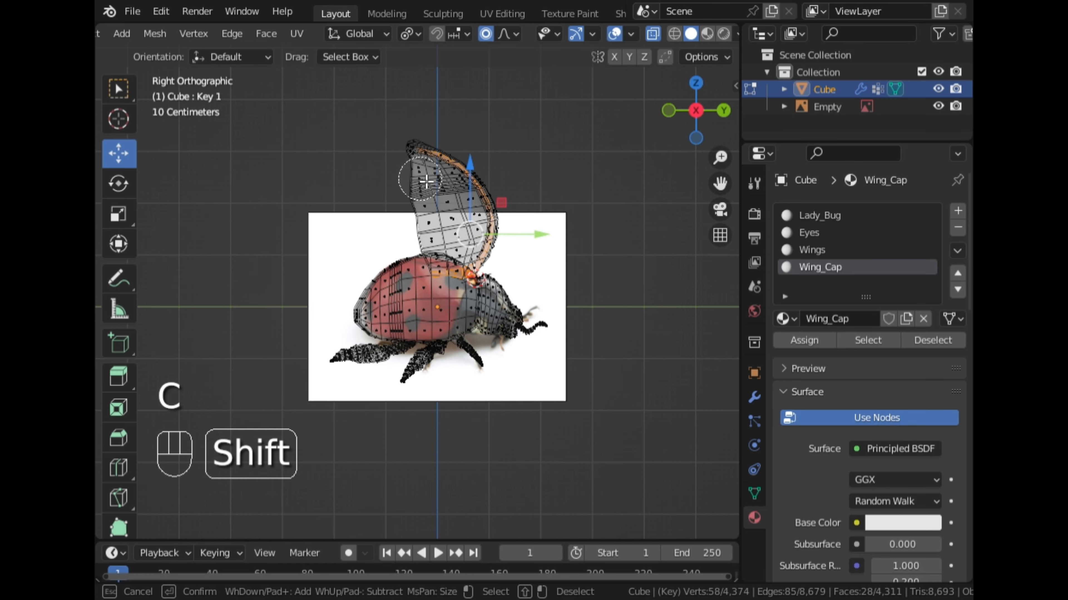
{"action": "right_click", "coordinate": [559, 195]}
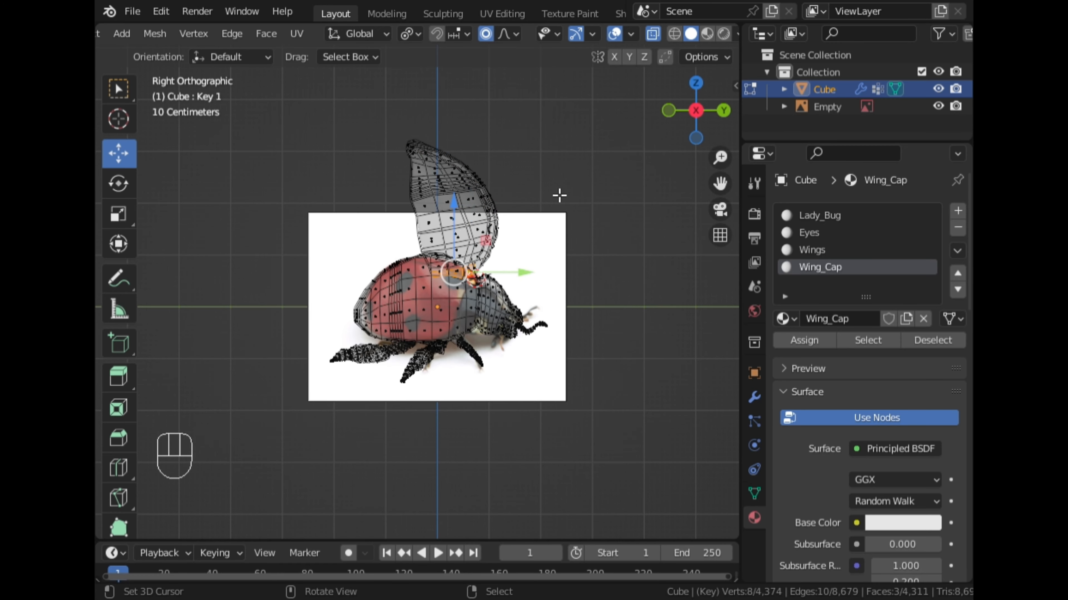
{"action": "left_click", "coordinate": [652, 39]}
Extend the face selection along the wing cap's lower edge toward the hinge with Pick Shortest Path.
{"action": "scroll", "coordinate": [558, 184], "scroll_direction": "up", "scroll_amount": 4}
{"action": "middle_click_drag", "start_coordinate": [555, 186], "coordinate": [366, 228]}
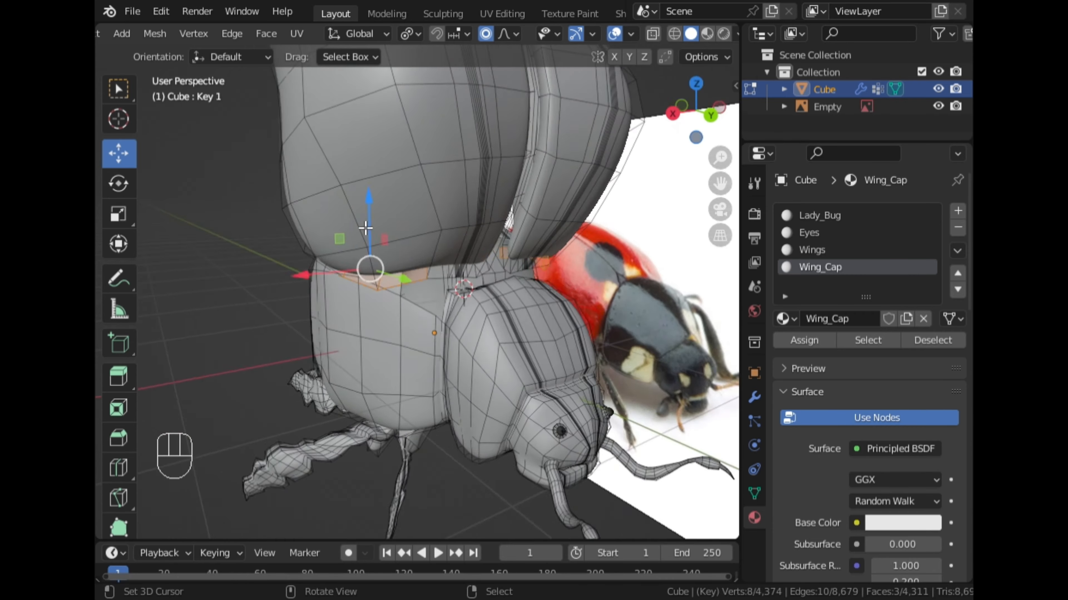
{"action": "scroll", "coordinate": [366, 229], "scroll_direction": "up", "scroll_amount": 5}
{"action": "middle_click_drag", "start_coordinate": [429, 237], "coordinate": [97, 171]}
{"action": "left_click", "coordinate": [472, 268], "text": "shift"}
{"action": "key", "text": "ctrl+z"}
{"action": "middle_click_drag", "start_coordinate": [150, 217], "coordinate": [395, 116]}
{"action": "left_click", "coordinate": [533, 108], "text": "ctrl"}
{"action": "scroll", "coordinate": [396, 115], "scroll_direction": "down", "scroll_amount": 2}
Turn off proportional editing and rotate the selected lower-edge cap faces in the right view so the outer end tilts downward.
{"action": "left_click", "coordinate": [698, 118]}
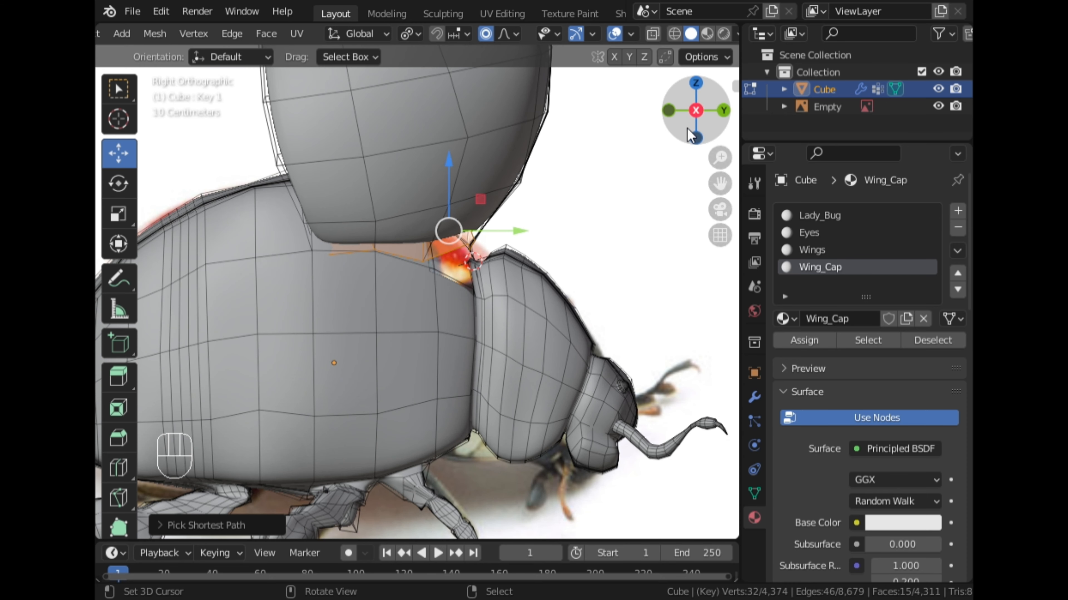
{"action": "key", "text": "r"}
{"action": "right_click", "coordinate": [644, 197]}
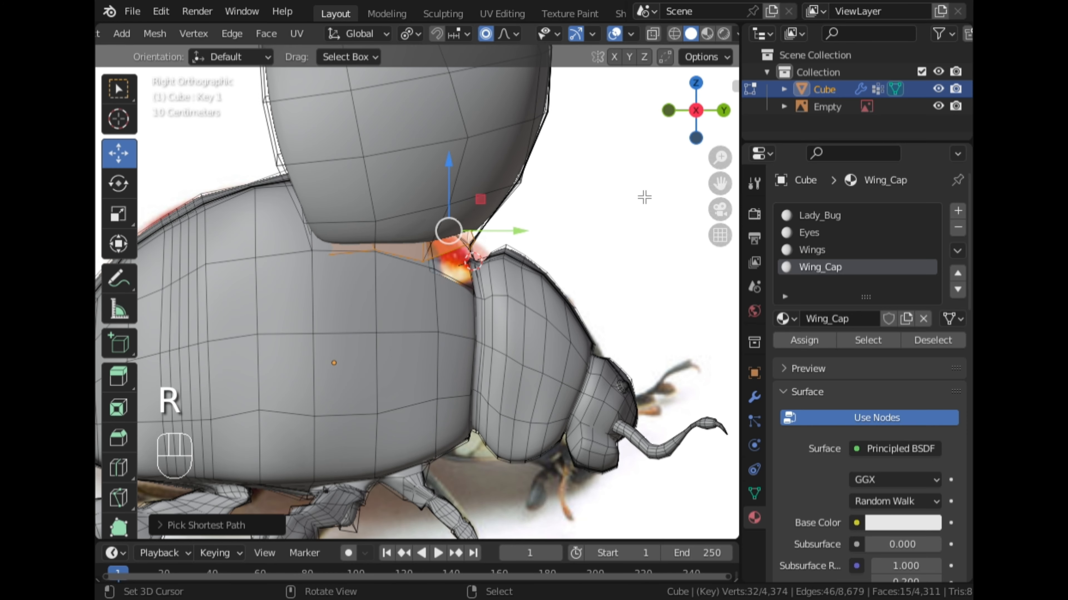
{"action": "key", "text": "o"}
{"action": "key", "text": "r"}
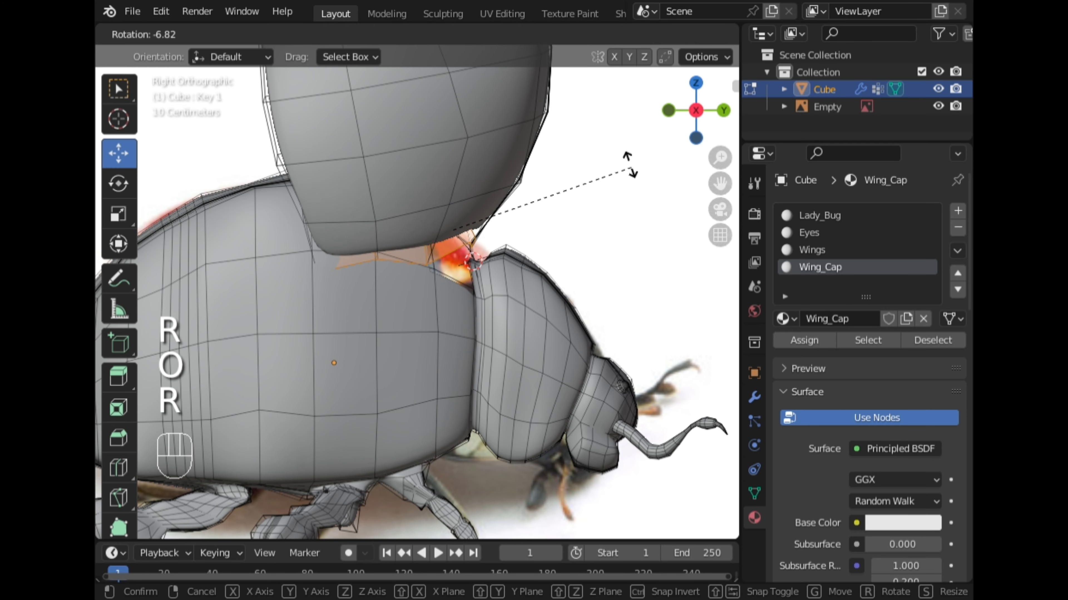
{"action": "left_click", "coordinate": [568, 84]}
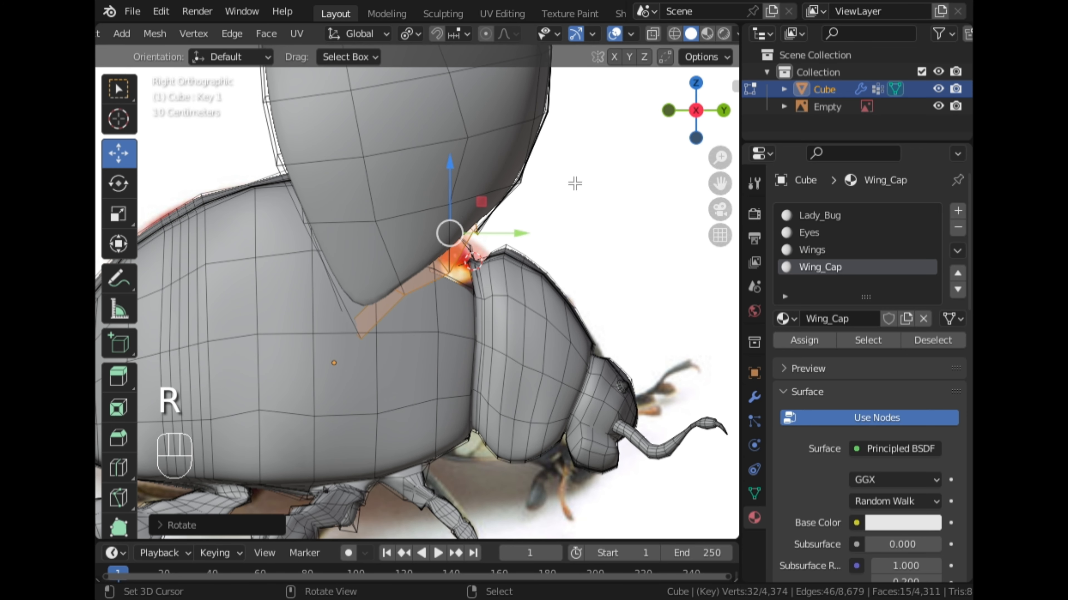
Rotate the selected lower-edge cap faces further in the right view to steepen their slope, and inspect the cap's hinge area.
{"action": "middle_click_drag", "start_coordinate": [572, 182], "coordinate": [524, 181]}
{"action": "left_click", "coordinate": [692, 102]}
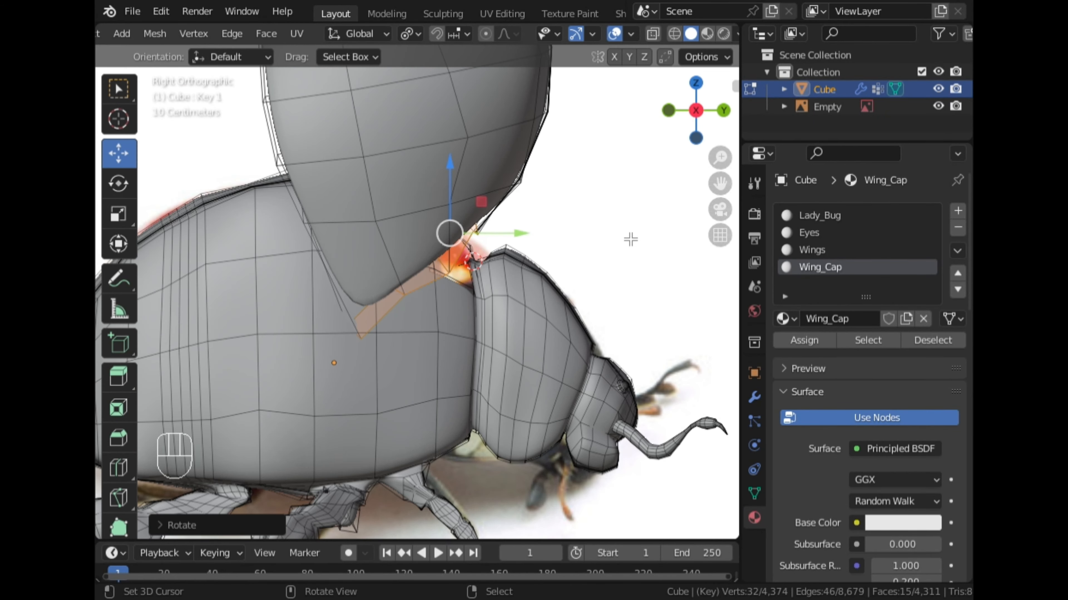
{"action": "key", "text": "r"}
{"action": "left_click", "coordinate": [563, 220]}
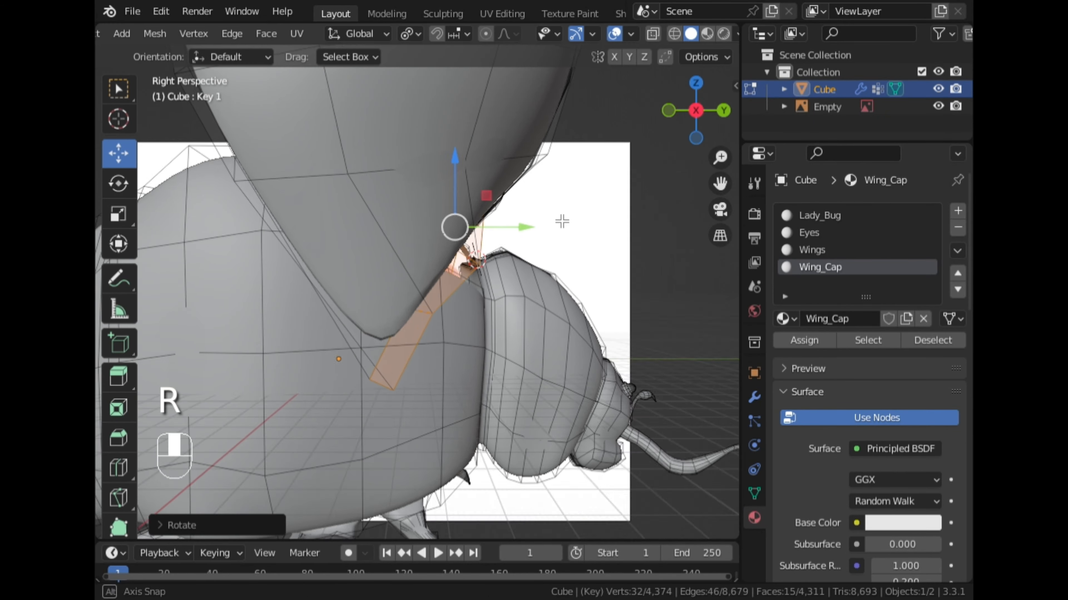
{"action": "middle_click_drag", "start_coordinate": [562, 220], "coordinate": [572, 180]}
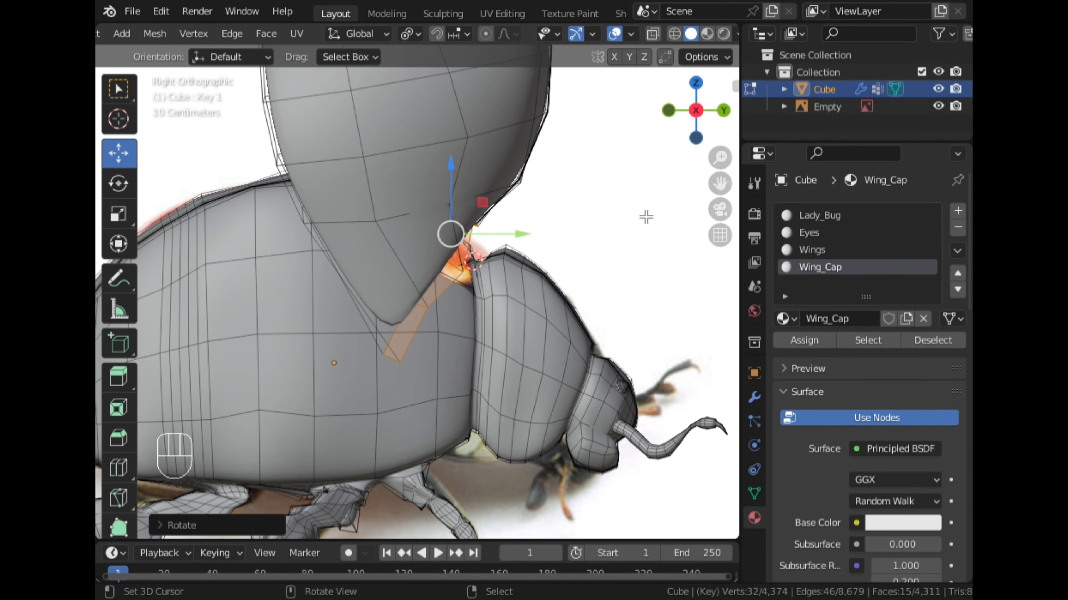
{"action": "key", "text": "r"}
{"action": "left_click", "coordinate": [637, 246]}
{"action": "middle_click_drag", "start_coordinate": [638, 267], "coordinate": [365, 177]}
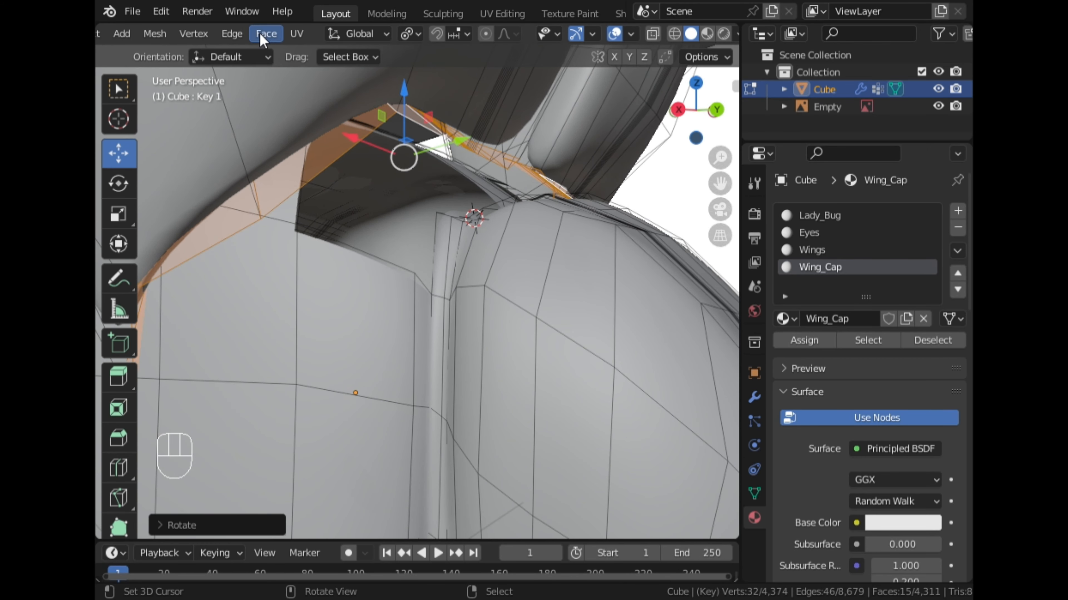
Switch to vertex selection and fill a face between two vertices of the wing cap's inner lower edge and two on the body's rim.
{"action": "scroll", "coordinate": [177, 37], "scroll_direction": "up", "scroll_amount": 5}
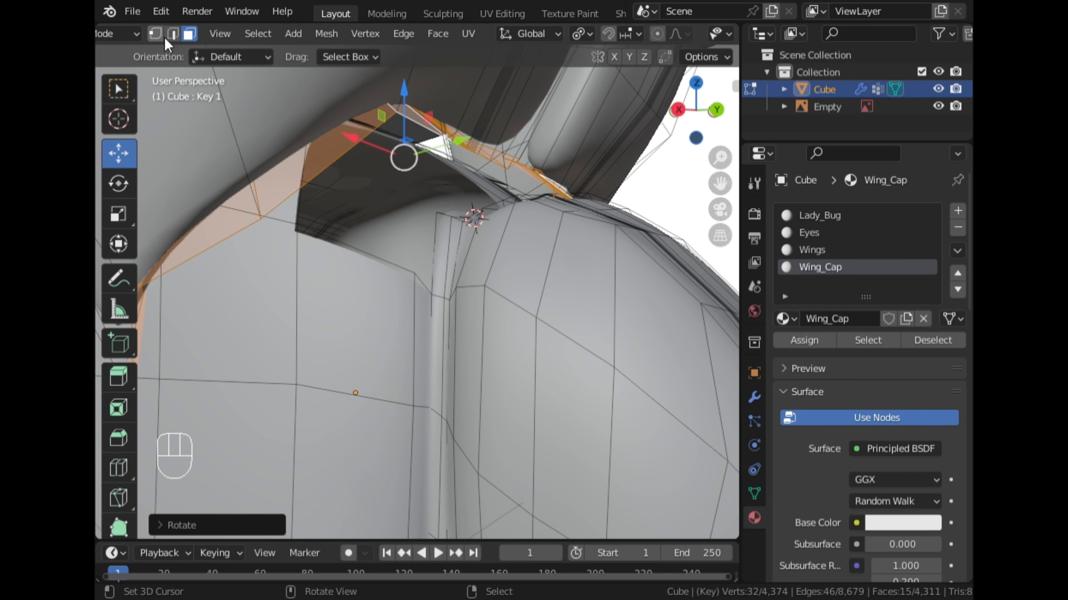
{"action": "left_click", "coordinate": [155, 34]}
{"action": "middle_click_drag", "start_coordinate": [360, 194], "coordinate": [272, 270]}
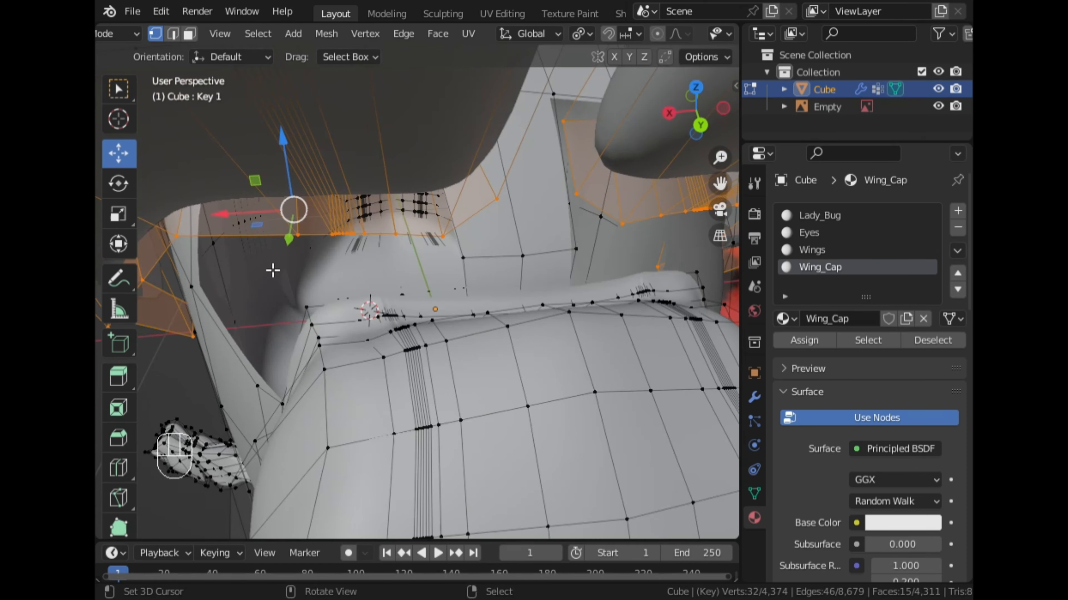
{"action": "left_click", "coordinate": [495, 204]}
{"action": "middle_click_drag", "start_coordinate": [495, 204], "coordinate": [447, 260]}
{"action": "left_click", "coordinate": [447, 260], "text": "shift"}
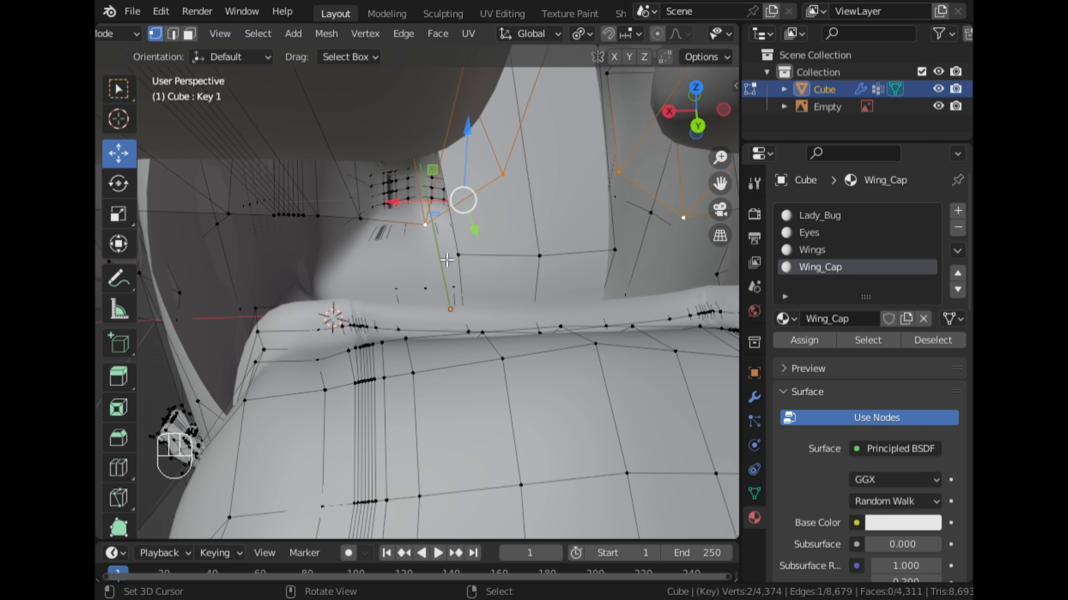
{"action": "middle_click_drag", "start_coordinate": [477, 332], "coordinate": [470, 353]}
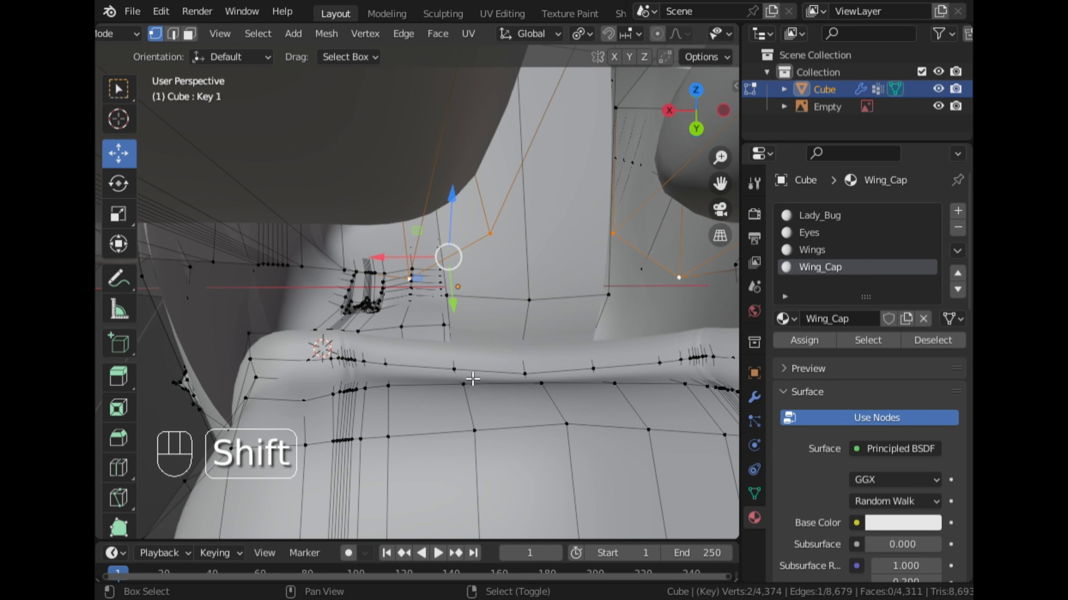
{"action": "middle_click_drag", "start_coordinate": [400, 372], "coordinate": [499, 313]}
{"action": "key", "text": "f"}
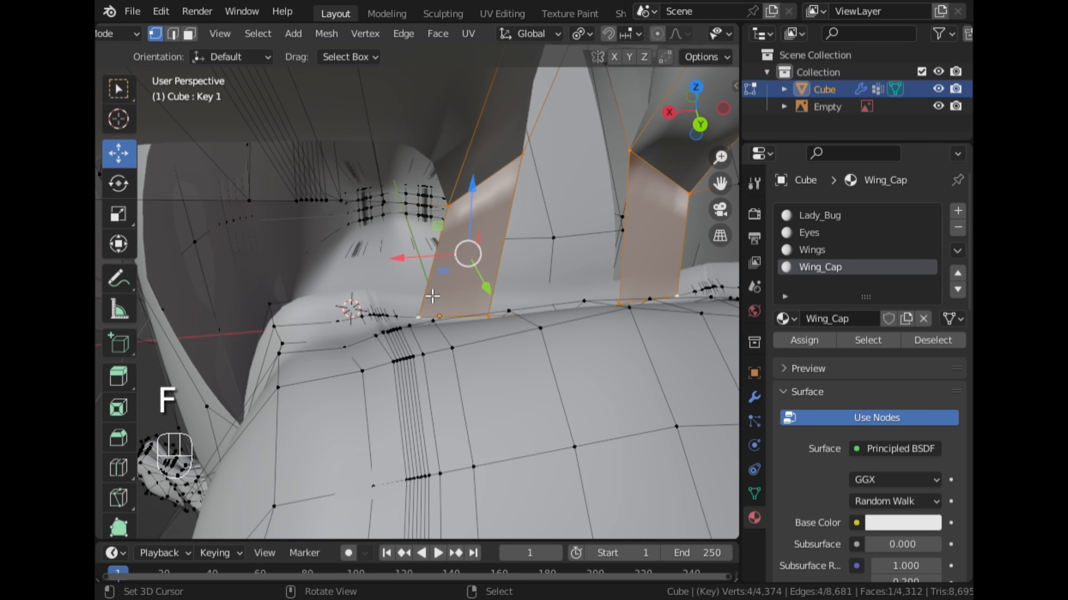
Fill the adjoining face on the outer side, between the wing cap's lower edge and the body's rim.
{"action": "middle_click_drag", "start_coordinate": [423, 291], "coordinate": [448, 281]}
{"action": "left_click", "coordinate": [442, 198]}
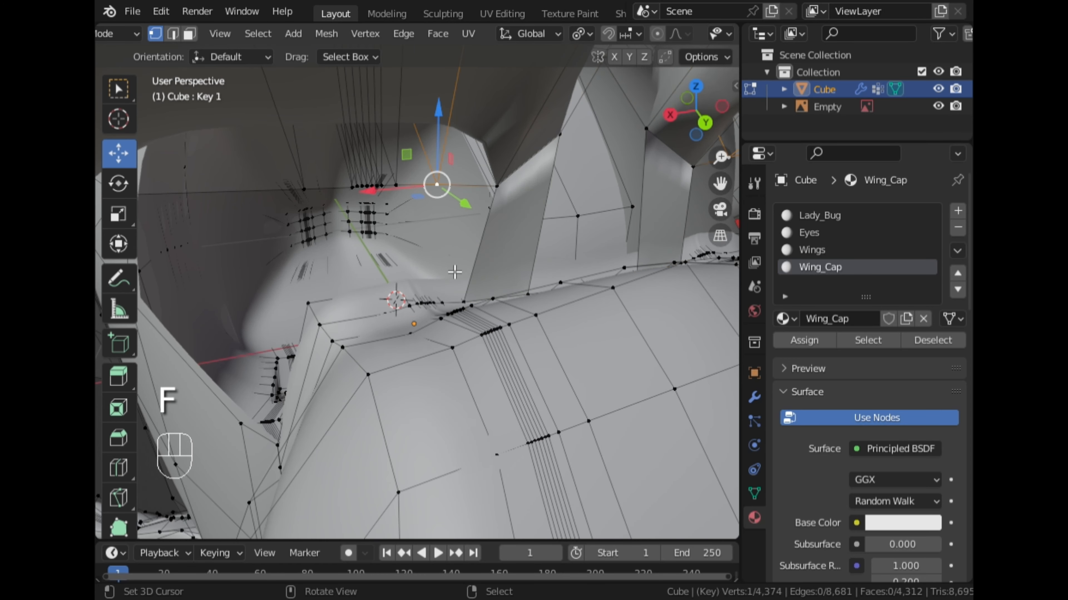
{"action": "left_click", "coordinate": [461, 314], "text": "ctrl"}
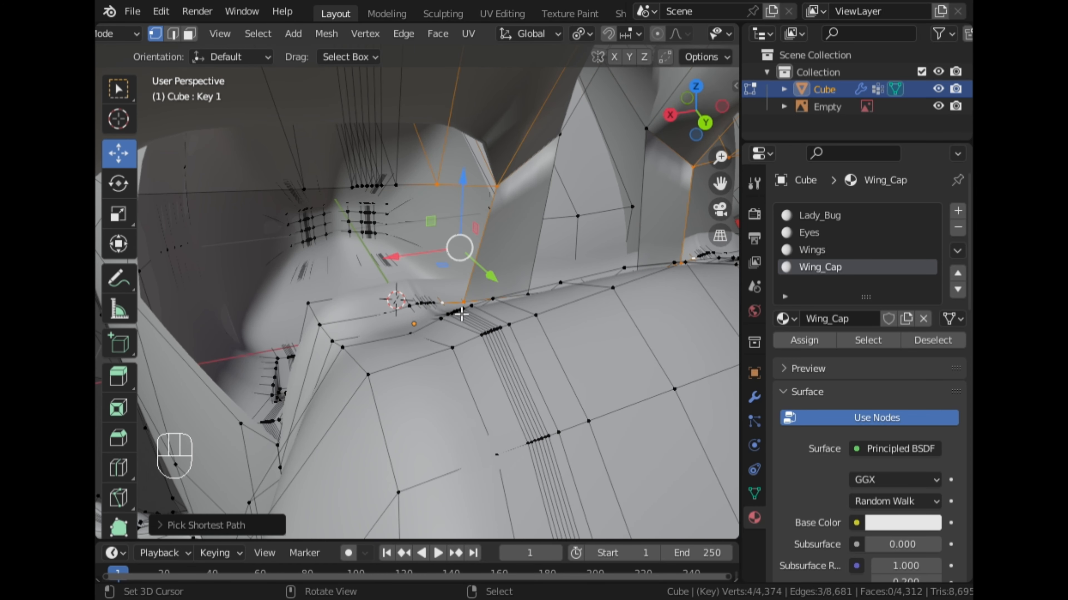
{"action": "key", "text": "f"}
Path-select the dense vertex cluster on the cap's lower edge with the matching rim vertices, and fill them as one face.
{"action": "left_click", "coordinate": [412, 202]}
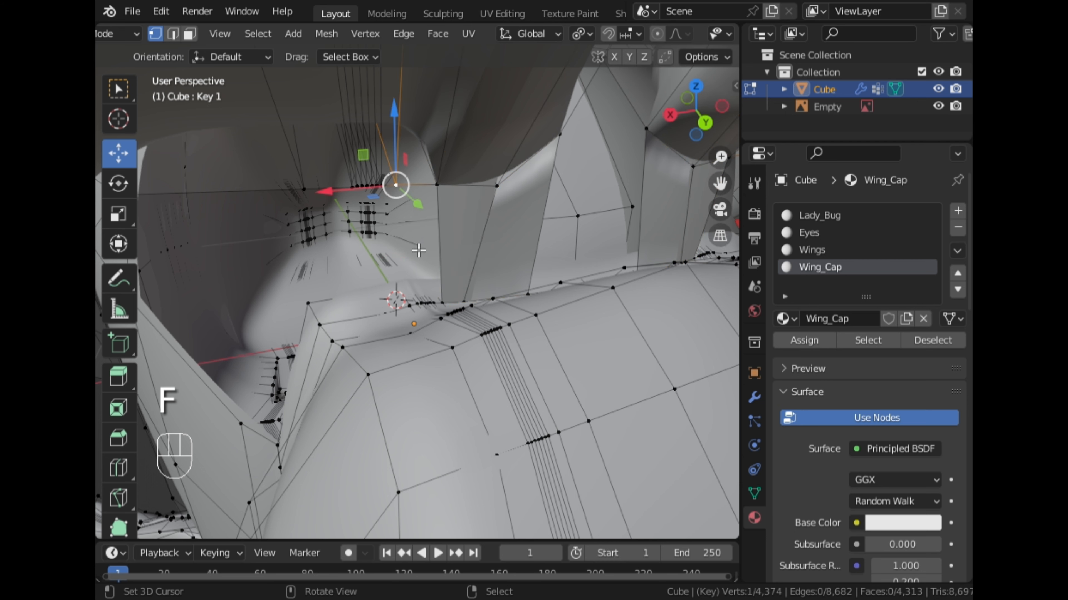
{"action": "left_click", "coordinate": [353, 187]}
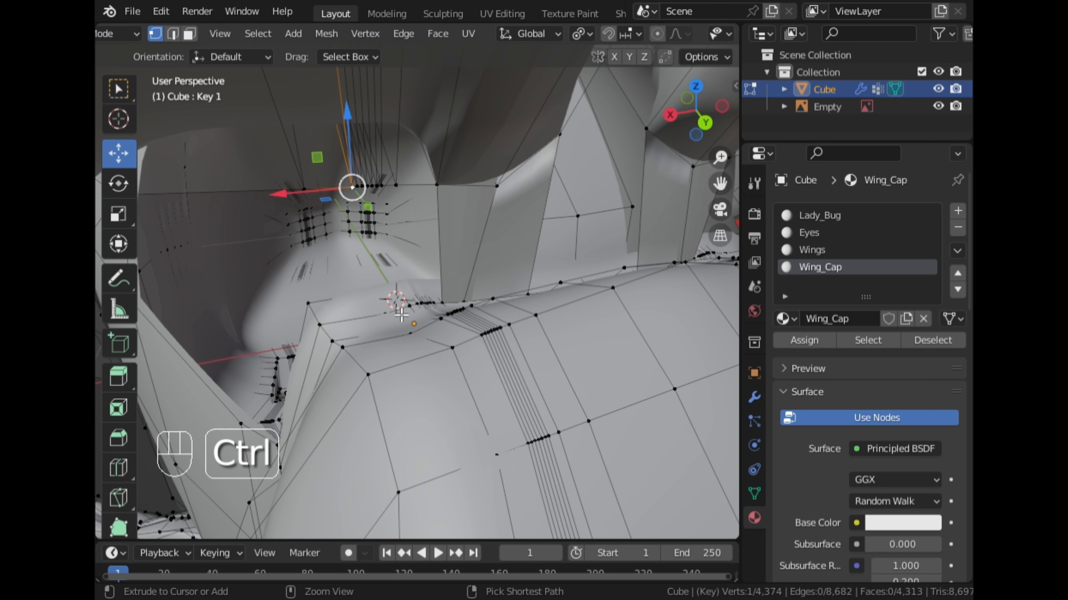
{"action": "left_click", "coordinate": [411, 314], "text": "ctrl"}
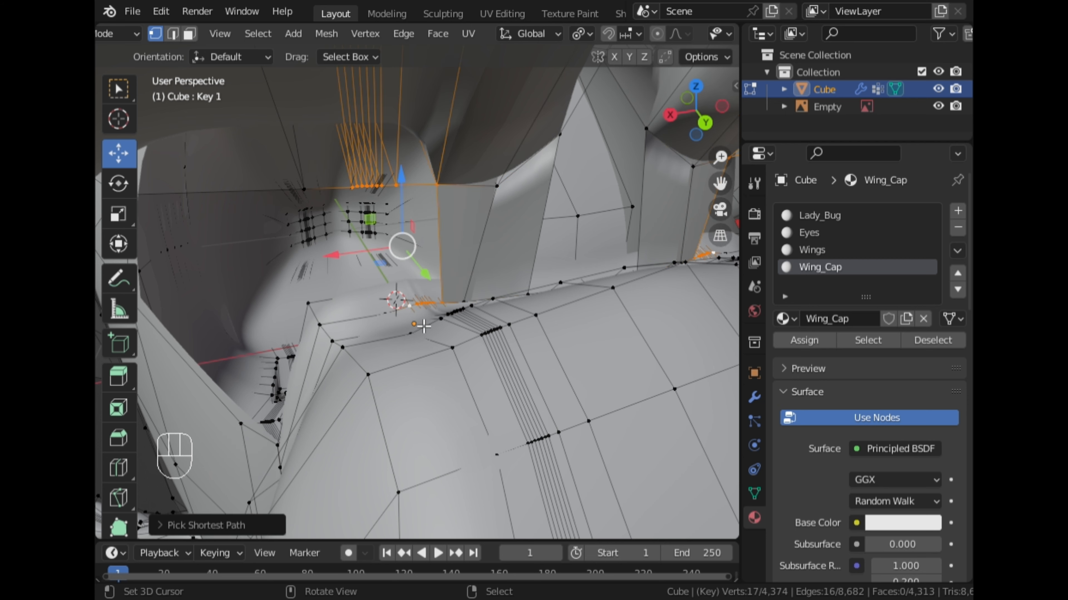
{"action": "key", "text": "f"}
Fill the next face from the cap edge vertex past the dense cluster to the corner of the body's rim.
{"action": "scroll", "coordinate": [389, 320], "scroll_direction": "down", "scroll_amount": 2}
{"action": "right_click", "coordinate": [340, 225]}
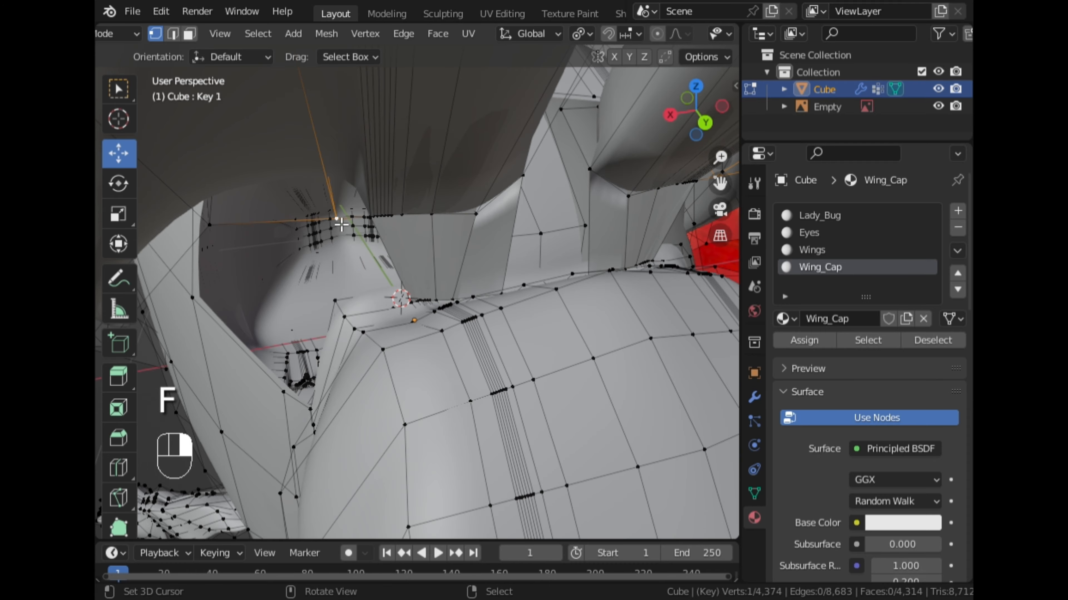
{"action": "left_click", "coordinate": [347, 324], "text": "ctrl"}
{"action": "middle_click_drag", "start_coordinate": [347, 324], "coordinate": [374, 261]}
{"action": "key", "text": "f"}
Path-select from the next outer cap edge vertex to the side of the body, deselect the extra lowest vertex, and fill the face.
{"action": "right_click", "coordinate": [331, 205]}
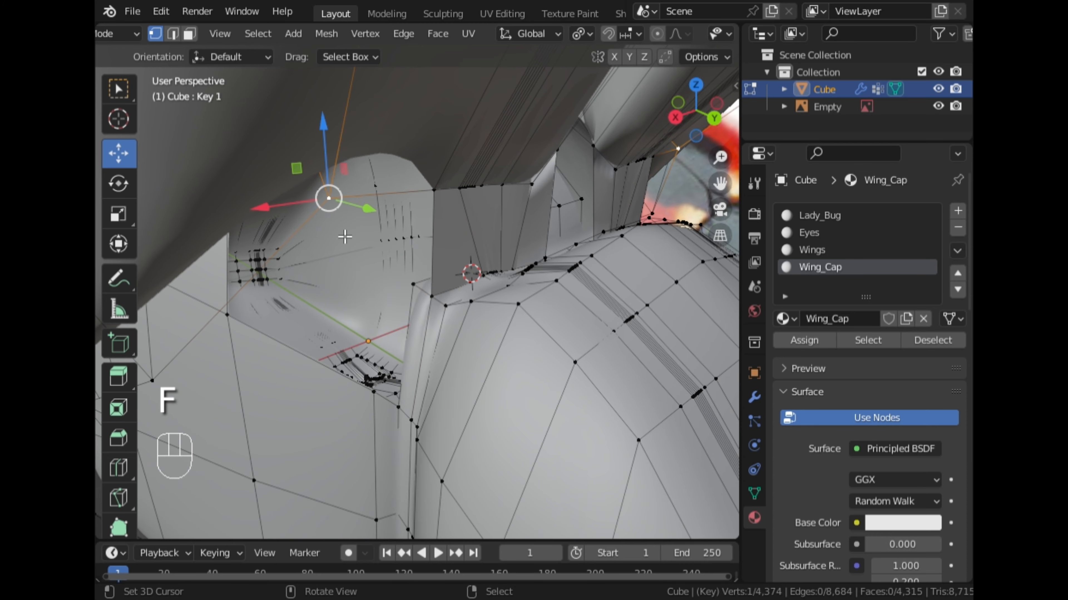
{"action": "left_click", "coordinate": [407, 413], "text": "ctrl"}
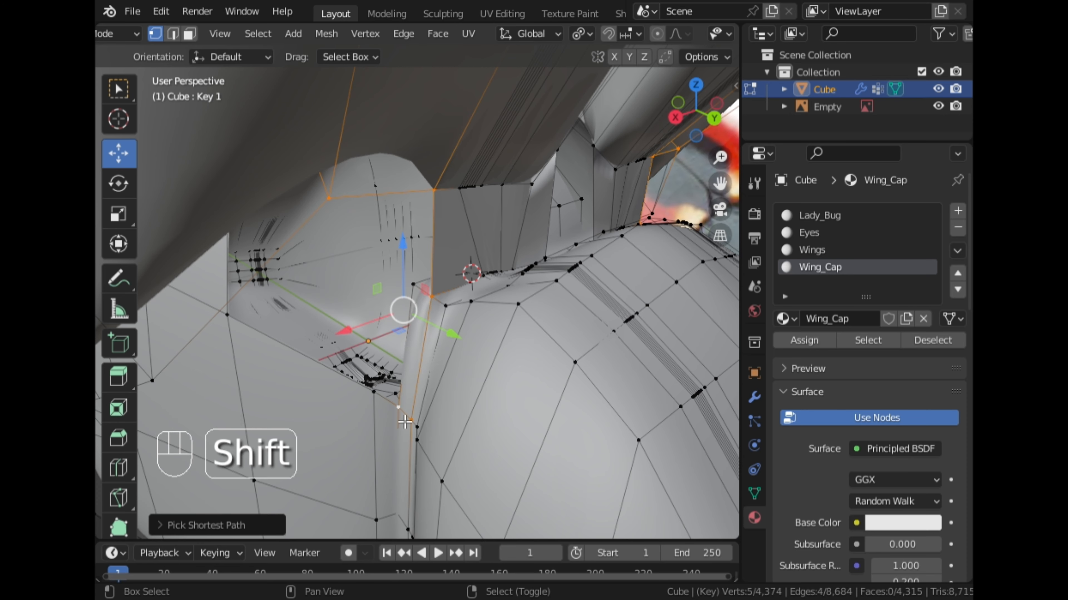
{"action": "left_click", "coordinate": [399, 407], "text": "shift"}
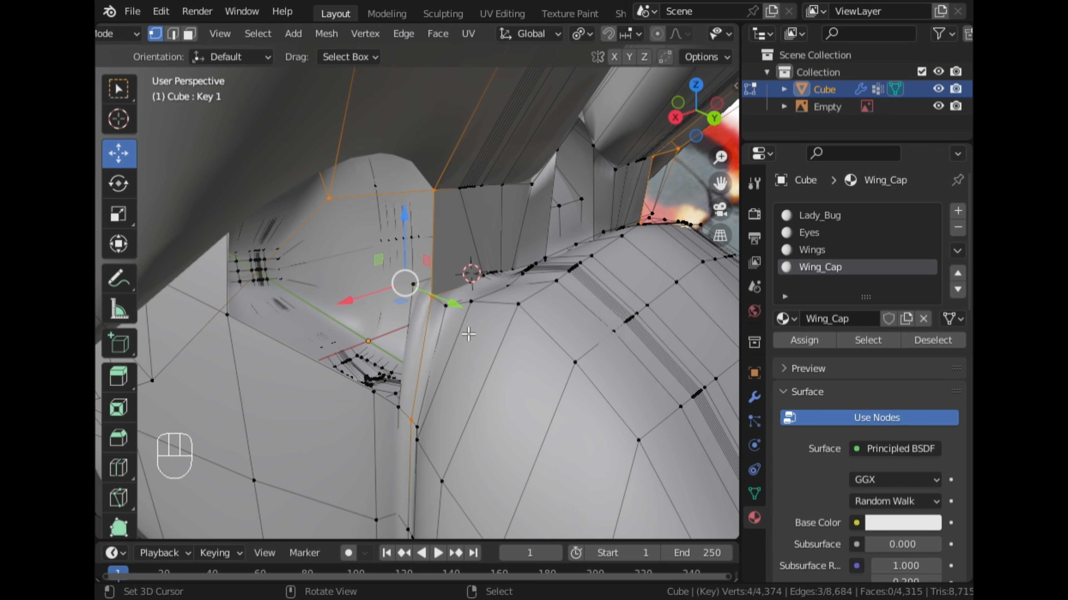
{"action": "key", "text": "f"}
Examine the filled hinge gap in Object Mode from several sides, and return to Edit Mode.
{"action": "scroll", "coordinate": [467, 335], "scroll_direction": "up", "scroll_amount": 2}
{"action": "key", "text": "Tab"}
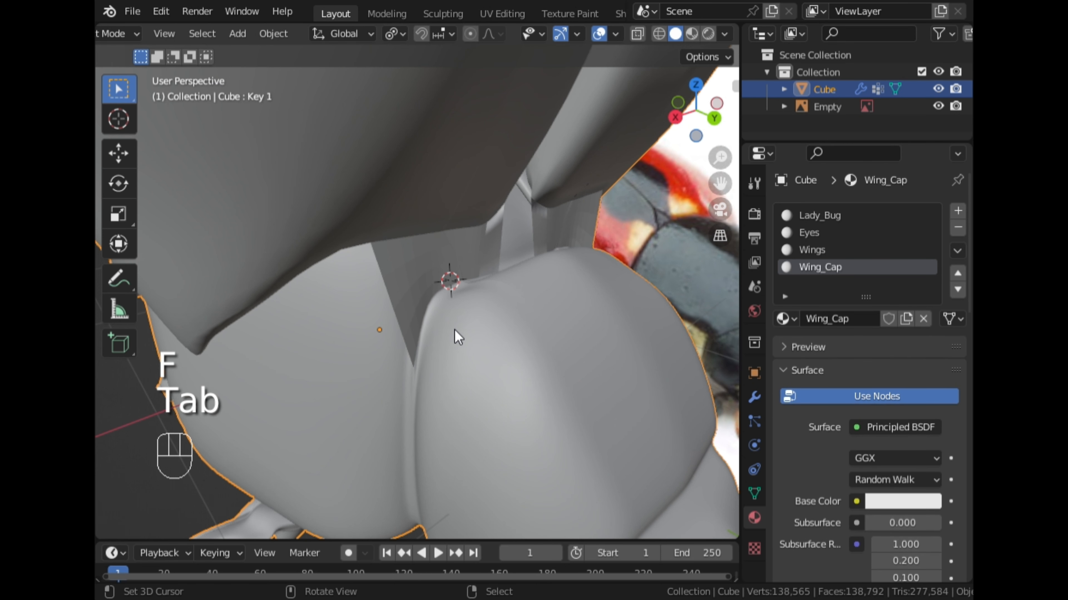
{"action": "middle_click_drag", "start_coordinate": [452, 334], "coordinate": [206, 194]}
{"action": "scroll", "coordinate": [488, 300], "scroll_direction": "up", "scroll_amount": 2}
{"action": "key", "text": "Tab"}
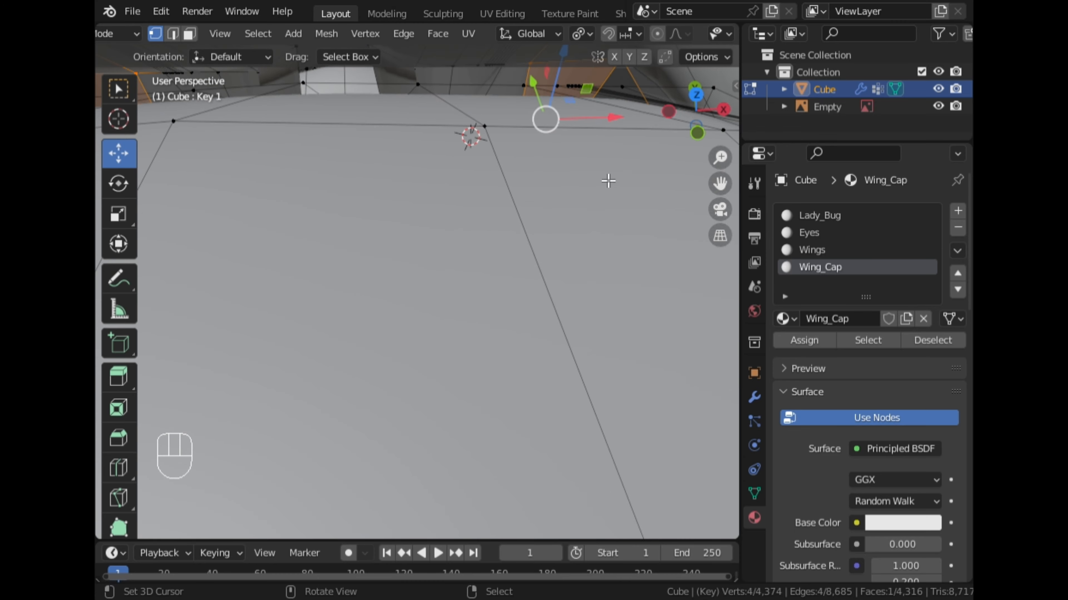
Select vertices on the back side of the cap's inner corner and the body's rim, undoing the wrong picks.
{"action": "middle_click_drag", "start_coordinate": [546, 218], "coordinate": [500, 311]}
{"action": "right_click", "coordinate": [515, 283]}
{"action": "right_click", "coordinate": [417, 286], "text": "shift"}
{"action": "middle_click_drag", "start_coordinate": [420, 440], "coordinate": [545, 461], "text": "shift"}
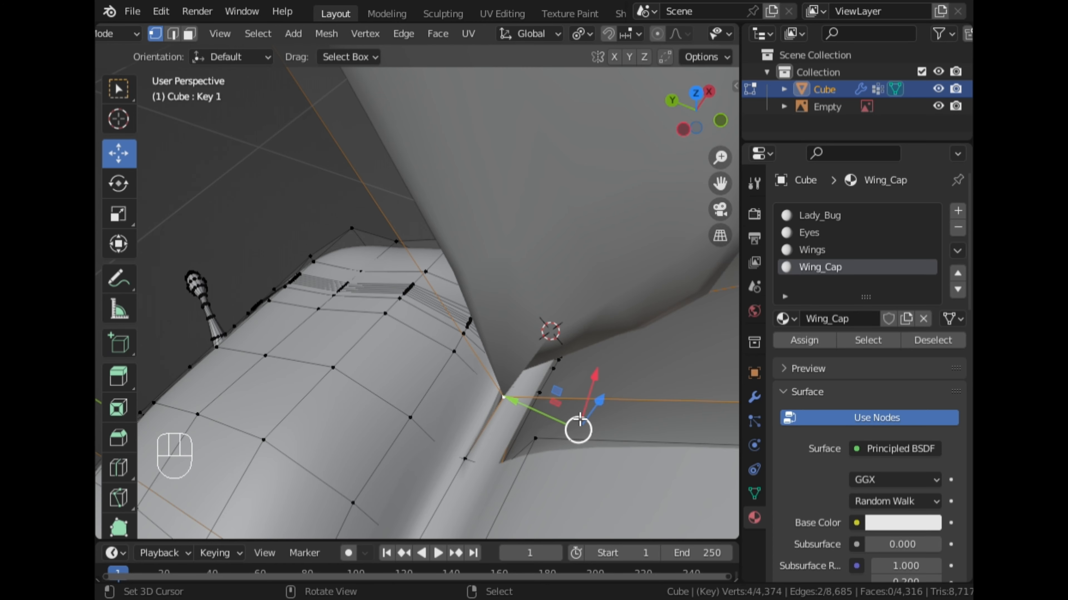
{"action": "key", "text": "ctrl+z"}
{"action": "right_click", "coordinate": [509, 398], "text": "shift"}
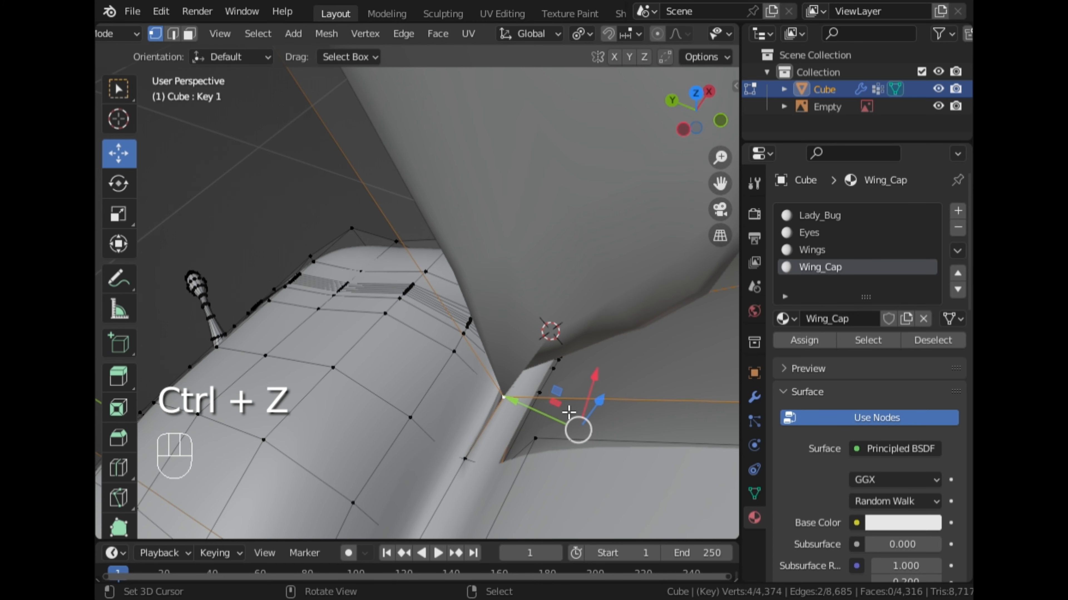
{"action": "key", "text": "ctrl+z"}
{"action": "middle_click_drag", "start_coordinate": [567, 413], "coordinate": [500, 372]}
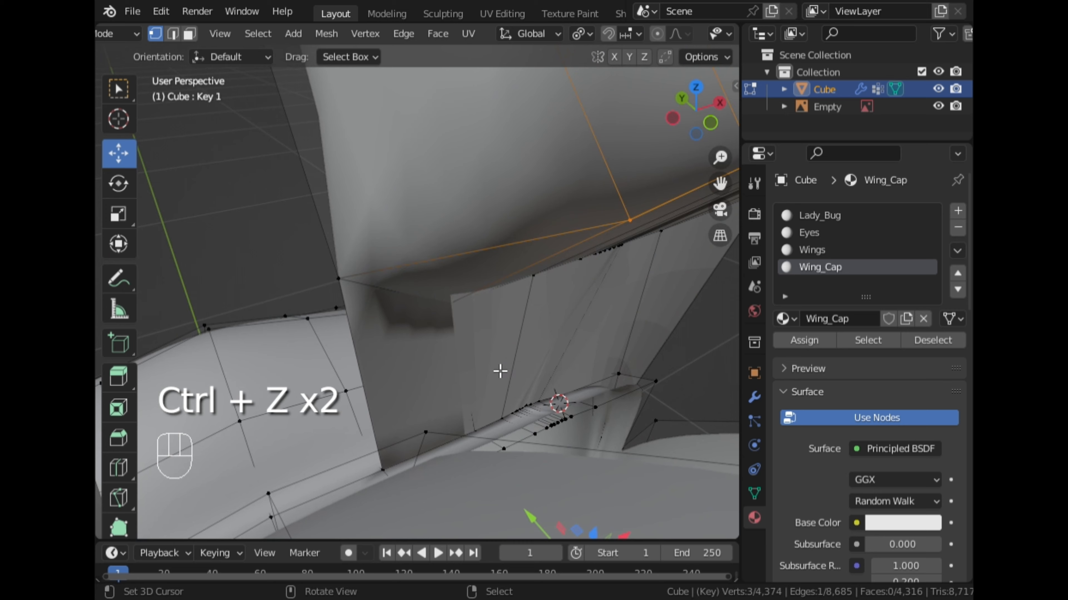
{"action": "right_click", "coordinate": [510, 450], "text": "shift"}
{"action": "middle_click_drag", "start_coordinate": [509, 450], "coordinate": [503, 436]}
{"action": "key", "text": "ctrl+z"}
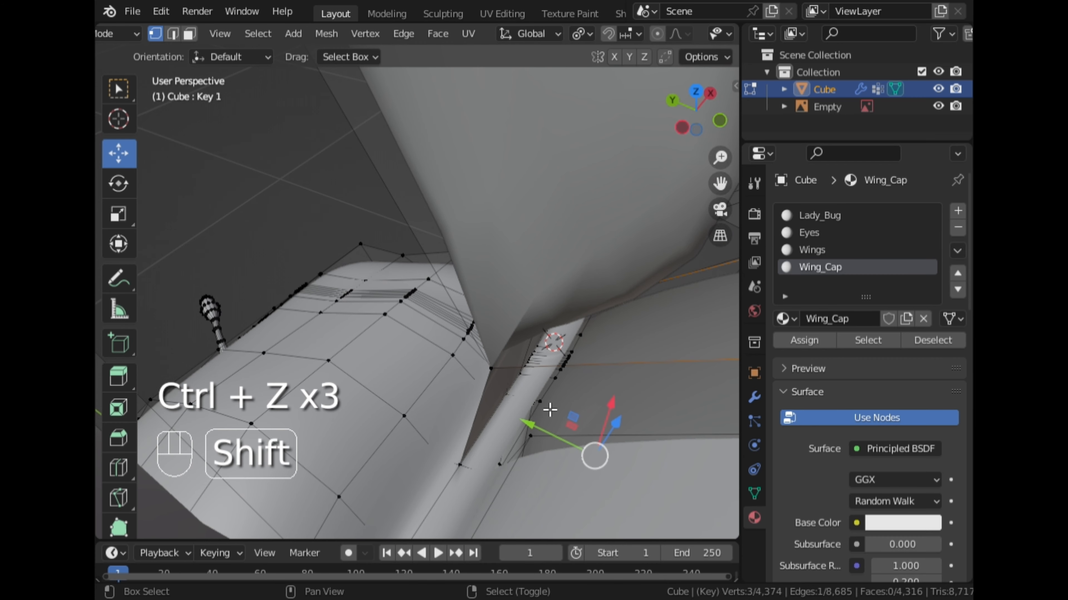
Try to fill a face between the selected back-side vertices, and undo the fill.
{"action": "middle_click_drag", "start_coordinate": [545, 408], "coordinate": [336, 378]}
{"action": "key", "text": "f"}
{"action": "key", "text": "ctrl+z"}
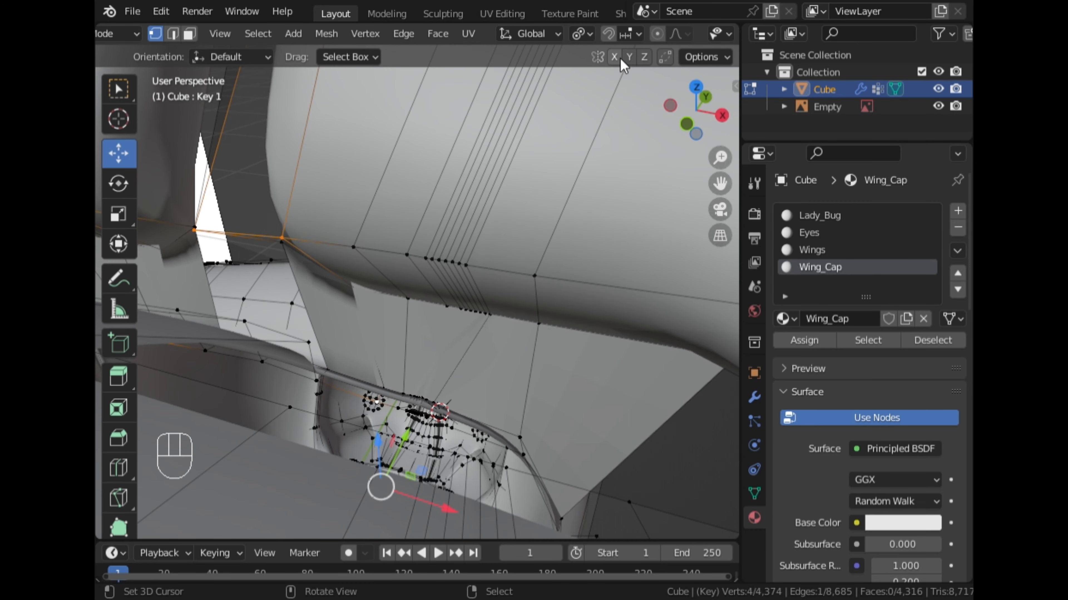
Turn on X-ray and deselect the stray vertex inside the body with Circle Select.
{"action": "scroll", "coordinate": [643, 34], "scroll_direction": "down", "scroll_amount": 5}
{"action": "left_click", "coordinate": [686, 34]}
{"action": "key", "text": "c"}
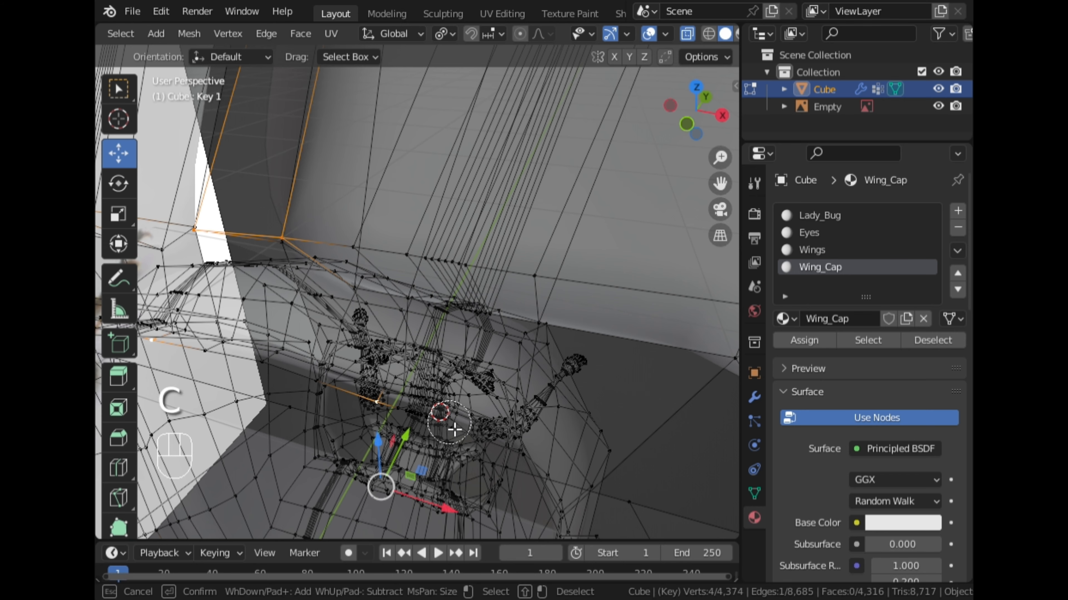
{"action": "key", "text": "shift"}
{"action": "left_click", "coordinate": [381, 409], "text": "shift"}
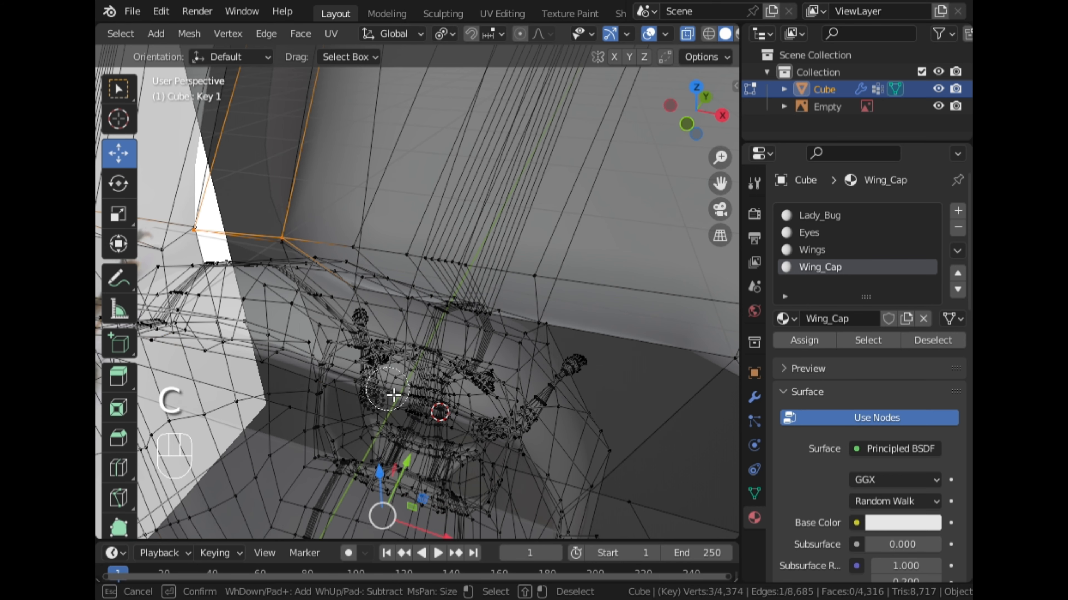
{"action": "right_click", "coordinate": [457, 490]}
{"action": "scroll", "coordinate": [457, 487], "scroll_direction": "down", "scroll_amount": 2}
{"action": "middle_click_drag", "start_coordinate": [454, 450], "coordinate": [448, 462]}
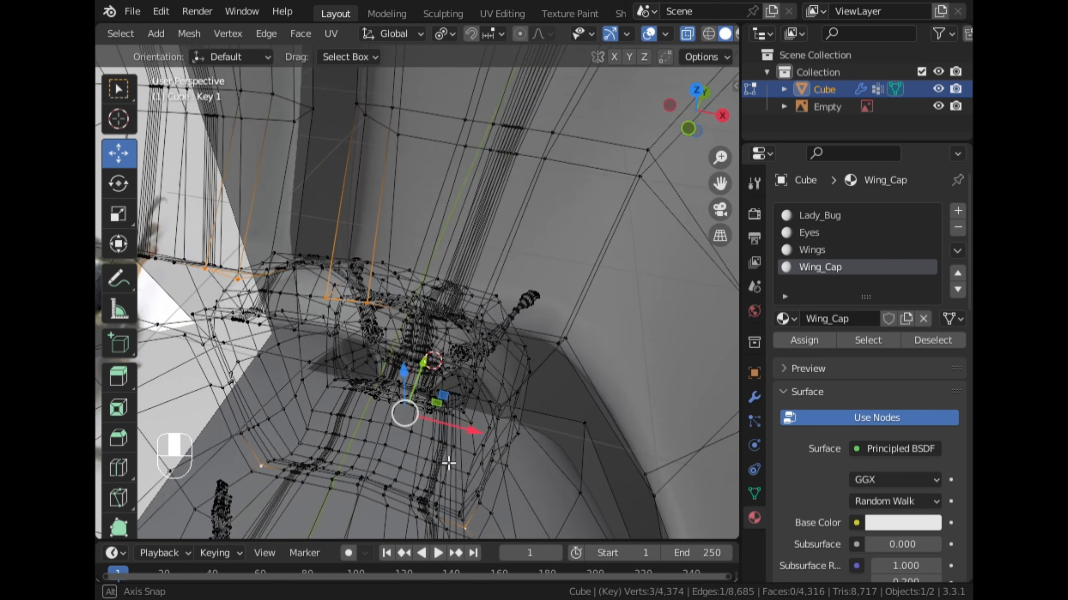
Undo the last selection changes, use Circle Select again to clear the stray vertices, and turn X-ray off.
{"action": "key", "text": "c"}
{"action": "right_click", "coordinate": [364, 463]}
{"action": "key", "text": "ctrl+z"}
{"action": "key", "text": "ctrl+z"}
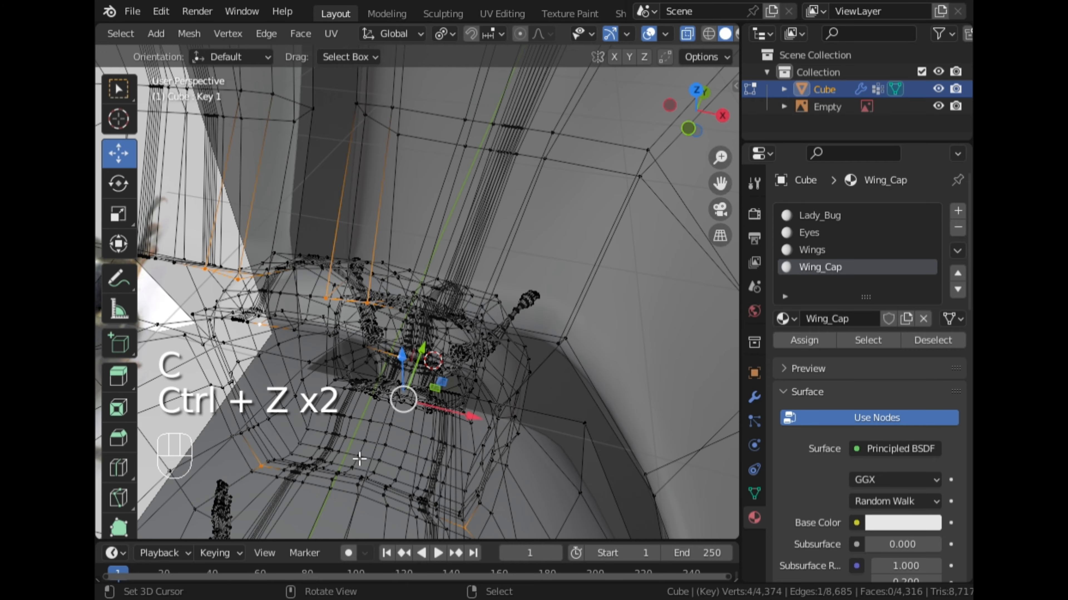
{"action": "key", "text": "c"}
{"action": "left_click", "coordinate": [687, 33]}
Add the missing rim vertex to the selection and fill the face behind the wing cap's inner corner.
{"action": "middle_click_drag", "start_coordinate": [143, 317], "coordinate": [383, 281]}
{"action": "right_click", "coordinate": [304, 354], "text": "shift"}
{"action": "key", "text": "f"}
Try to fill the neighbouring back-side face from a Pick Shortest Path selection, and undo the last two operations.
{"action": "right_click", "coordinate": [375, 225]}
{"action": "middle_click_drag", "start_coordinate": [376, 236], "coordinate": [395, 326]}
{"action": "right_click", "coordinate": [405, 416], "text": "ctrl"}
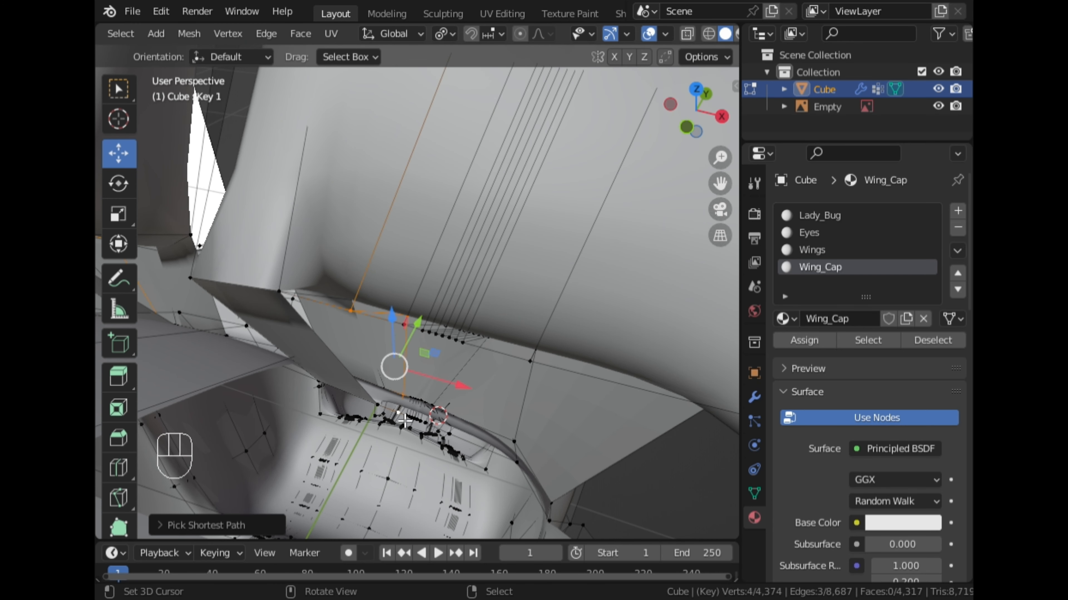
{"action": "mouse_move", "coordinate": [405, 417]}
{"action": "middle_mouse_down"}
{"action": "mouse_move", "coordinate": [405, 352]}
{"action": "mouse_move", "coordinate": [452, 284]}
{"action": "mouse_move", "coordinate": [432, 286]}
{"action": "mouse_move", "coordinate": [401, 397]}
{"action": "middle_mouse_up"}
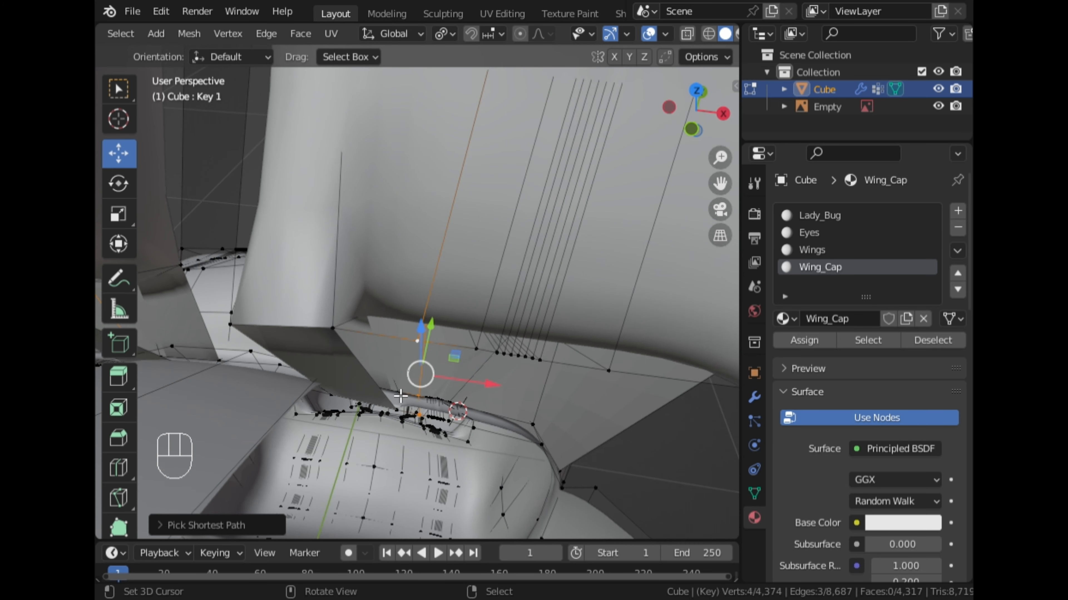
{"action": "right_click", "coordinate": [419, 421]}
{"action": "right_click", "coordinate": [373, 339], "text": "ctrl"}
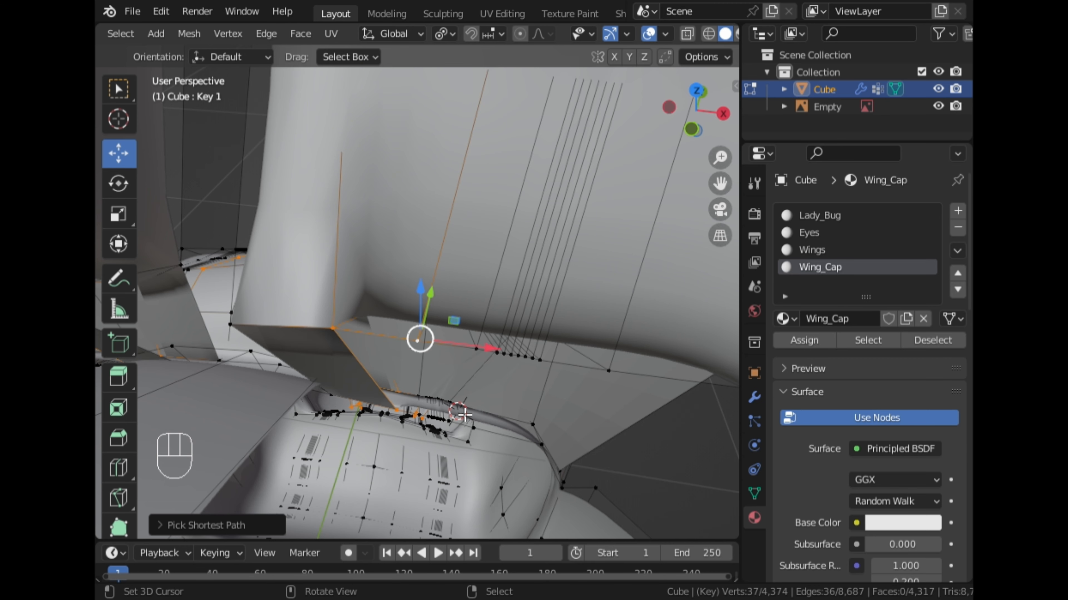
{"action": "key", "text": "f"}
{"action": "middle_click_drag", "start_coordinate": [458, 420], "coordinate": [456, 278]}
{"action": "key", "text": "ctrl+z"}
{"action": "key", "text": "ctrl+z"}
Fill two adjoining faces between the cap's upper rim edge and the body's rim, working outward from the inner corner.
{"action": "right_click", "coordinate": [456, 278], "text": "ctrl"}
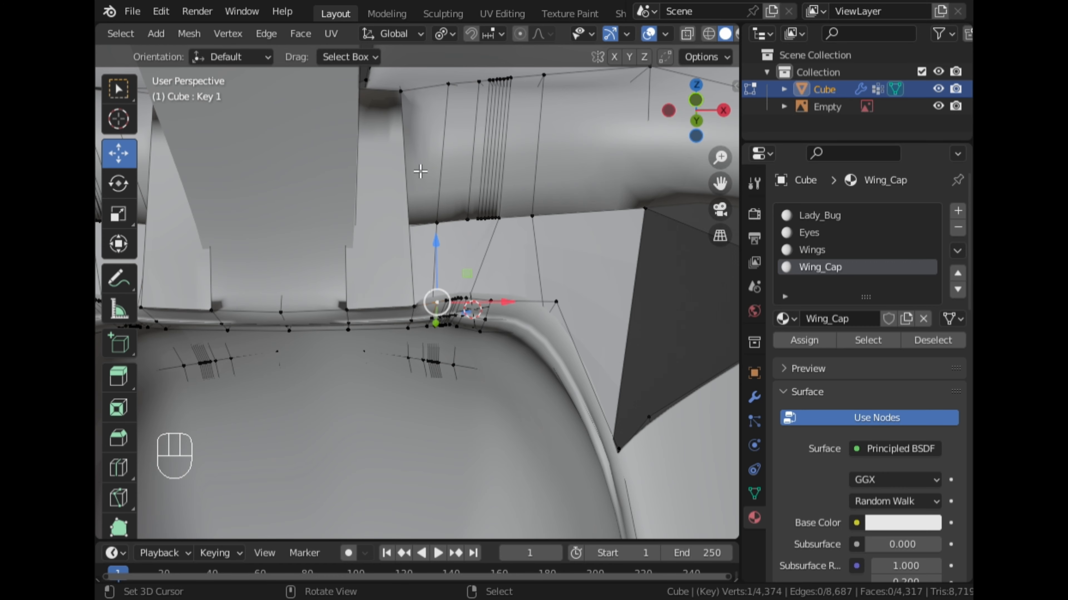
{"action": "key", "text": "f"}
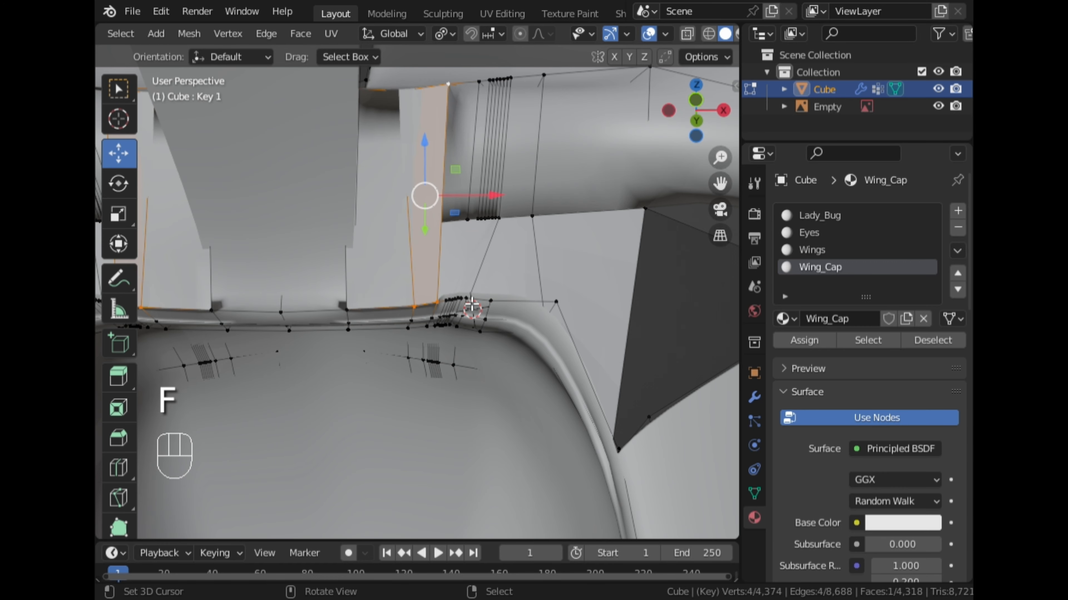
{"action": "middle_click_drag", "start_coordinate": [494, 270], "coordinate": [484, 172]}
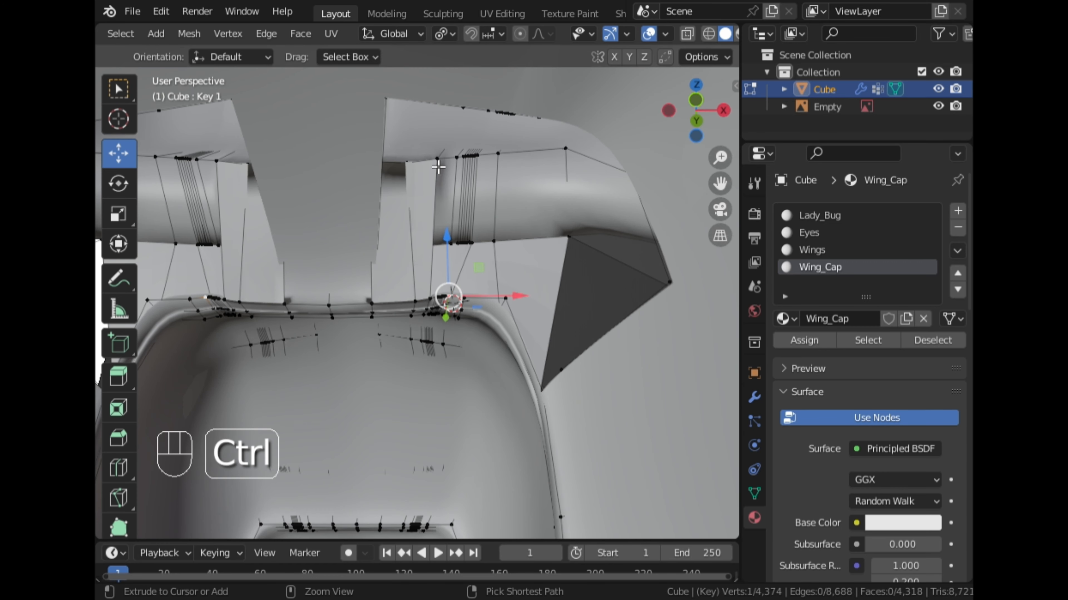
{"action": "right_click", "coordinate": [462, 164], "text": "ctrl"}
{"action": "key", "text": "f"}
Fill the face spanning the upper rim edge's dense vertex cluster and the adjoining face on its outer side.
{"action": "middle_click_drag", "start_coordinate": [504, 207], "coordinate": [449, 263]}
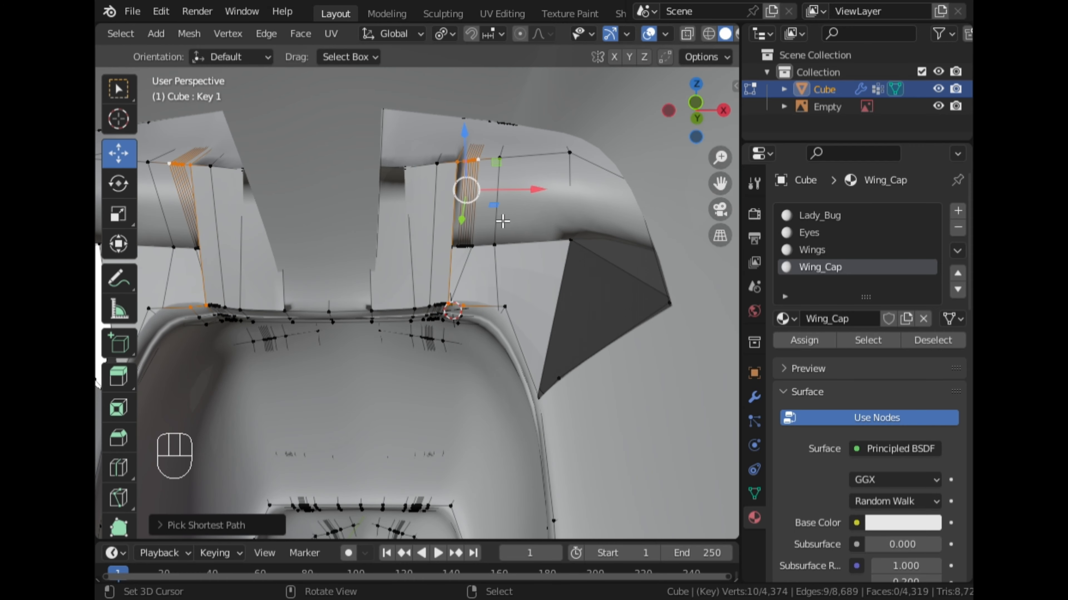
{"action": "key", "text": "f"}
{"action": "right_click", "coordinate": [508, 168], "text": "ctrl"}
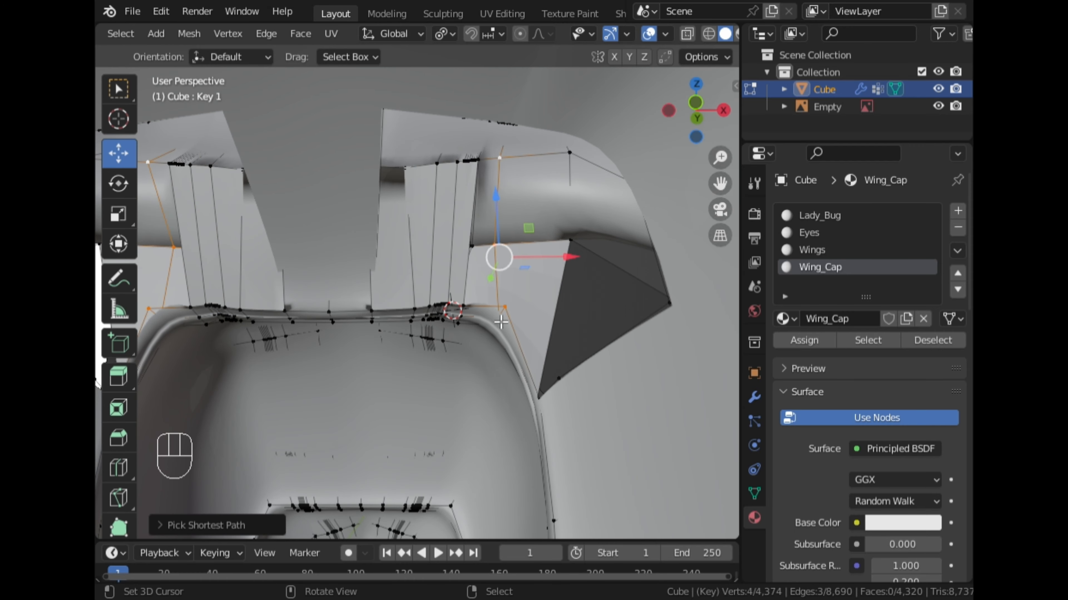
{"action": "key", "text": "f"}
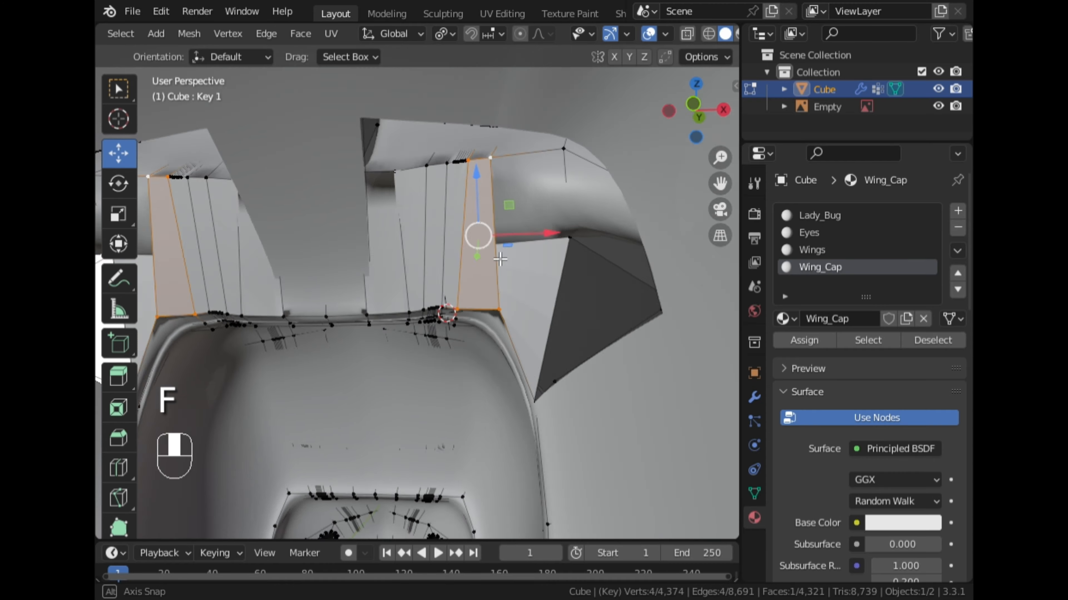
Reveal hidden geometry and inspect the newly filled hinge faces from several sides for remaining gaps.
{"action": "middle_click_drag", "start_coordinate": [535, 230], "coordinate": [463, 234]}
{"action": "scroll", "coordinate": [463, 234], "scroll_direction": "down", "scroll_amount": 5}
{"action": "middle_click_drag", "start_coordinate": [381, 236], "coordinate": [428, 221]}
{"action": "scroll", "coordinate": [429, 221], "scroll_direction": "up", "scroll_amount": 2}
{"action": "key", "text": "alt+h"}
{"action": "right_click", "coordinate": [592, 179]}
{"action": "scroll", "coordinate": [574, 163], "scroll_direction": "up", "scroll_amount": 1}
{"action": "middle_click_drag", "start_coordinate": [573, 163], "coordinate": [500, 202]}
{"action": "scroll", "coordinate": [500, 201], "scroll_direction": "up", "scroll_amount": 2}
{"action": "middle_click_drag", "start_coordinate": [399, 248], "coordinate": [420, 225]}
{"action": "scroll", "coordinate": [457, 228], "scroll_direction": "up", "scroll_amount": 2}
Fill the open hinge face between the cap's outer base edge and the body's side, joining its corner vertices.
{"action": "key", "text": "Tab"}
{"action": "key", "text": "Tab"}
{"action": "right_click", "coordinate": [364, 173]}
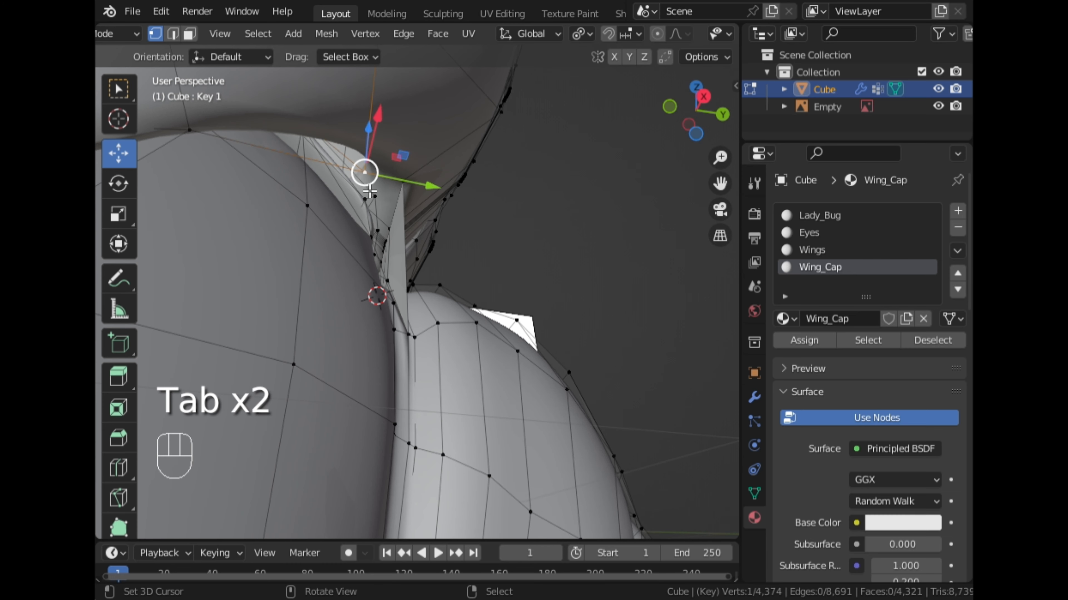
{"action": "middle_click_drag", "start_coordinate": [445, 311], "coordinate": [315, 341]}
{"action": "right_click", "coordinate": [371, 357], "text": "ctrl"}
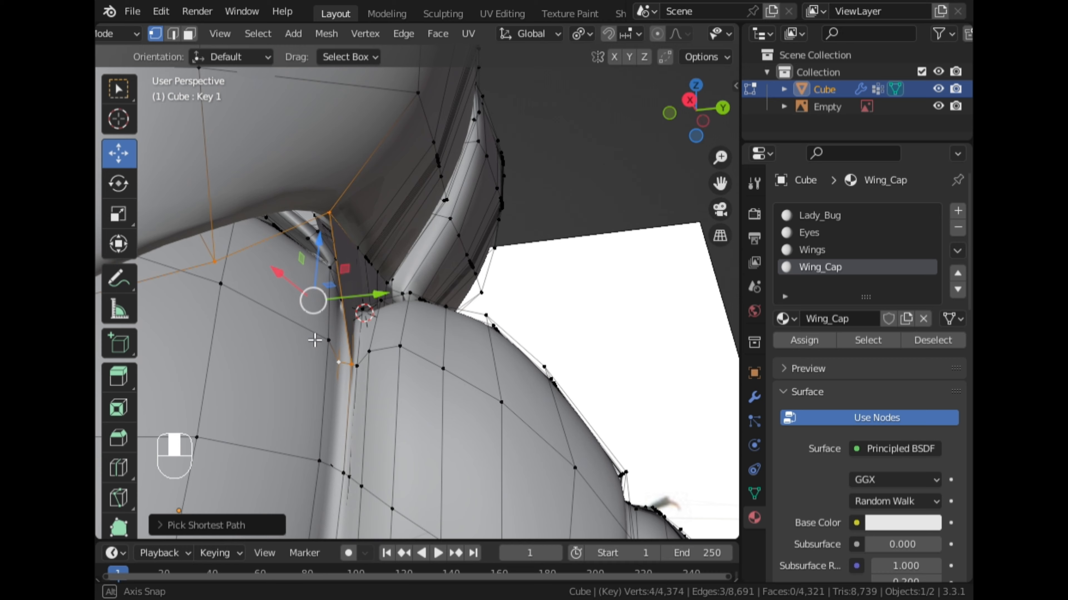
{"action": "right_click", "coordinate": [360, 340], "text": "shift"}
{"action": "key", "text": "f"}
{"action": "scroll", "coordinate": [364, 330], "scroll_direction": "down", "scroll_amount": 2}
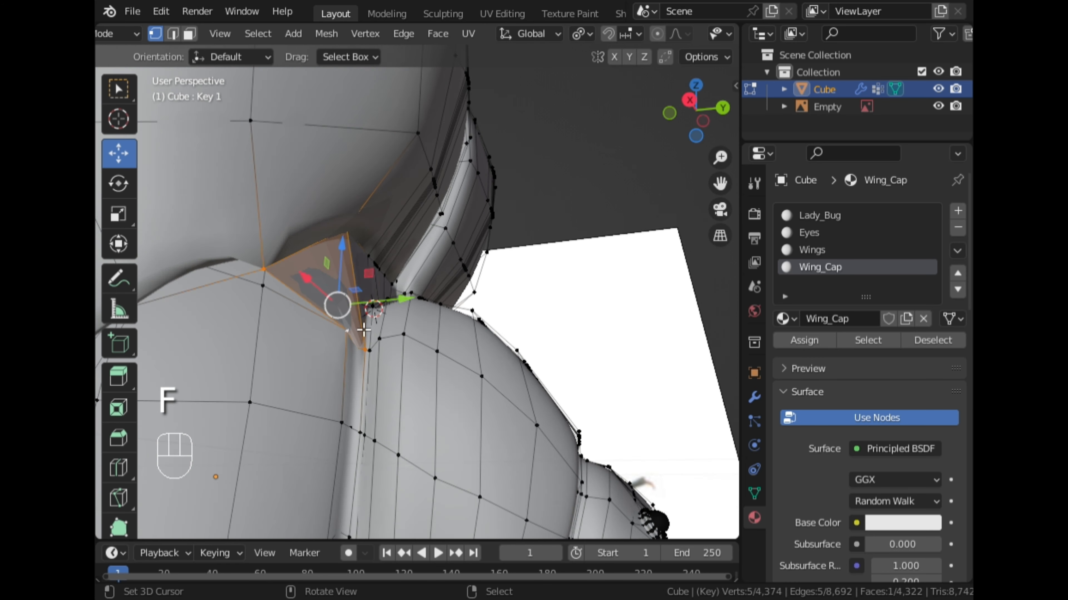
{"action": "middle_click_drag", "start_coordinate": [363, 330], "coordinate": [366, 258]}
{"action": "right_click", "coordinate": [598, 138]}
{"action": "key", "text": "Tab"}
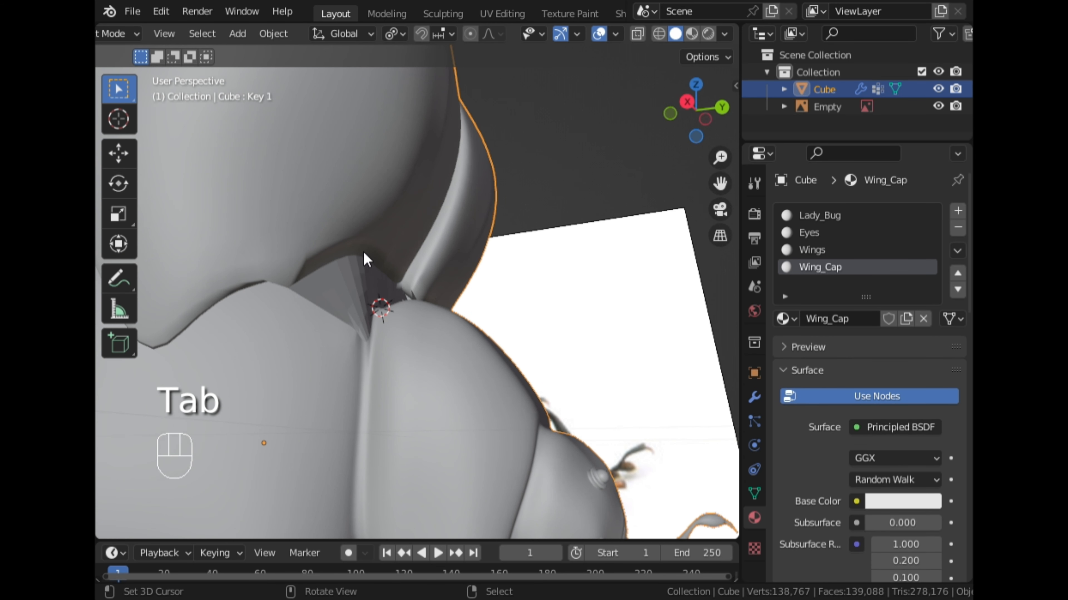
Recalculate the normals of the entire mesh to face outward.
{"action": "key", "text": "w"}
{"action": "left_click", "coordinate": [424, 208]}
{"action": "scroll", "coordinate": [424, 210], "scroll_direction": "down", "scroll_amount": 3}
{"action": "middle_click_drag", "start_coordinate": [424, 210], "coordinate": [399, 269]}
{"action": "scroll", "coordinate": [315, 221], "scroll_direction": "up", "scroll_amount": 2}
{"action": "key", "text": "Tab"}
{"action": "key", "text": "a"}
{"action": "key", "text": "shift+n"}
{"action": "key", "text": "Tab"}
{"action": "scroll", "coordinate": [475, 252], "scroll_direction": "down", "scroll_amount": 4}
{"action": "scroll", "coordinate": [346, 271], "scroll_direction": "up", "scroll_amount": 4}
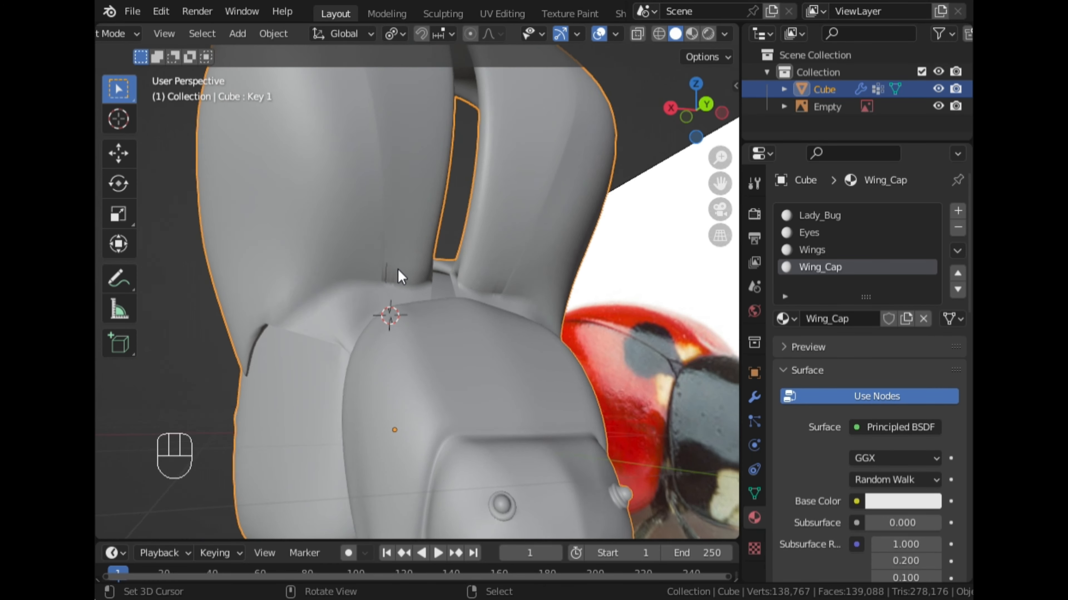
Nudge one vertex in the dense cluster along the cap's base edge to remove the shading spike.
{"action": "scroll", "coordinate": [399, 271], "scroll_direction": "up", "scroll_amount": 1}
{"action": "scroll", "coordinate": [405, 278], "scroll_direction": "up", "scroll_amount": 3}
{"action": "key", "text": "Tab"}
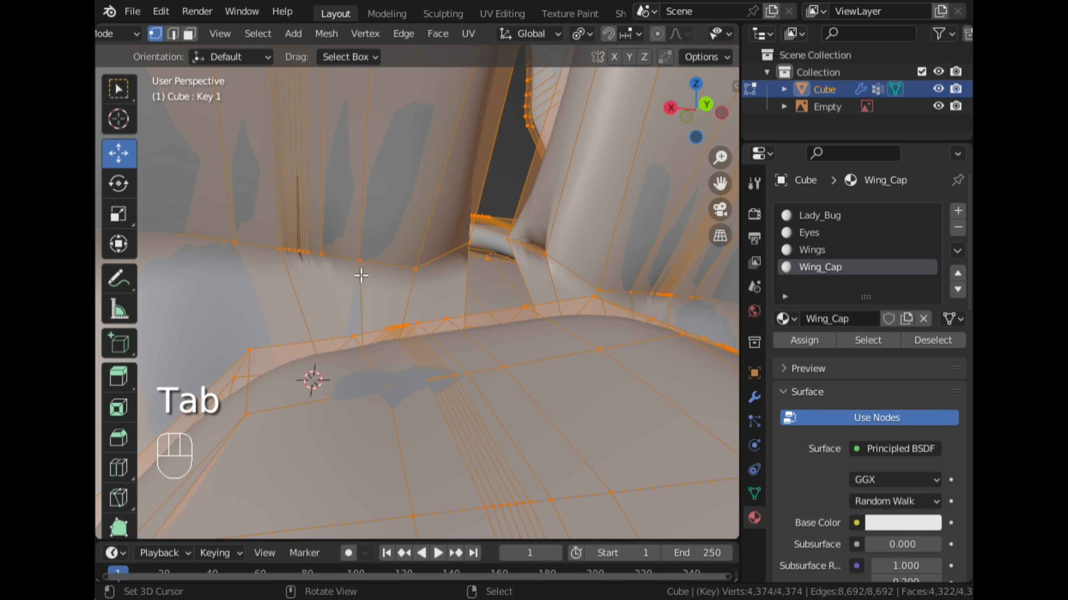
{"action": "left_click", "coordinate": [301, 253]}
{"action": "key", "text": "g"}
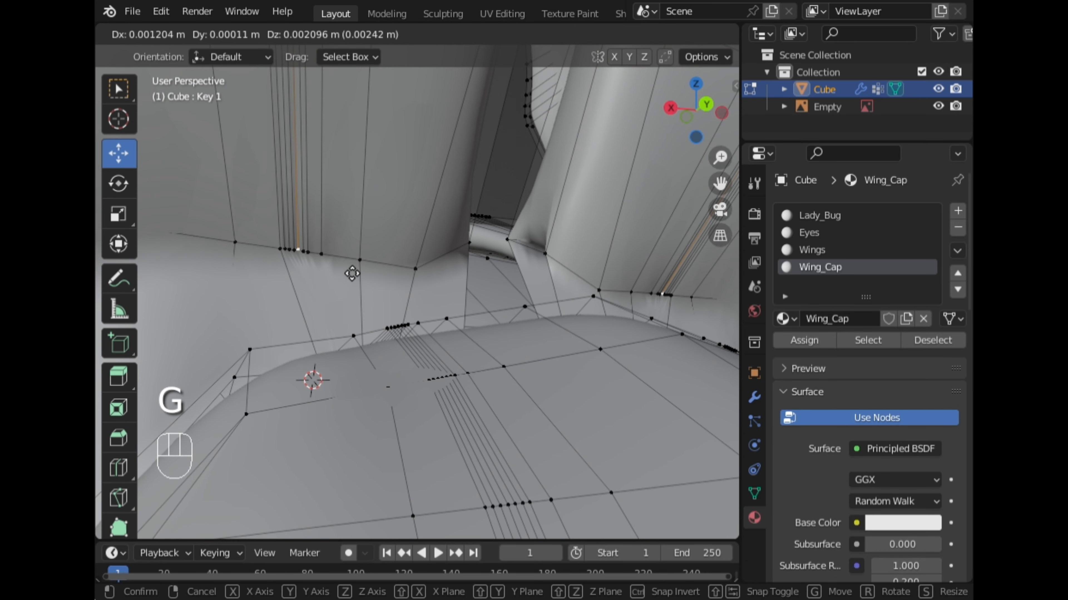
{"action": "left_click", "coordinate": [353, 274]}
{"action": "key", "text": "Tab"}
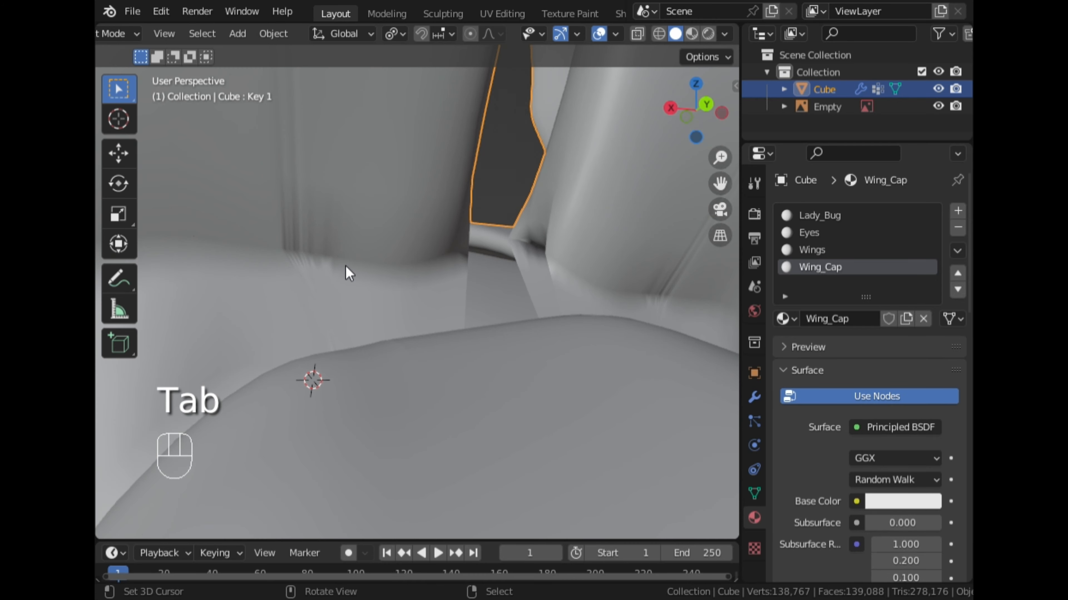
{"action": "scroll", "coordinate": [345, 267], "scroll_direction": "down", "scroll_amount": 5}
{"action": "mouse_move", "coordinate": [344, 267]}
{"action": "middle_mouse_down"}
{"action": "mouse_move", "coordinate": [383, 257]}
{"action": "mouse_move", "coordinate": [361, 276]}
{"action": "middle_mouse_up"}
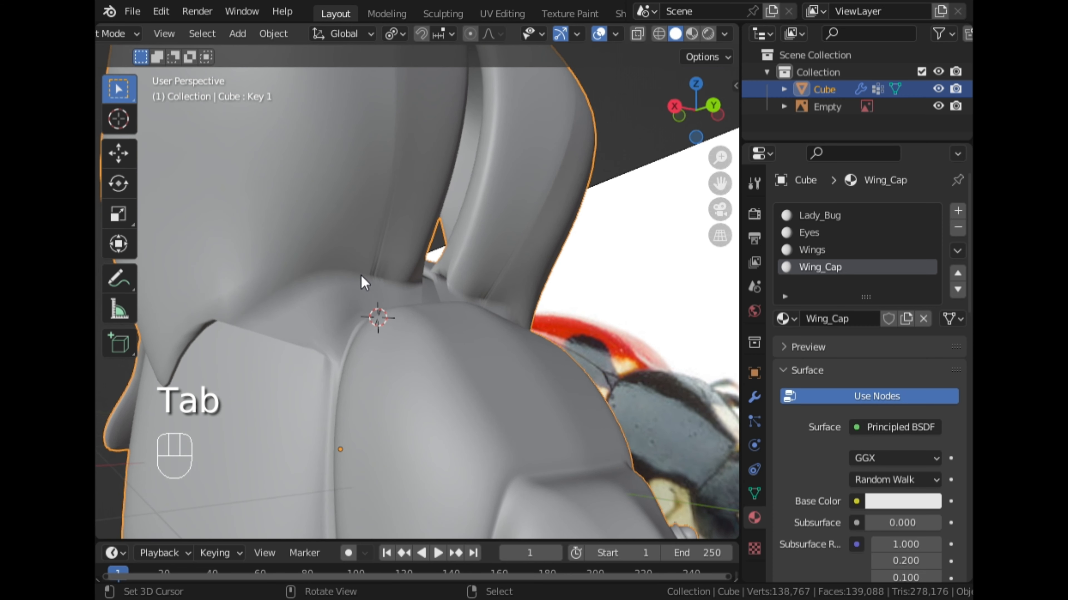
Enter Sculpt Mode and build up the hinge area along the cap's base edge with the Blob brush.
{"action": "key", "text": "ctrl+Tab"}
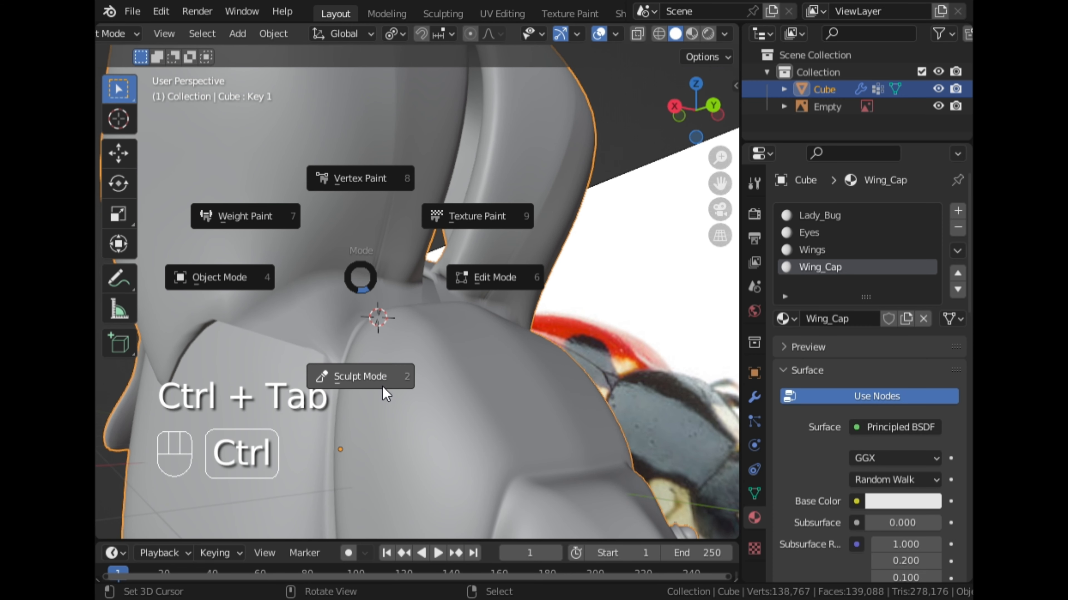
{"action": "left_click", "coordinate": [380, 389]}
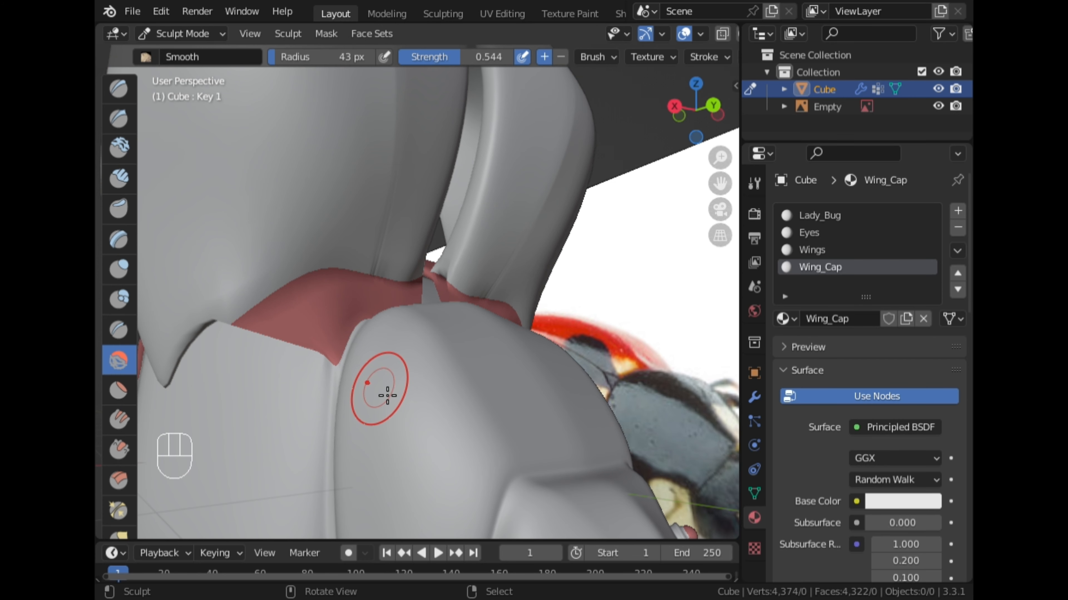
{"action": "left_click", "coordinate": [118, 299]}
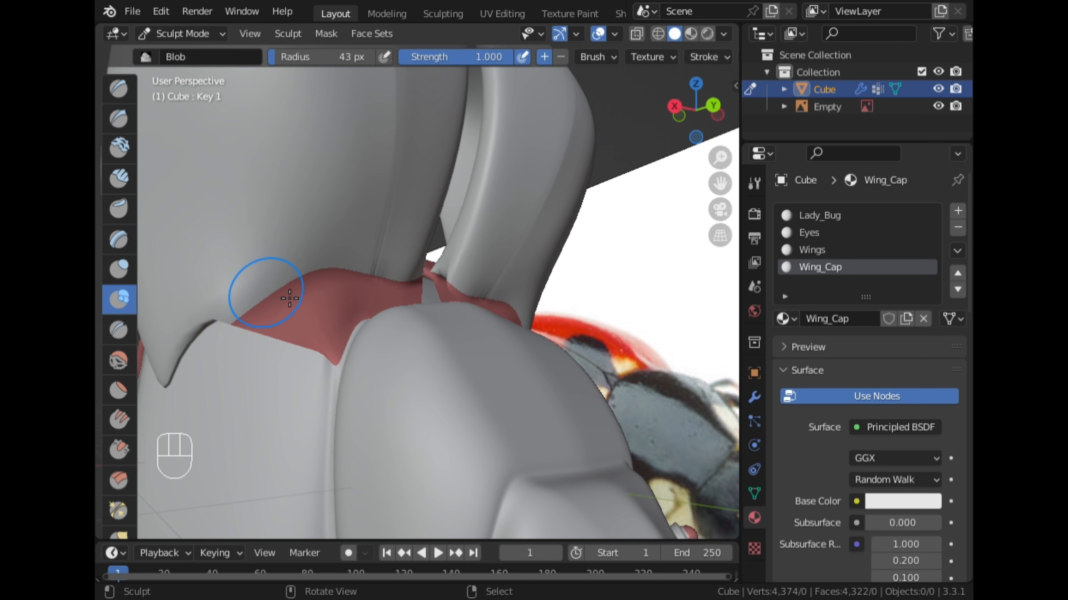
{"action": "left_click_drag", "start_coordinate": [310, 289], "coordinate": [403, 285]}
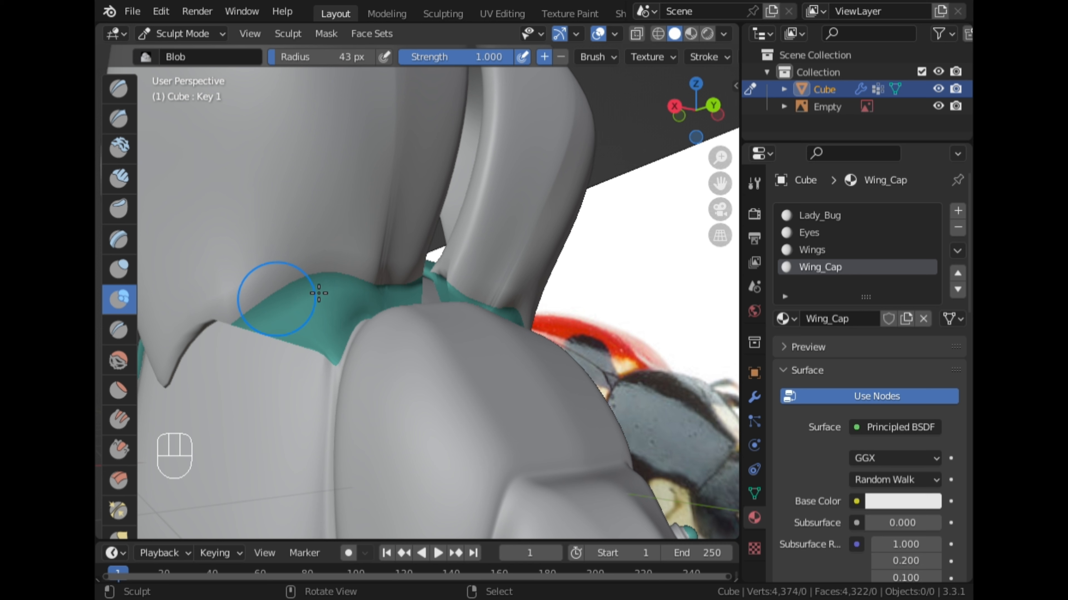
{"action": "left_click_drag", "start_coordinate": [339, 291], "coordinate": [345, 290]}
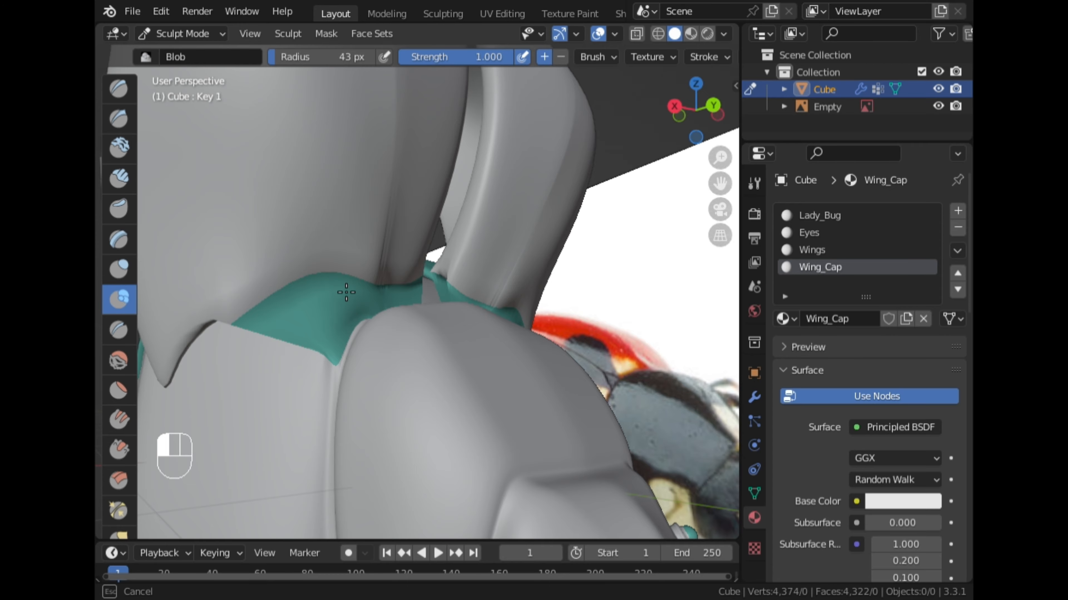
{"action": "left_click_drag", "start_coordinate": [346, 293], "coordinate": [346, 292]}
{"action": "middle_click_drag", "start_coordinate": [346, 292], "coordinate": [466, 256]}
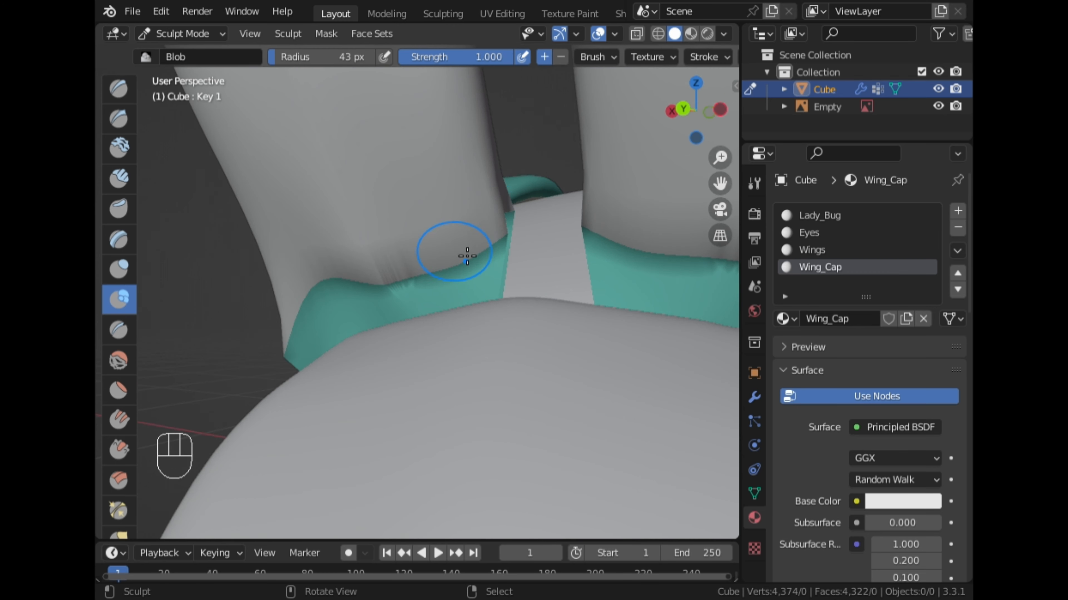
{"action": "mouse_move", "coordinate": [420, 297]}
{"action": "middle_mouse_down"}
{"action": "mouse_move", "coordinate": [393, 315]}
{"action": "mouse_move", "coordinate": [483, 242]}
{"action": "mouse_move", "coordinate": [290, 310]}
{"action": "middle_mouse_up"}
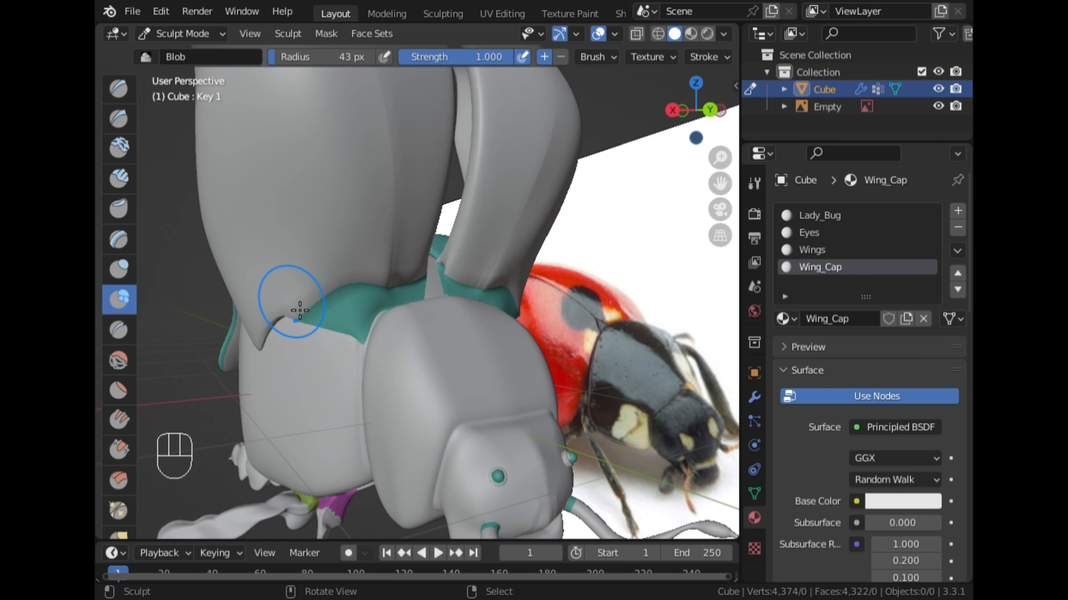
Flatten the creases at the cap's base with the Flatten/Contrast brush, and return to Object Mode.
{"action": "key", "text": "shift+t"}
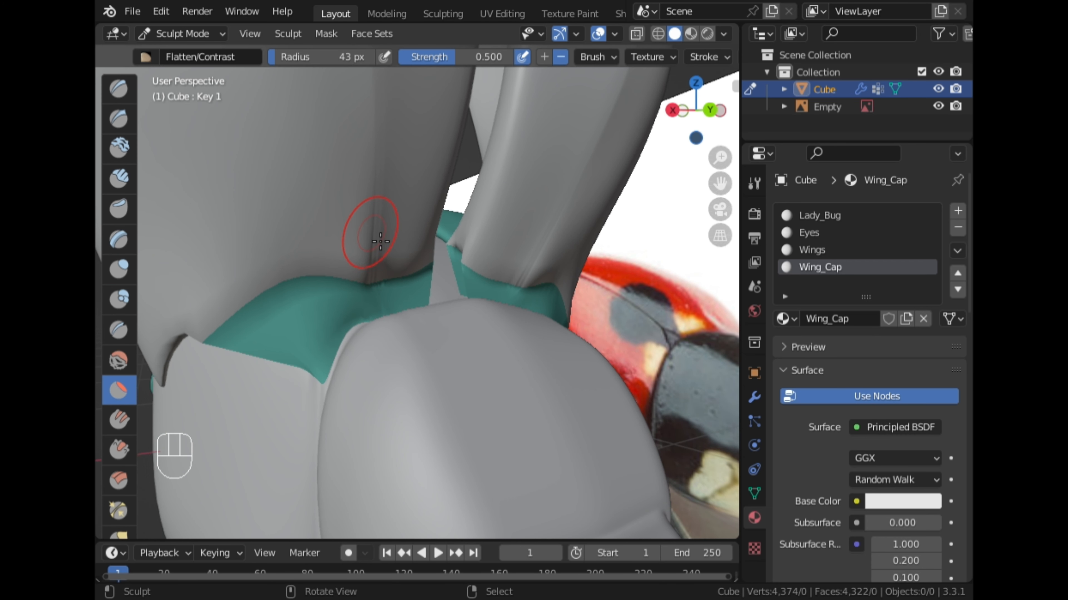
{"action": "left_click_drag", "start_coordinate": [382, 238], "coordinate": [389, 242]}
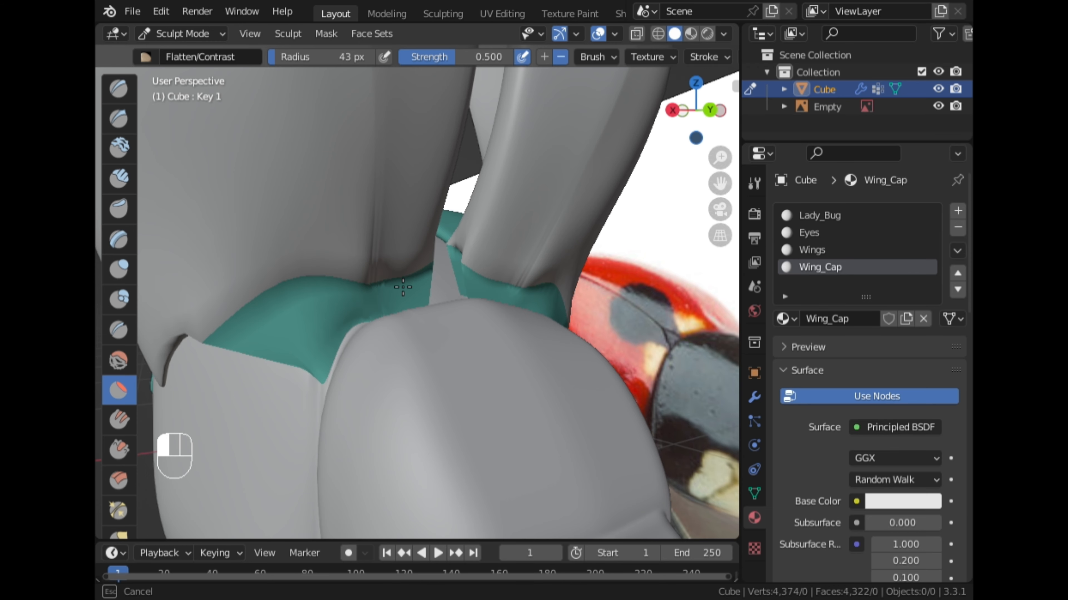
{"action": "left_click_drag", "start_coordinate": [402, 287], "coordinate": [397, 310]}
{"action": "middle_click_drag", "start_coordinate": [397, 310], "coordinate": [290, 307]}
{"action": "left_click", "coordinate": [178, 33]}
{"action": "left_click", "coordinate": [185, 53]}
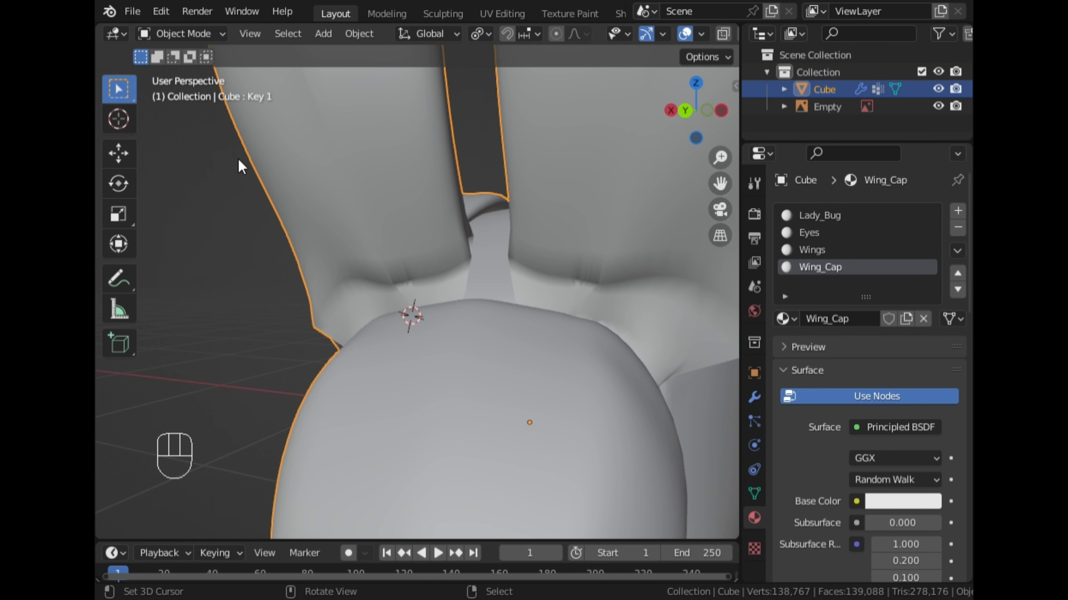
Fill the triangular gap between the cap's inner base corner and the central strip of the body.
{"action": "middle_click_drag", "start_coordinate": [238, 156], "coordinate": [425, 266]}
{"action": "scroll", "coordinate": [420, 335], "scroll_direction": "up", "scroll_amount": 5}
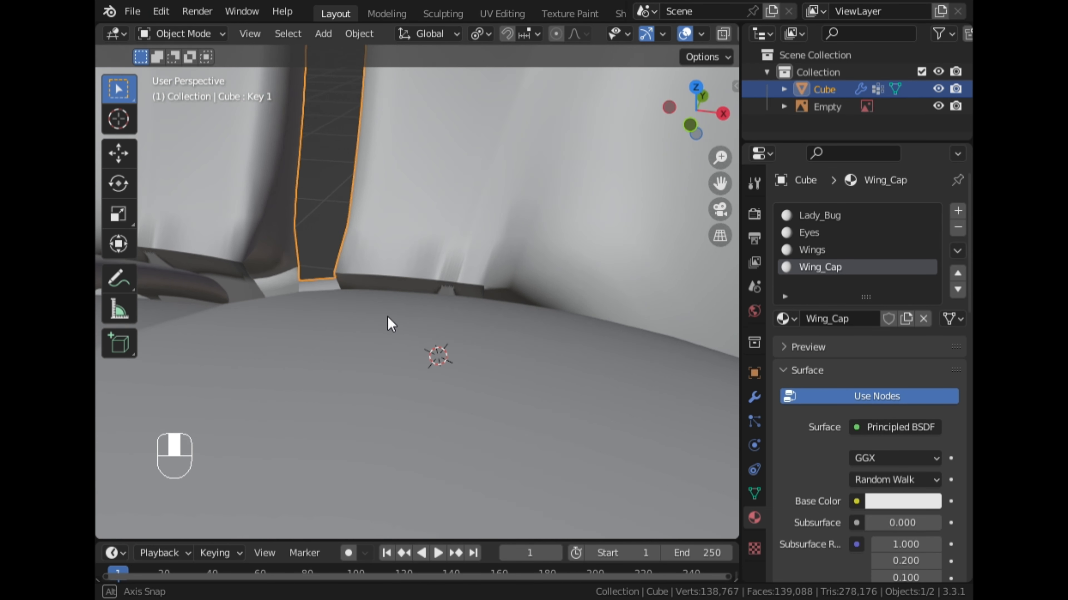
{"action": "scroll", "coordinate": [416, 328], "scroll_direction": "down", "scroll_amount": 2}
{"action": "key", "text": "Tab"}
{"action": "key", "text": "ctrl+Tab"}
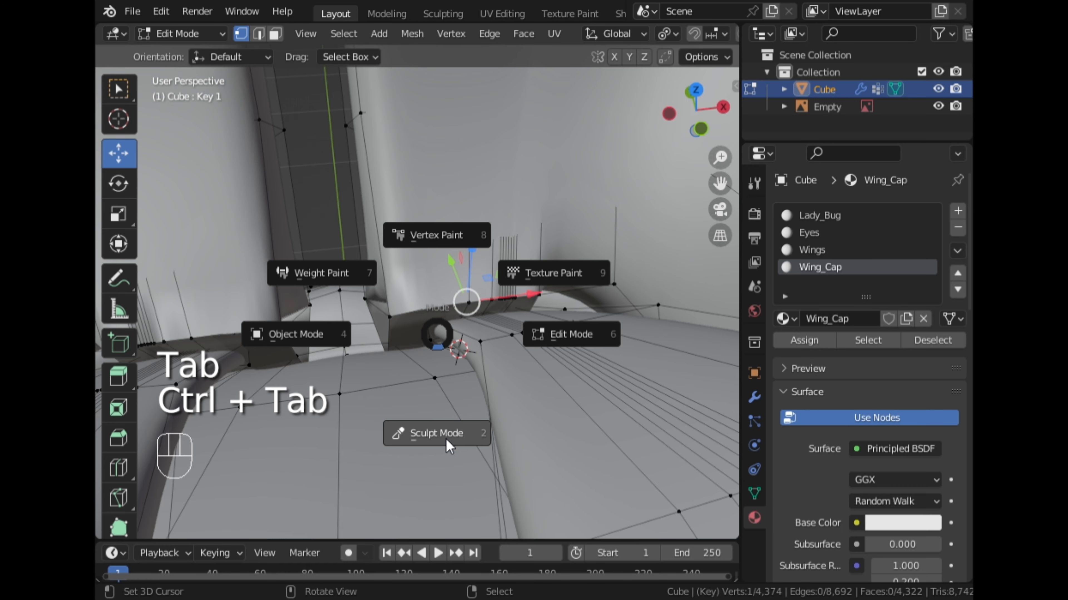
{"action": "left_click", "coordinate": [447, 440]}
{"action": "mouse_move", "coordinate": [428, 309]}
{"action": "middle_mouse_down"}
{"action": "mouse_move", "coordinate": [515, 306]}
{"action": "mouse_move", "coordinate": [551, 275]}
{"action": "middle_mouse_up"}
{"action": "key", "text": "Tab"}
{"action": "left_click", "coordinate": [479, 352], "text": "alt"}
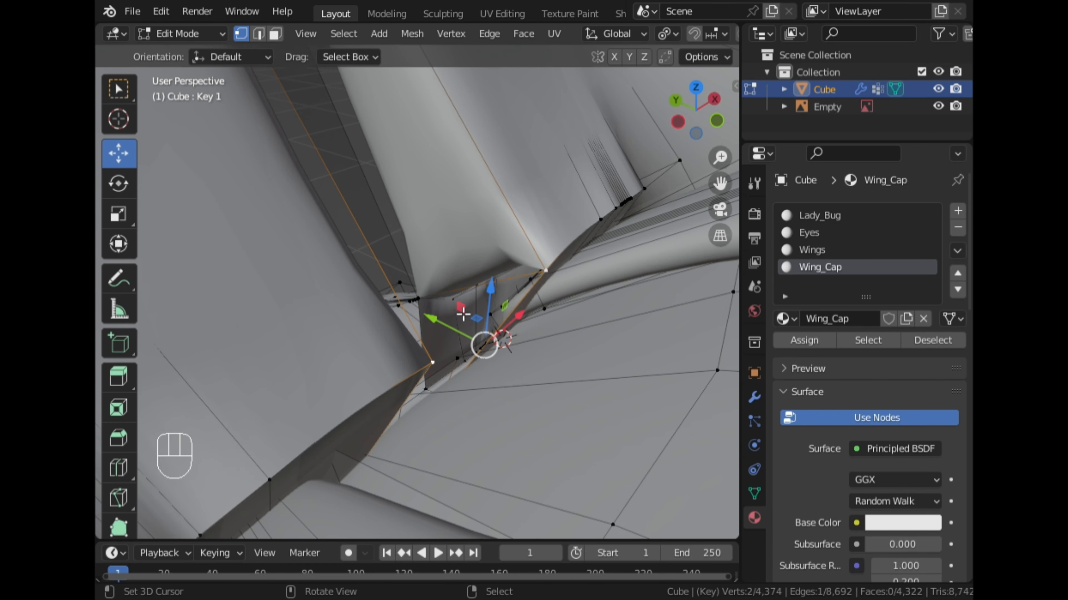
{"action": "middle_click_drag", "start_coordinate": [480, 352], "coordinate": [418, 356]}
{"action": "left_click", "coordinate": [452, 406], "text": "shift"}
{"action": "key", "text": "f"}
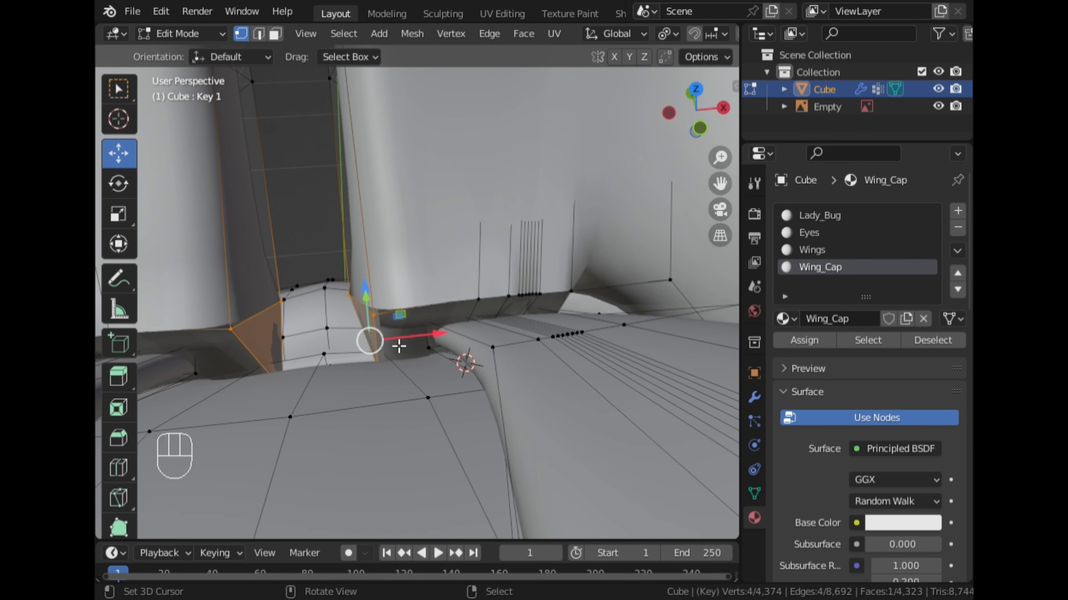
Reposition the cap's inner base corner vertex along the Y, X and Z axes to fit the rim.
{"action": "key", "text": "g"}
{"action": "key", "text": "y"}
{"action": "left_click", "coordinate": [405, 341]}
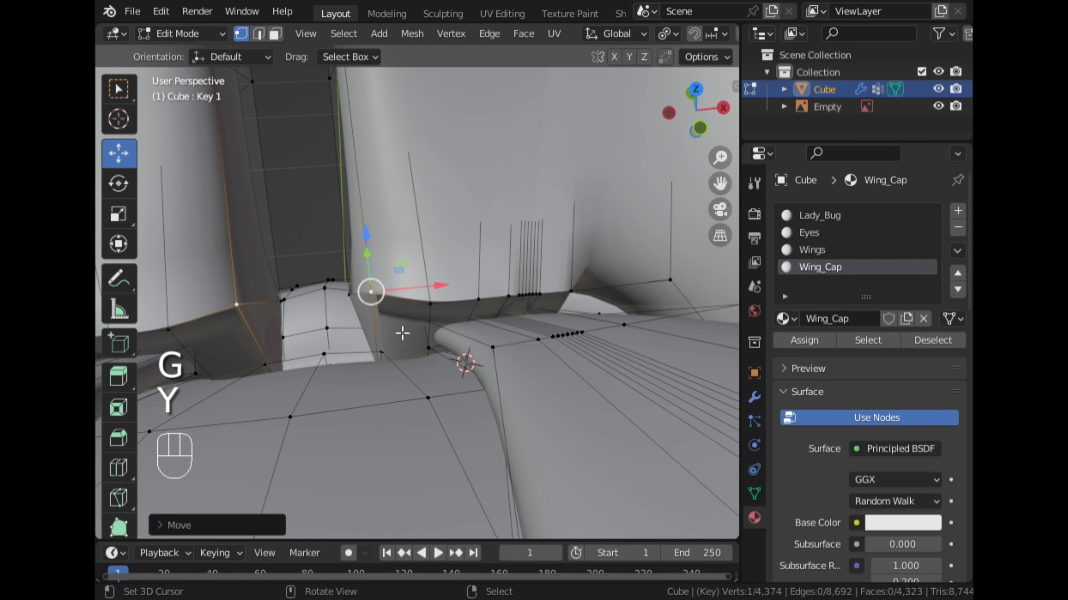
{"action": "key", "text": "g"}
{"action": "key", "text": "x"}
{"action": "left_click", "coordinate": [414, 339]}
{"action": "key", "text": "g"}
{"action": "key", "text": "z"}
{"action": "left_click", "coordinate": [419, 355]}
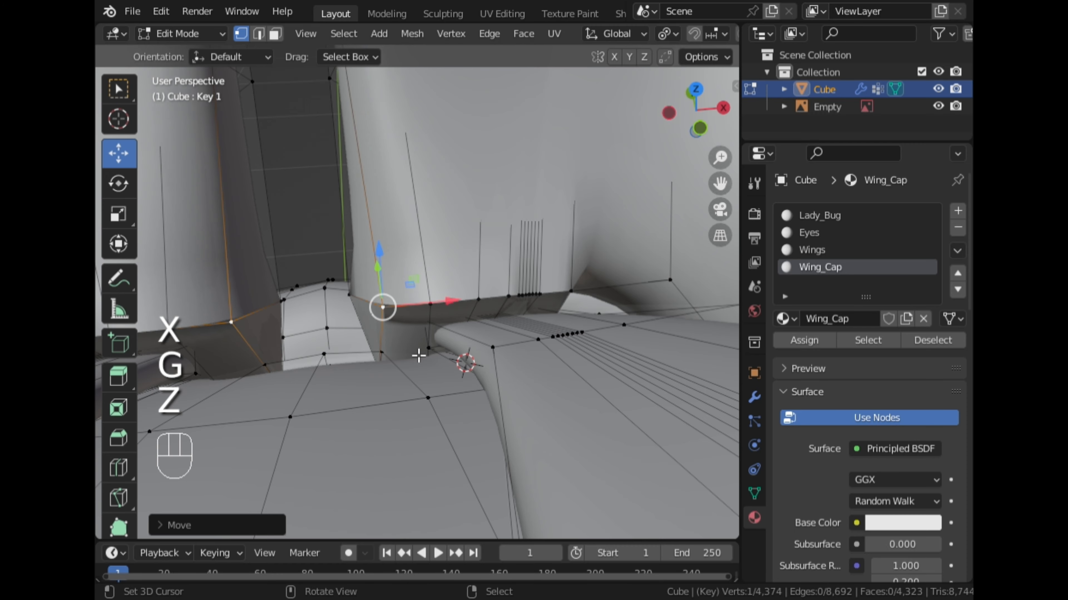
Flatten the creases on the cap's underside near the hinge in Sculpt Mode, raising the Flatten/Contrast strength to 0.853.
{"action": "key", "text": "Tab"}
{"action": "mouse_move", "coordinate": [420, 358]}
{"action": "middle_mouse_down"}
{"action": "mouse_move", "coordinate": [396, 357]}
{"action": "mouse_move", "coordinate": [512, 293]}
{"action": "middle_mouse_up"}
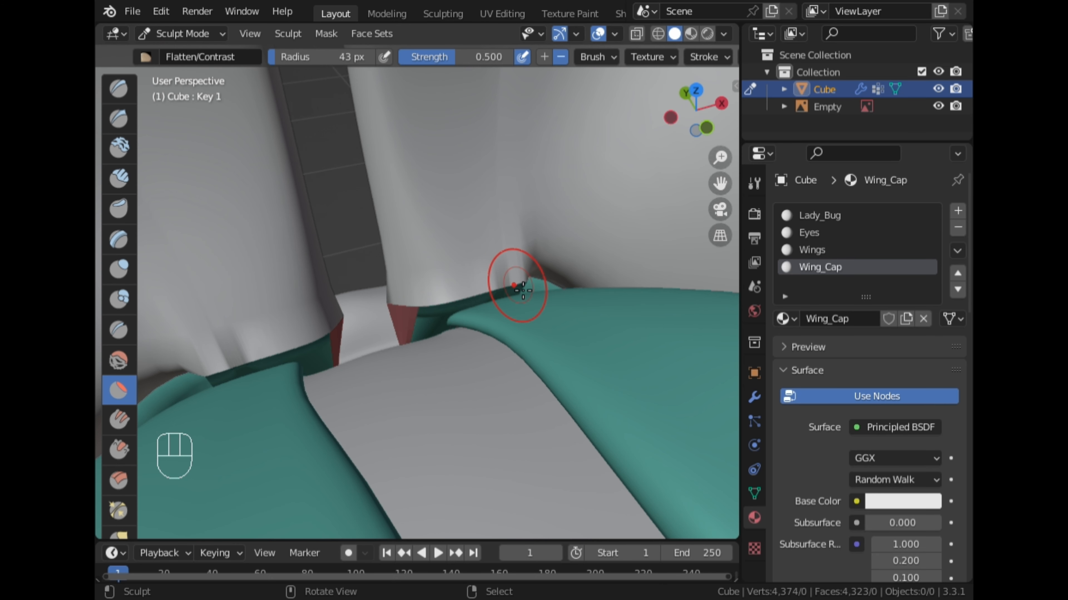
{"action": "left_click_drag", "start_coordinate": [523, 290], "coordinate": [491, 295]}
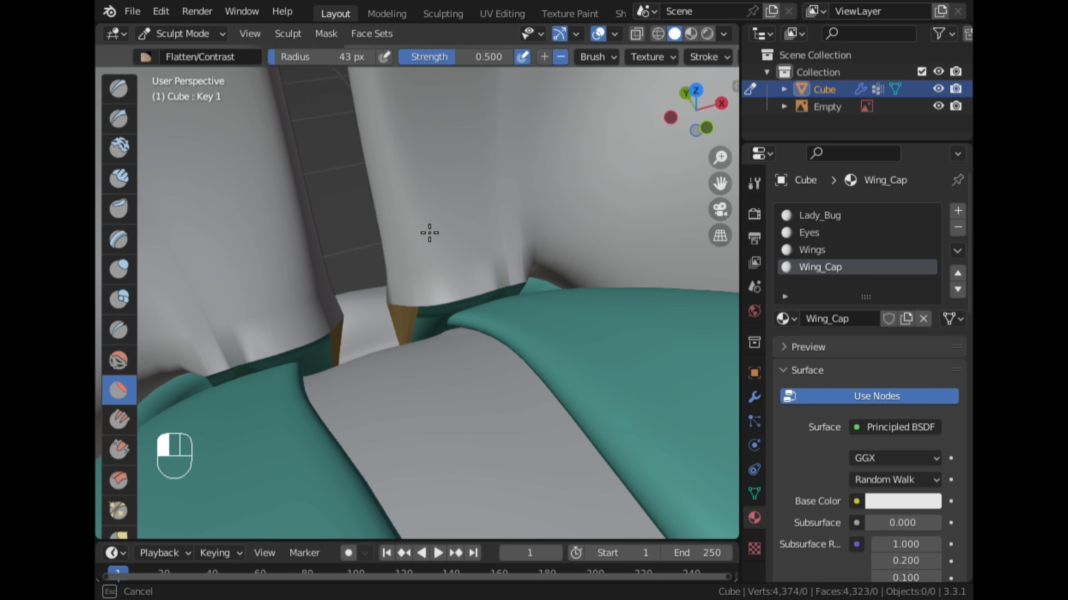
{"action": "mouse_move", "coordinate": [426, 227]}
{"action": "middle_mouse_down"}
{"action": "mouse_move", "coordinate": [405, 279]}
{"action": "mouse_move", "coordinate": [411, 231]}
{"action": "middle_mouse_up"}
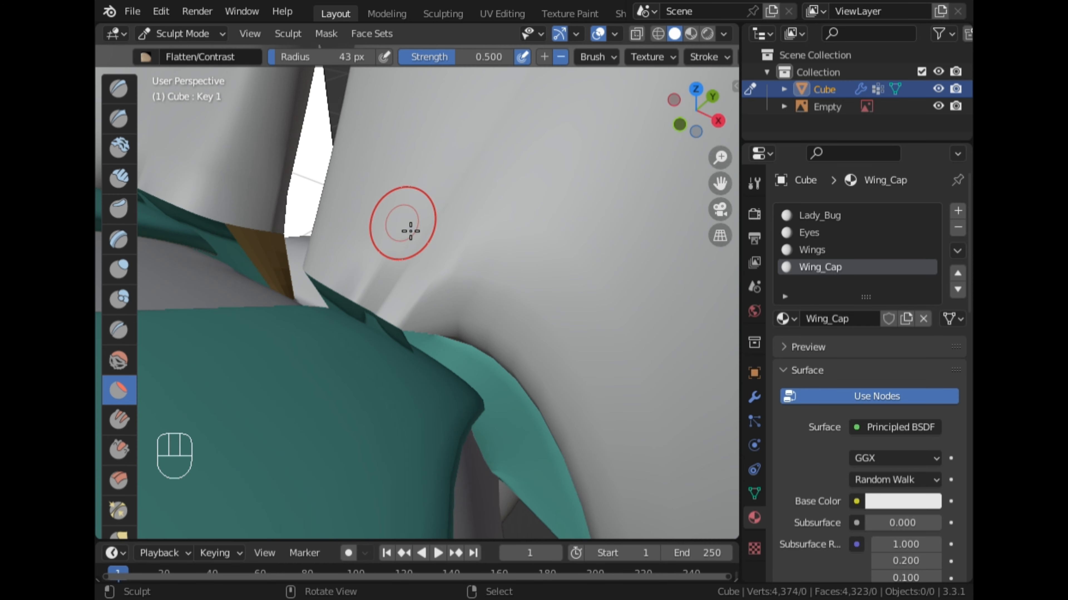
{"action": "left_click_drag", "start_coordinate": [475, 57], "coordinate": [497, 56]}
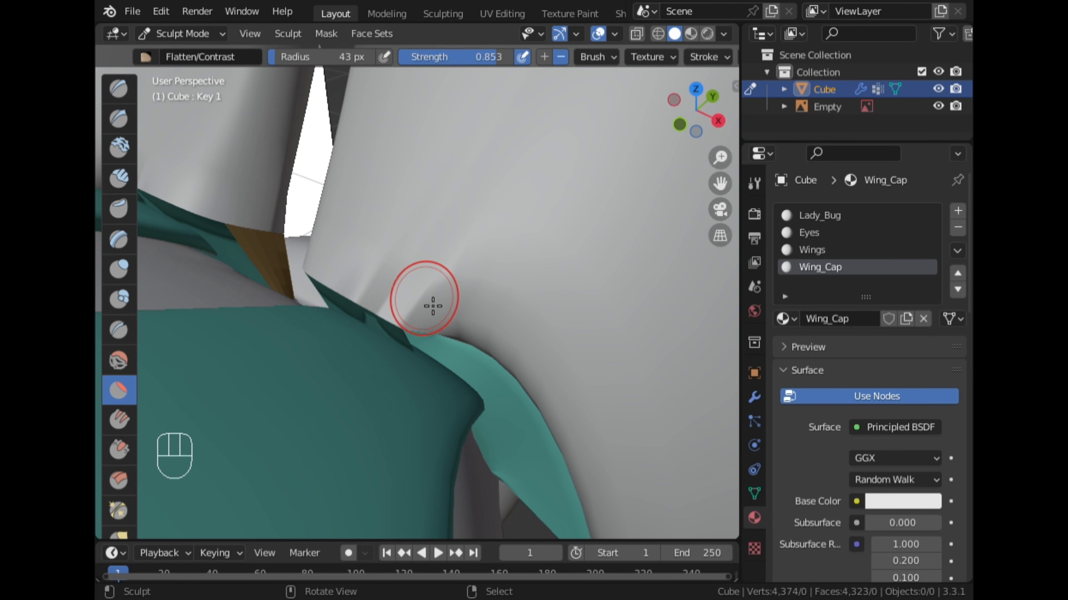
Return to Object Mode and set the Key 1 shape key's value to 0 to close the wing caps.
{"action": "scroll", "coordinate": [523, 339], "scroll_direction": "down", "scroll_amount": 9}
{"action": "mouse_move", "coordinate": [522, 341]}
{"action": "middle_mouse_down"}
{"action": "mouse_move", "coordinate": [331, 319]}
{"action": "mouse_move", "coordinate": [367, 261]}
{"action": "middle_mouse_up"}
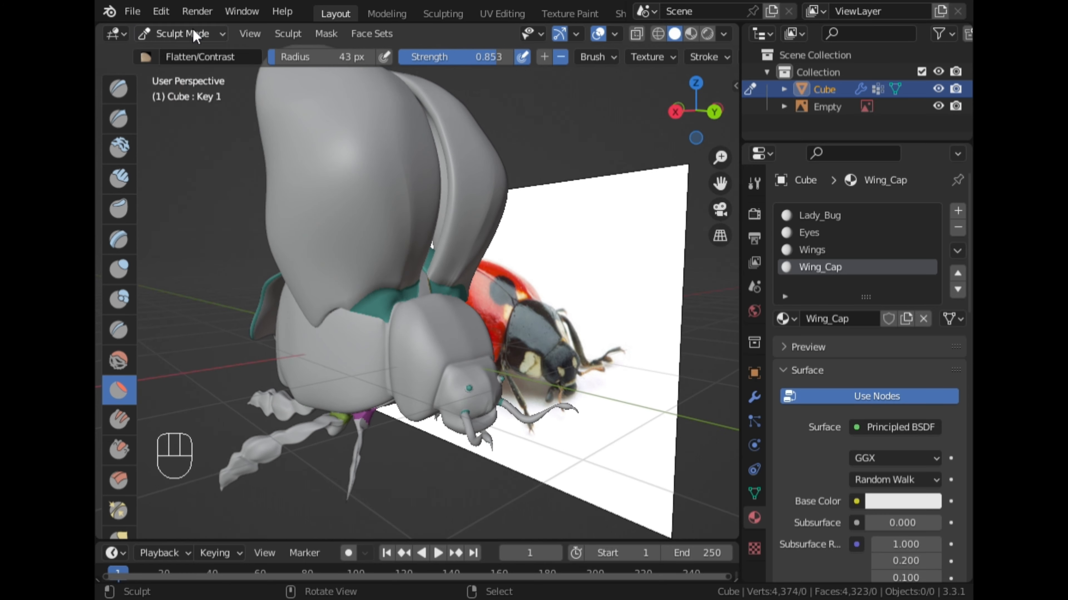
{"action": "left_click", "coordinate": [196, 36]}
{"action": "left_click", "coordinate": [189, 53]}
{"action": "scroll", "coordinate": [328, 227], "scroll_direction": "down", "scroll_amount": 3}
{"action": "mouse_move", "coordinate": [420, 296]}
{"action": "middle_mouse_down"}
{"action": "mouse_move", "coordinate": [369, 318]}
{"action": "mouse_move", "coordinate": [410, 314]}
{"action": "middle_mouse_up"}
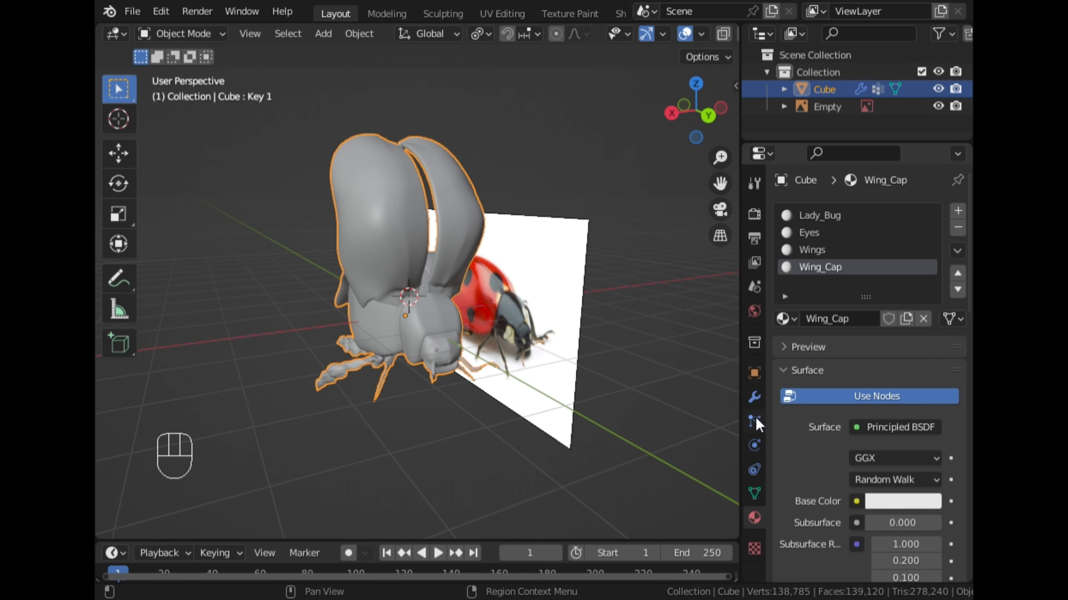
{"action": "left_click", "coordinate": [756, 490]}
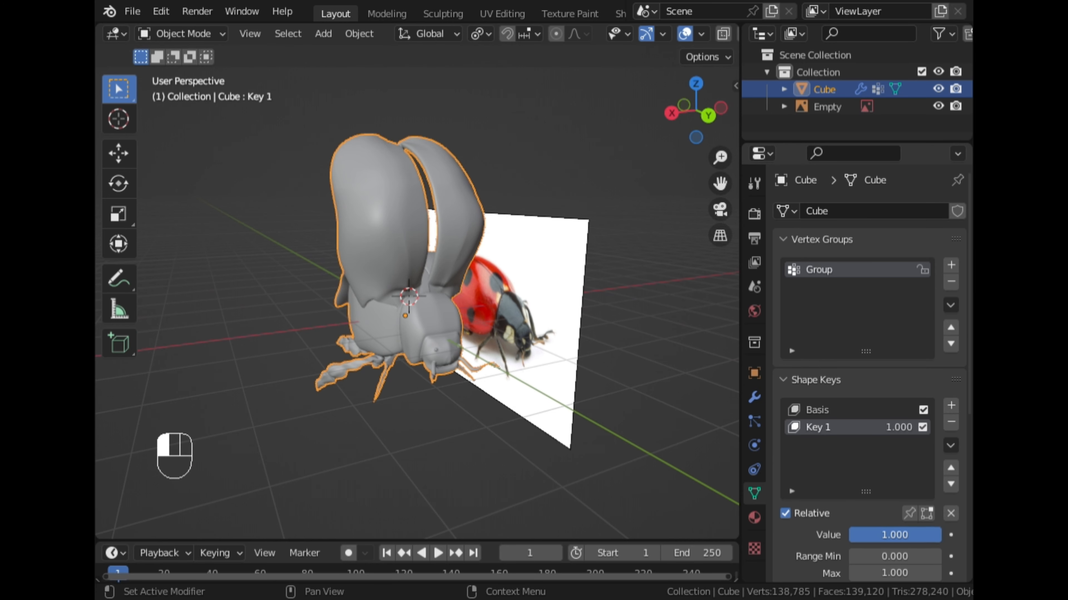
{"action": "left_click_drag", "start_coordinate": [940, 535], "coordinate": [850, 535]}
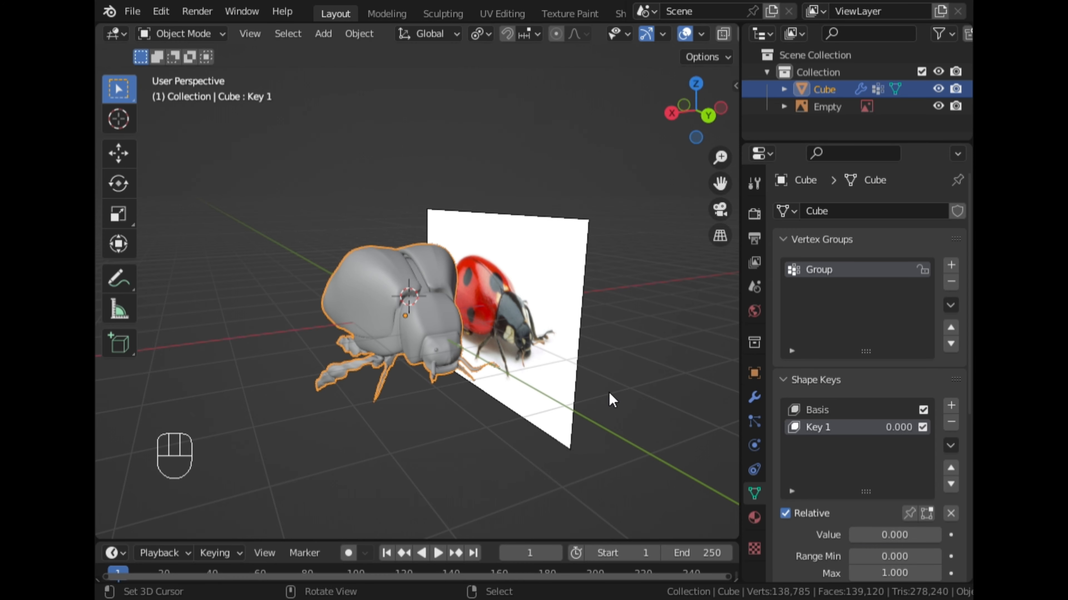
Inspect the closed wing caps and hinge up close with Key 1 at 0, and view the ladybug from the top.
{"action": "scroll", "coordinate": [455, 324], "scroll_direction": "up", "scroll_amount": 6}
{"action": "middle_click_drag", "start_coordinate": [417, 336], "coordinate": [510, 323]}
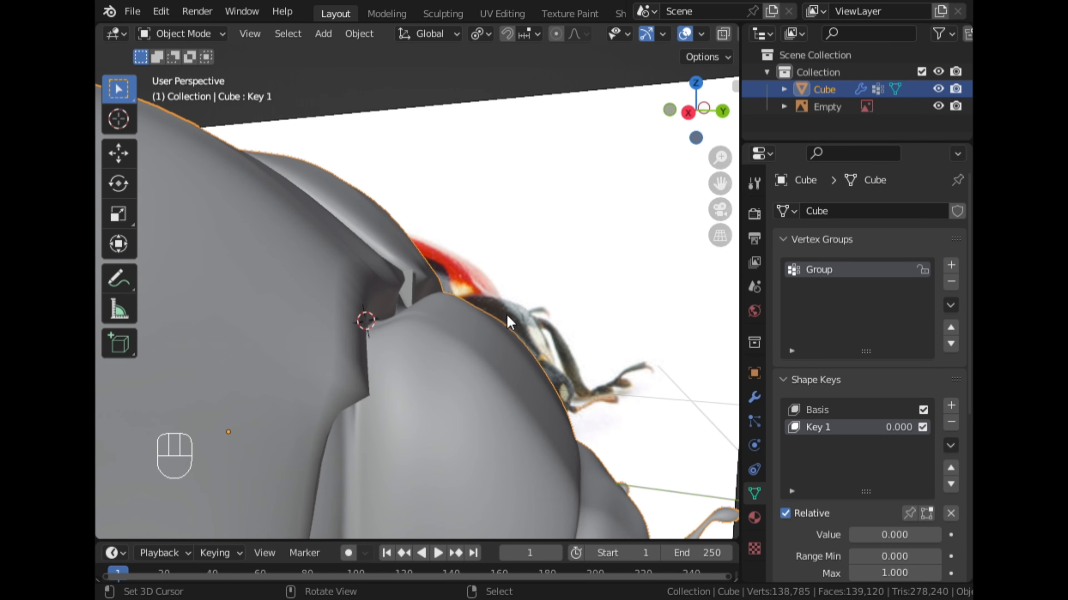
{"action": "scroll", "coordinate": [510, 323], "scroll_direction": "down", "scroll_amount": 2}
{"action": "mouse_move", "coordinate": [871, 539]}
{"action": "left_mouse_down"}
{"action": "mouse_move", "coordinate": [963, 539]}
{"action": "mouse_move", "coordinate": [850, 535]}
{"action": "left_mouse_up"}
{"action": "scroll", "coordinate": [381, 267], "scroll_direction": "down", "scroll_amount": 3}
{"action": "middle_click_drag", "start_coordinate": [381, 267], "coordinate": [535, 330]}
{"action": "left_click", "coordinate": [700, 103]}
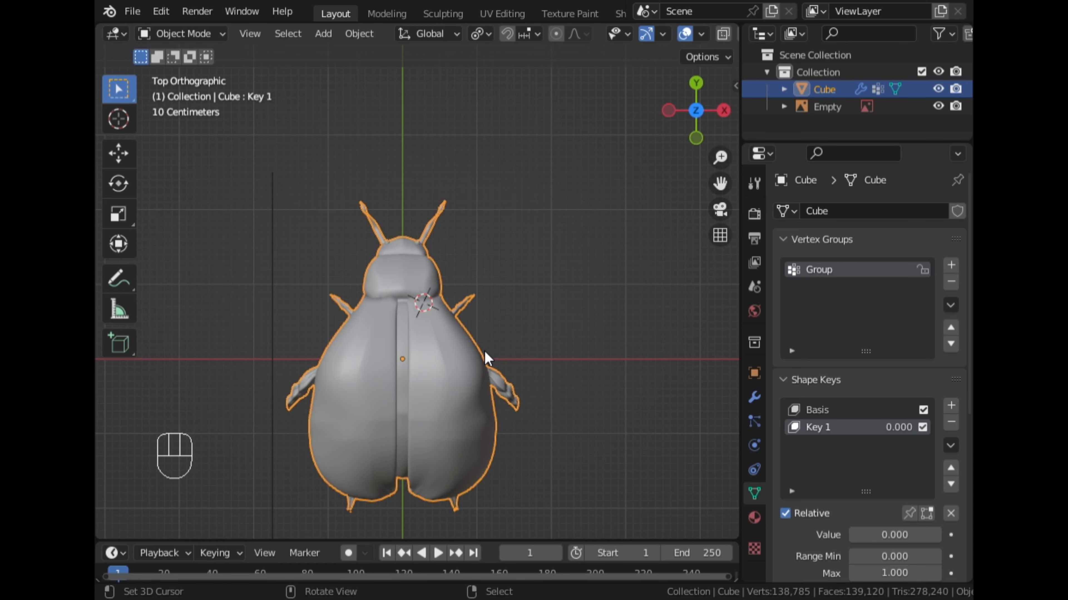
Enable shape key display in Edit Mode for the ladybug mesh and set Key 1's value to 0.
{"action": "key", "text": "Tab"}
{"action": "scroll", "coordinate": [460, 333], "scroll_direction": "up", "scroll_amount": 4}
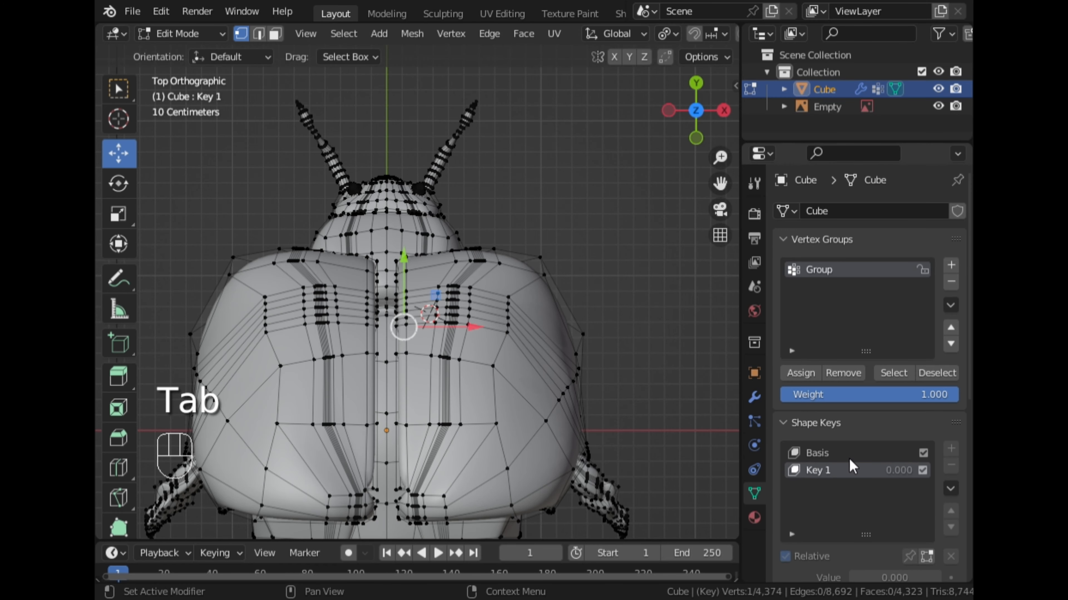
{"action": "scroll", "coordinate": [851, 465], "scroll_direction": "down", "scroll_amount": 5}
{"action": "key", "text": "Tab"}
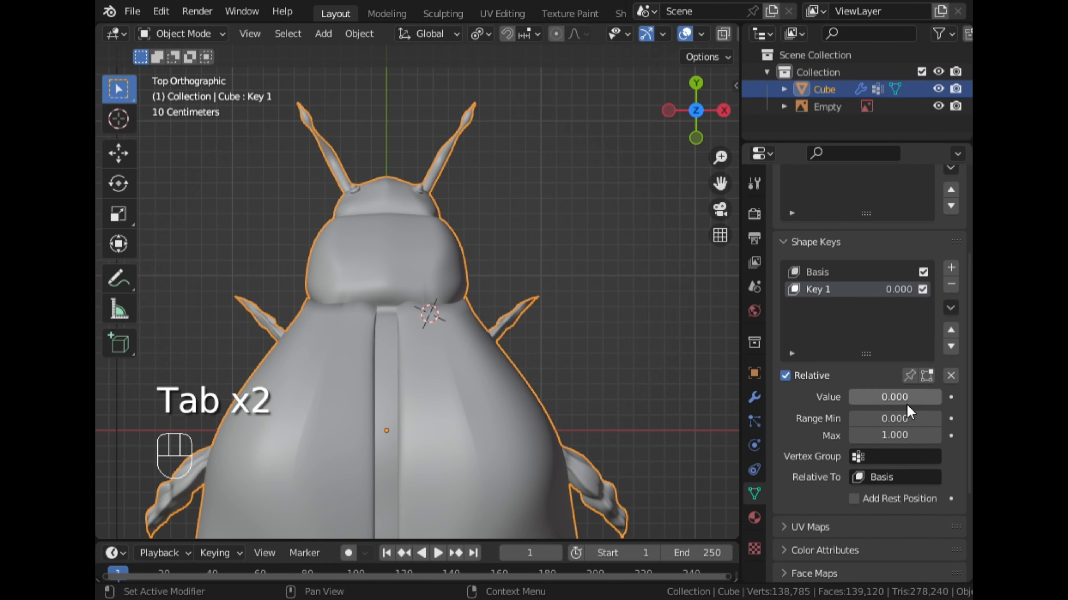
{"action": "left_click_drag", "start_coordinate": [880, 397], "coordinate": [946, 403]}
{"action": "key", "text": "Tab"}
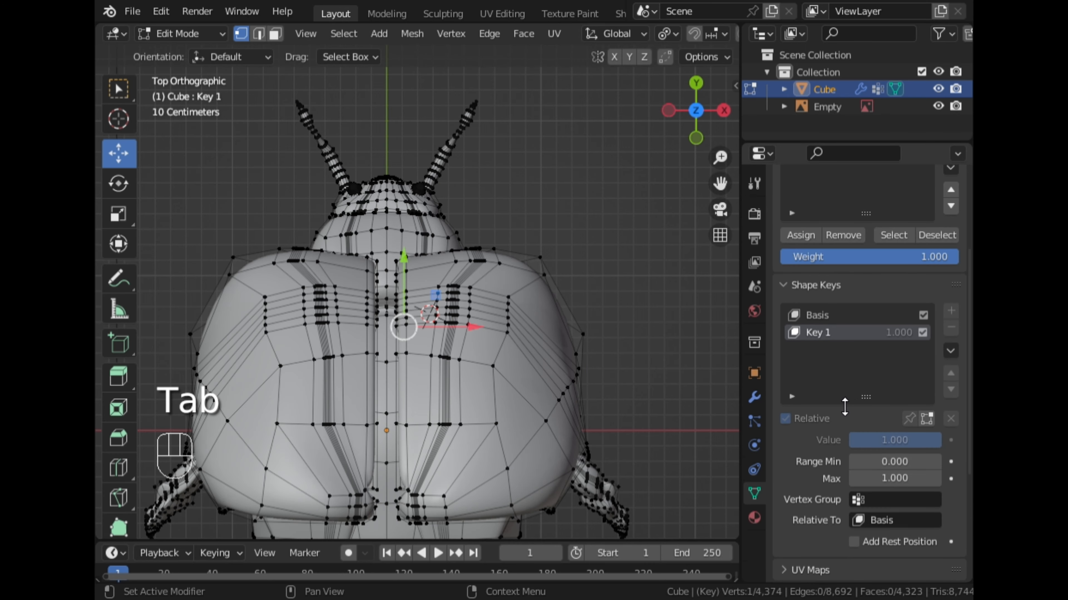
{"action": "left_click", "coordinate": [925, 421]}
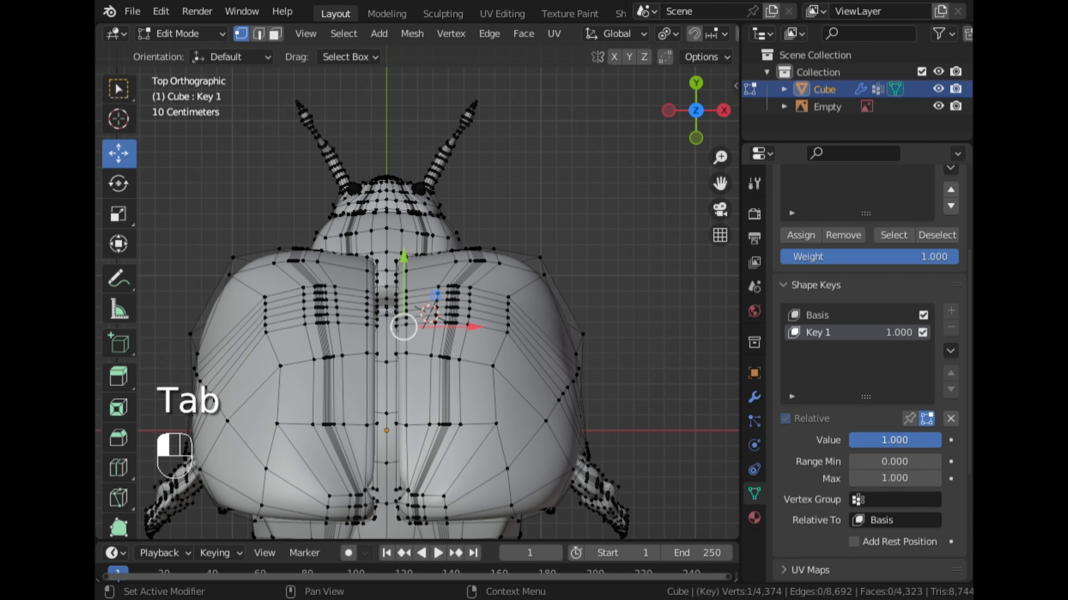
{"action": "left_click_drag", "start_coordinate": [920, 440], "coordinate": [850, 440]}
{"action": "scroll", "coordinate": [528, 362], "scroll_direction": "down", "scroll_amount": 4}
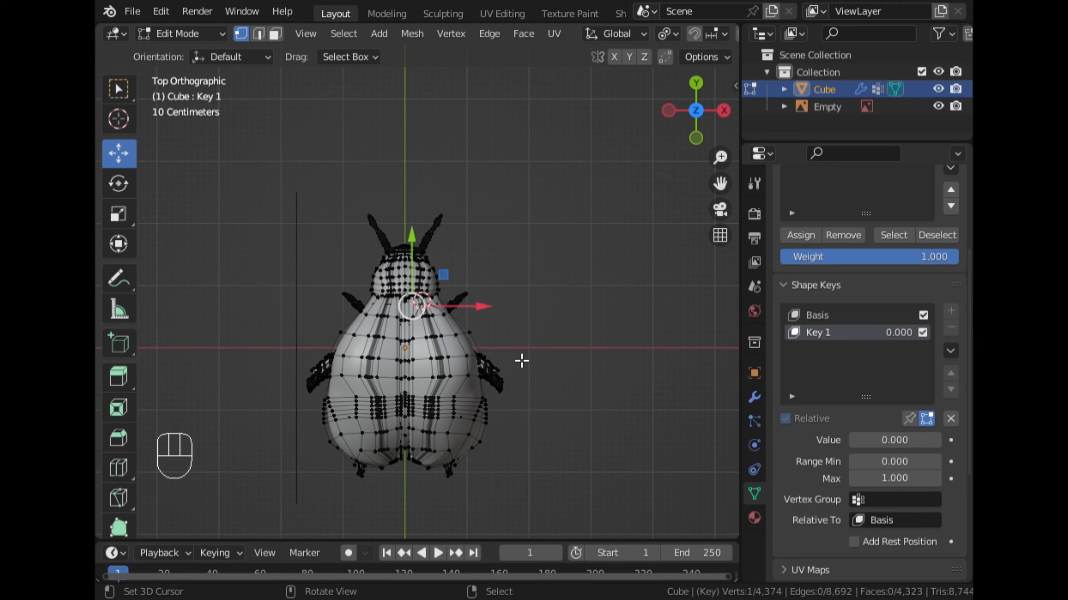
Select the wing caps' inner edge loop along the central gap in top view.
{"action": "scroll", "coordinate": [500, 358], "scroll_direction": "up", "scroll_amount": 7}
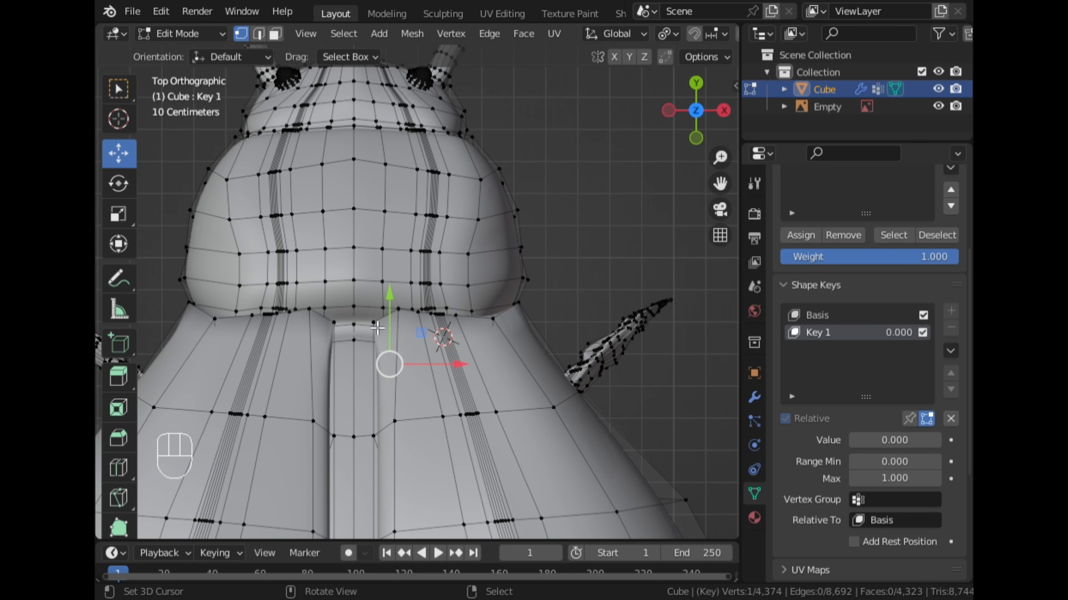
{"action": "middle_click_drag", "start_coordinate": [377, 328], "coordinate": [540, 268]}
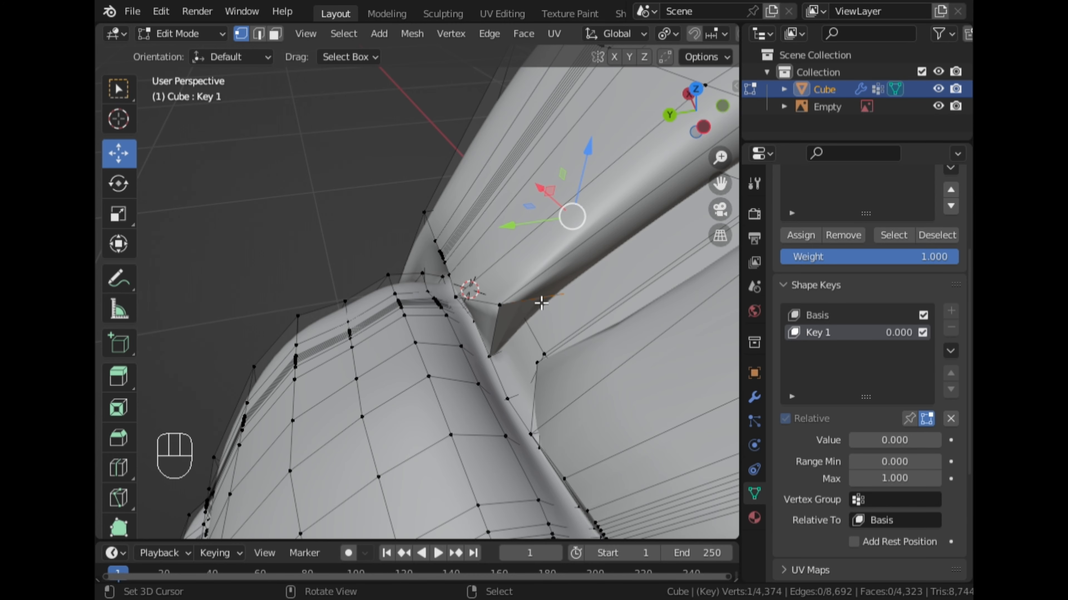
{"action": "middle_click_drag", "start_coordinate": [536, 311], "coordinate": [622, 277]}
{"action": "scroll", "coordinate": [622, 277], "scroll_direction": "down", "scroll_amount": 5}
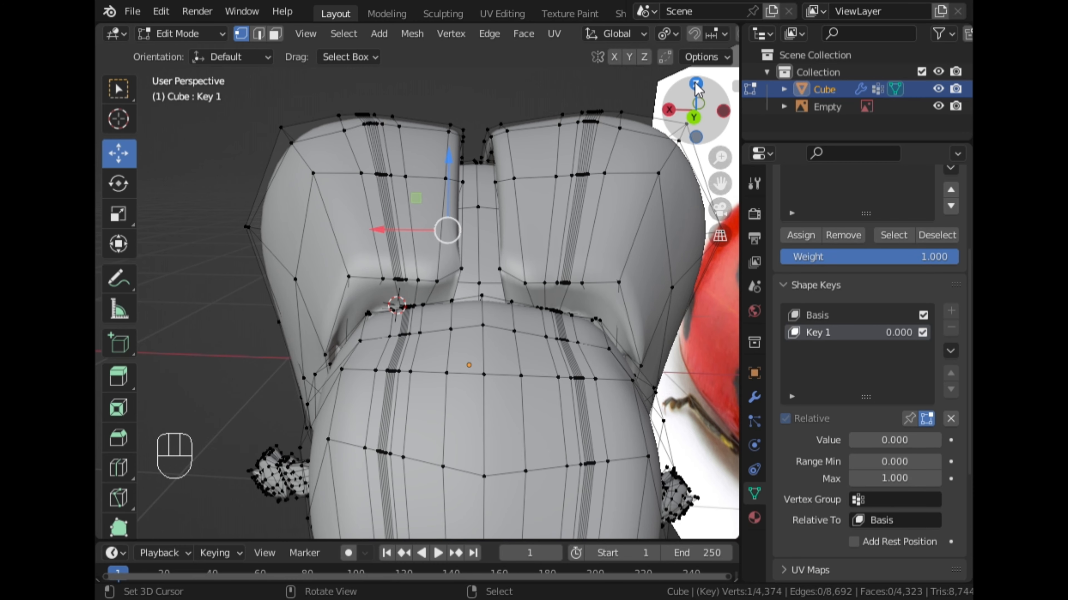
{"action": "left_click", "coordinate": [692, 85]}
{"action": "left_click_drag", "start_coordinate": [722, 197], "coordinate": [764, 54]}
{"action": "left_click_drag", "start_coordinate": [447, 174], "coordinate": [449, 173]}
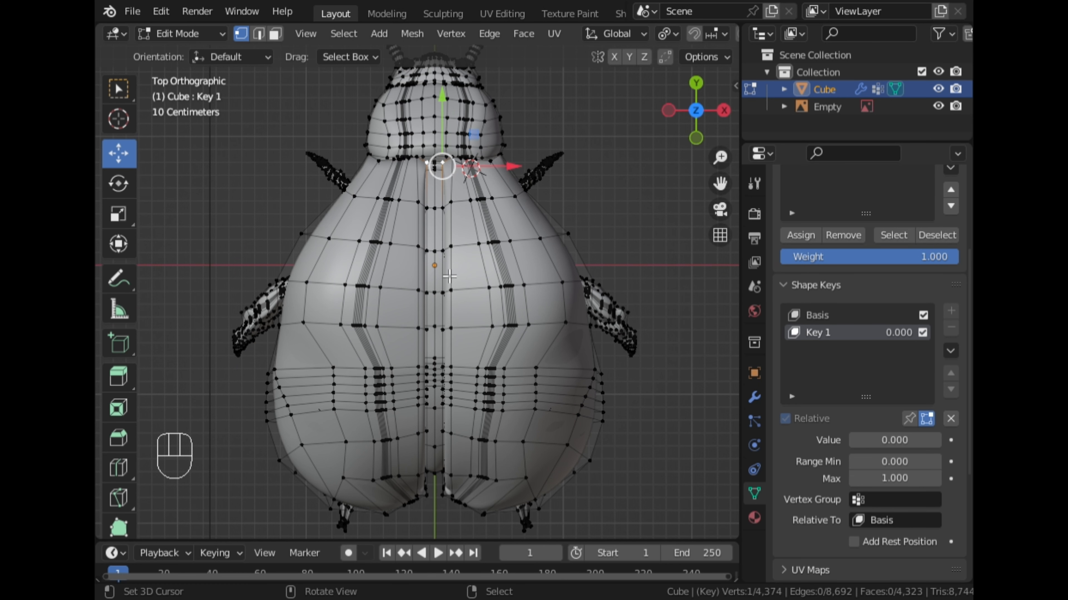
{"action": "key", "text": "alt"}
{"action": "left_click", "coordinate": [448, 219], "text": "alt"}
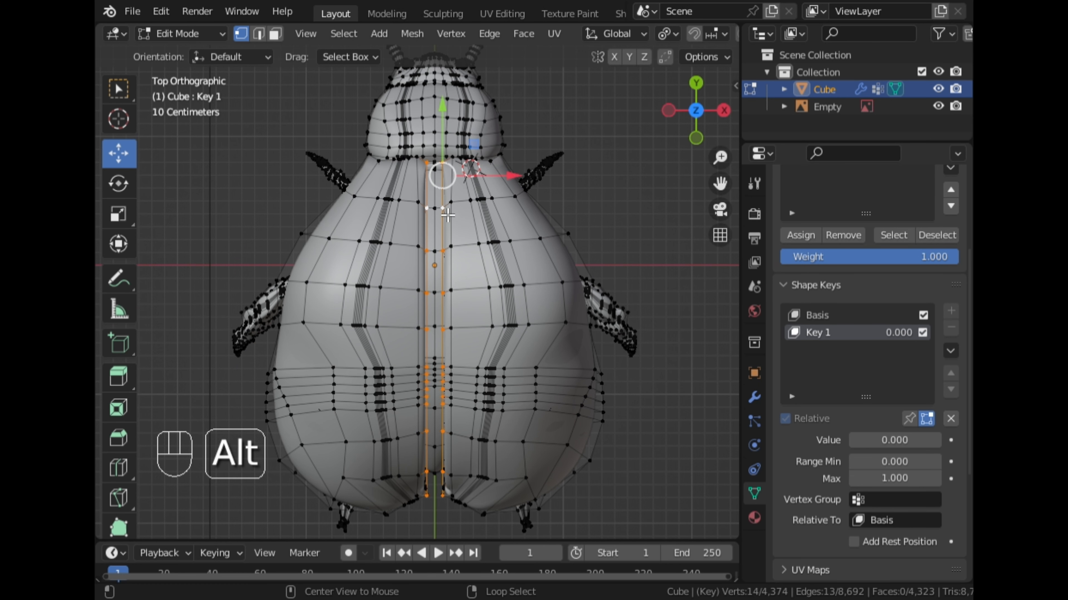
Turn on proportional editing and try to move the selected edge loop along the X axis.
{"action": "key", "text": "g"}
{"action": "key", "text": "x"}
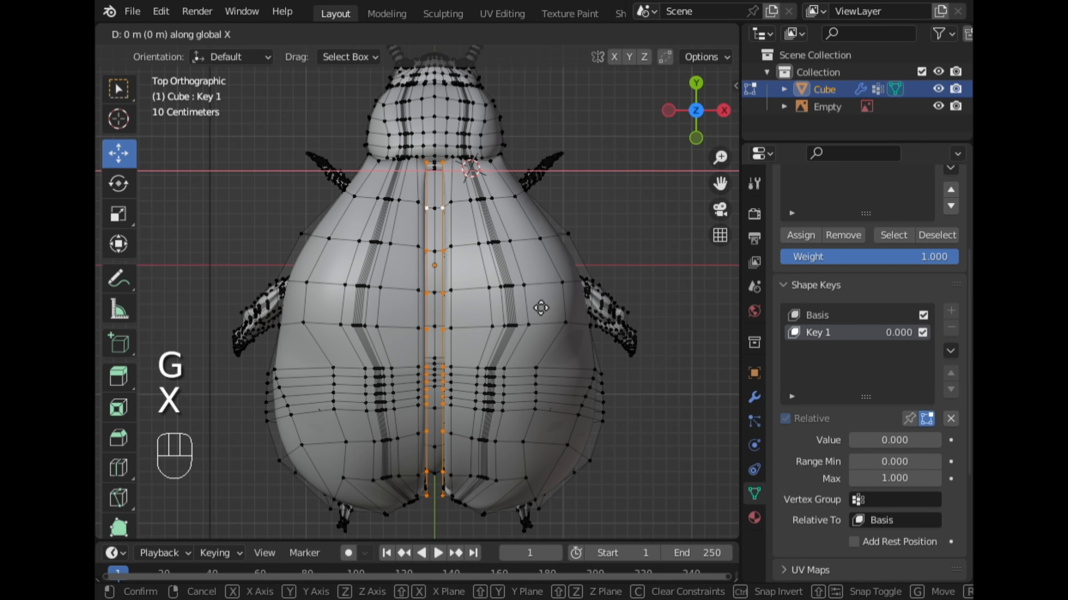
{"action": "left_click", "coordinate": [541, 307]}
{"action": "key", "text": "o"}
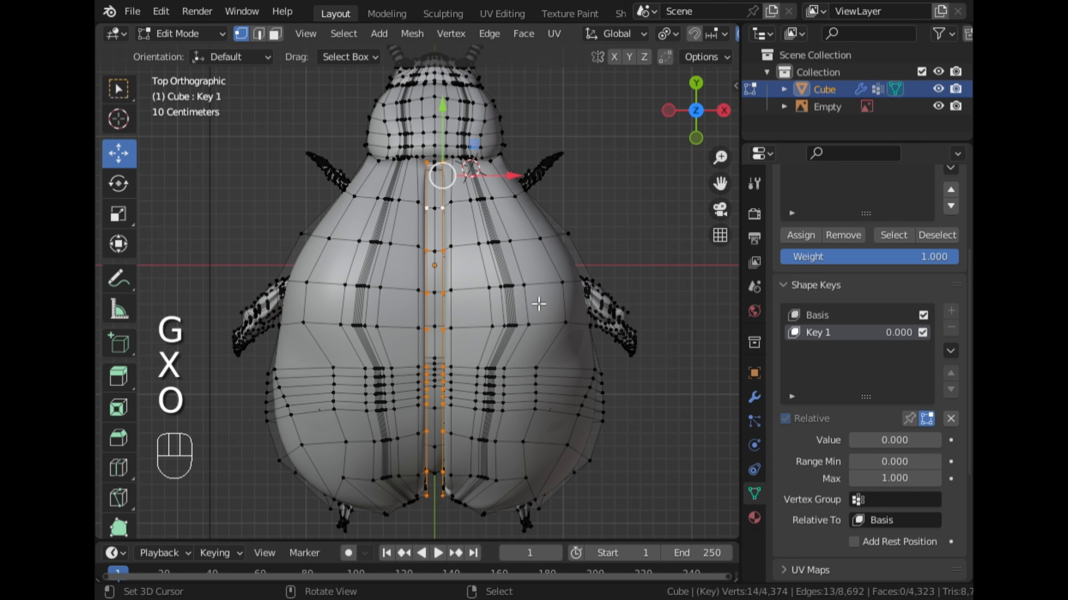
{"action": "key", "text": "g"}
{"action": "key", "text": "x"}
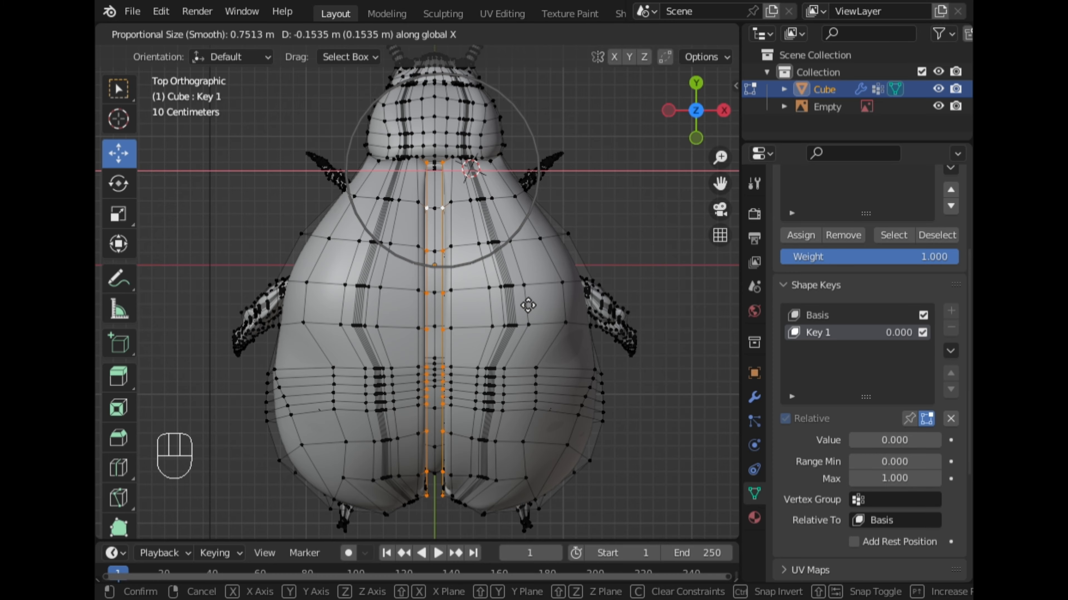
{"action": "right_click", "coordinate": [575, 305]}
Extend the selection with Pick Shortest Path over the caps' inner side faces down to the base corners.
{"action": "scroll", "coordinate": [567, 302], "scroll_direction": "down", "scroll_amount": 3}
{"action": "middle_click_drag", "start_coordinate": [490, 345], "coordinate": [549, 290]}
{"action": "scroll", "coordinate": [474, 224], "scroll_direction": "up", "scroll_amount": 6}
{"action": "right_click", "coordinate": [595, 351], "text": "shift"}
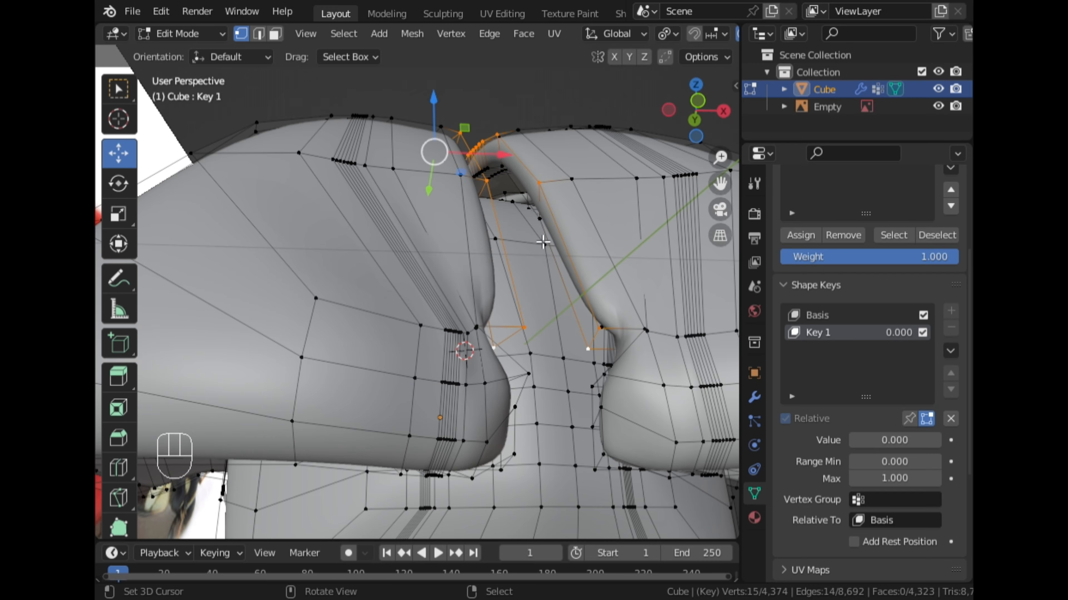
{"action": "middle_click_drag", "start_coordinate": [544, 241], "coordinate": [572, 322]}
{"action": "right_click", "coordinate": [526, 281], "text": "ctrl"}
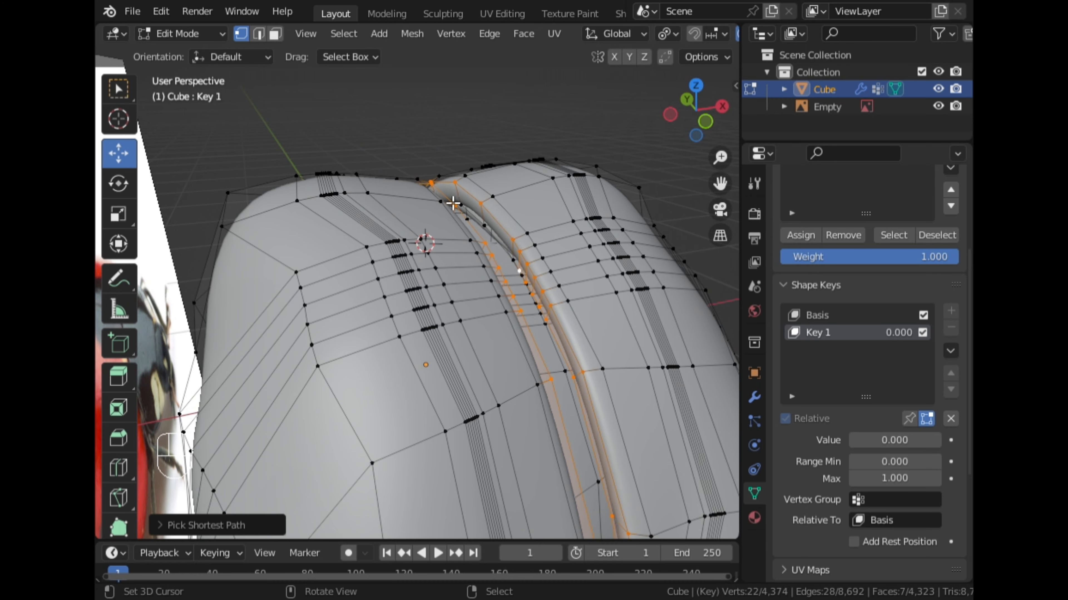
{"action": "middle_click_drag", "start_coordinate": [521, 269], "coordinate": [438, 241]}
{"action": "scroll", "coordinate": [498, 265], "scroll_direction": "up", "scroll_amount": 4}
{"action": "scroll", "coordinate": [438, 241], "scroll_direction": "down", "scroll_amount": 5}
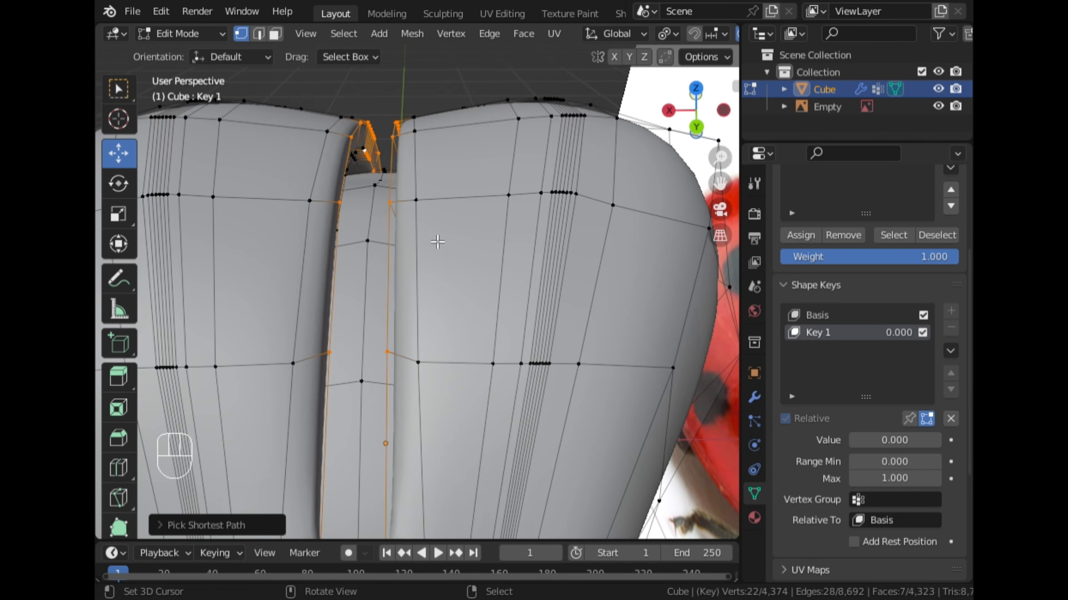
{"action": "middle_click_drag", "start_coordinate": [414, 297], "coordinate": [335, 315]}
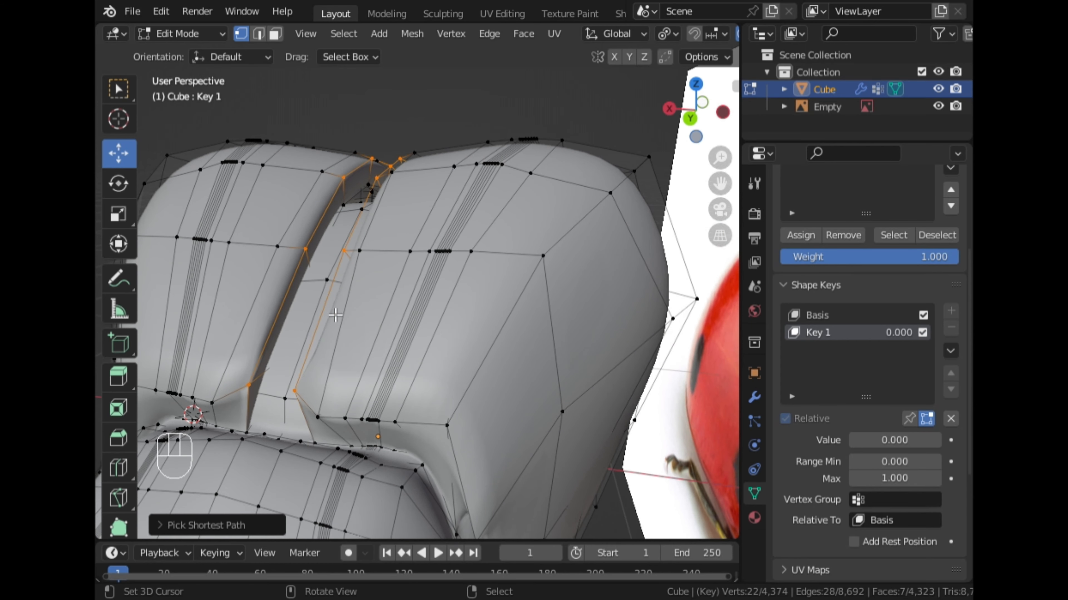
{"action": "right_click", "coordinate": [251, 434], "text": "ctrl"}
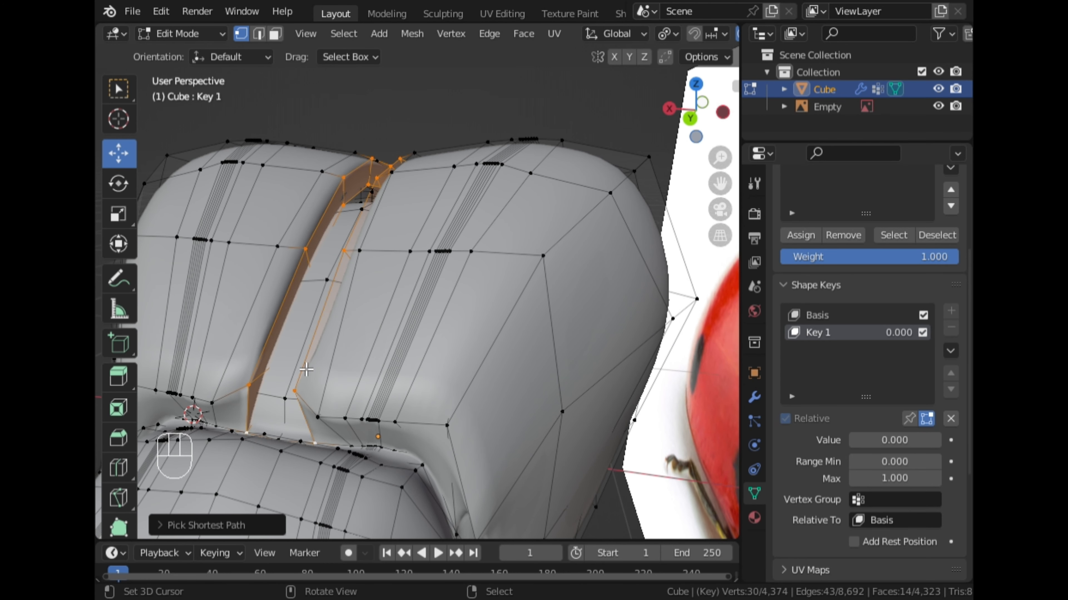
Try to move the selected inner cap faces, first with Key 1 at 0 and again along X with it at 1.
{"action": "key", "text": "g"}
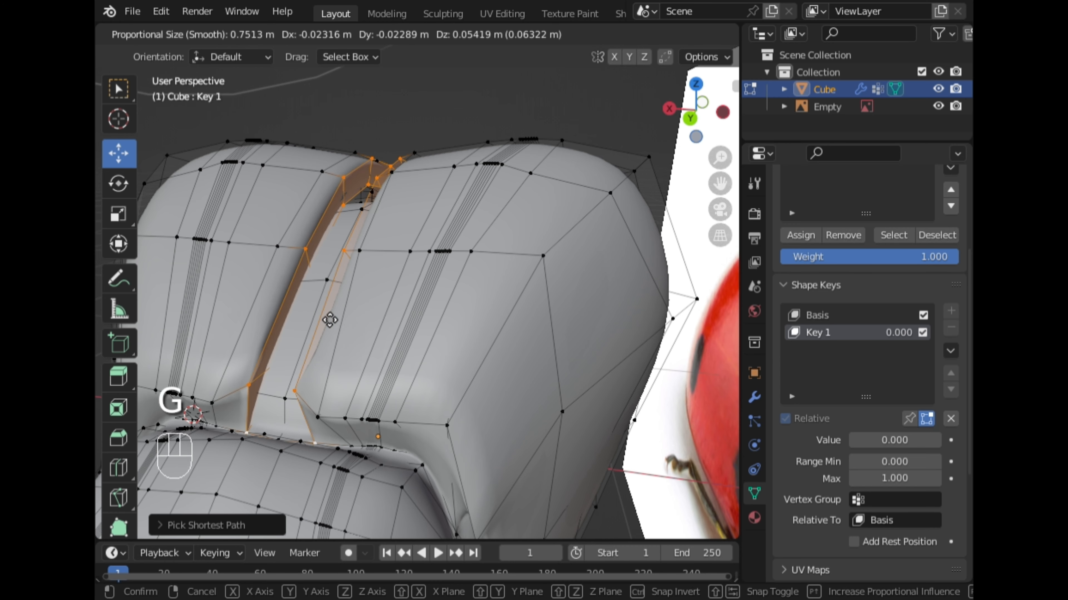
{"action": "left_click", "coordinate": [328, 289]}
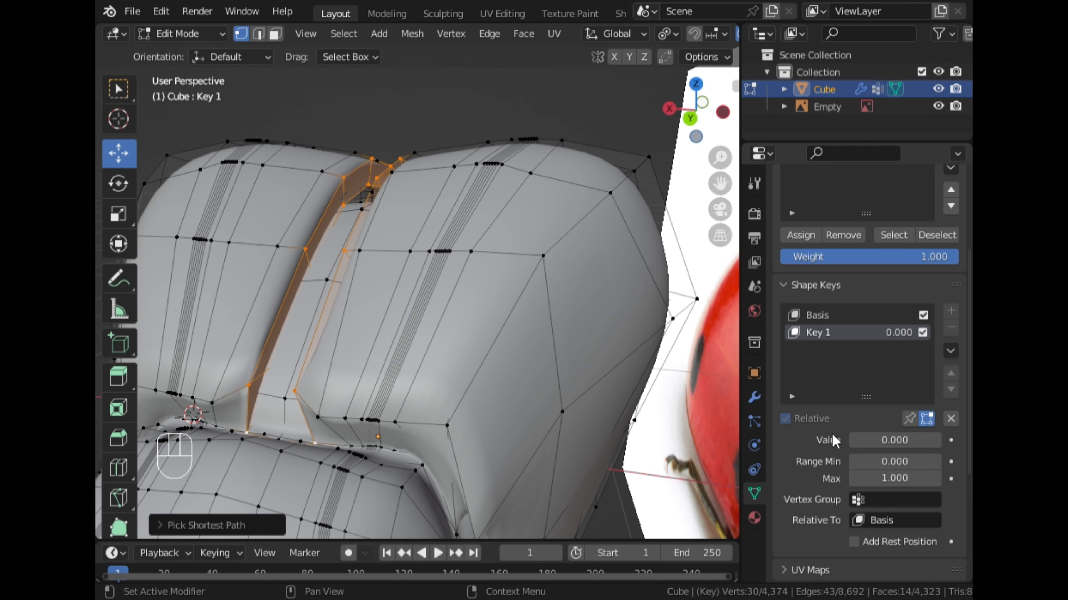
{"action": "left_click_drag", "start_coordinate": [855, 439], "coordinate": [920, 440]}
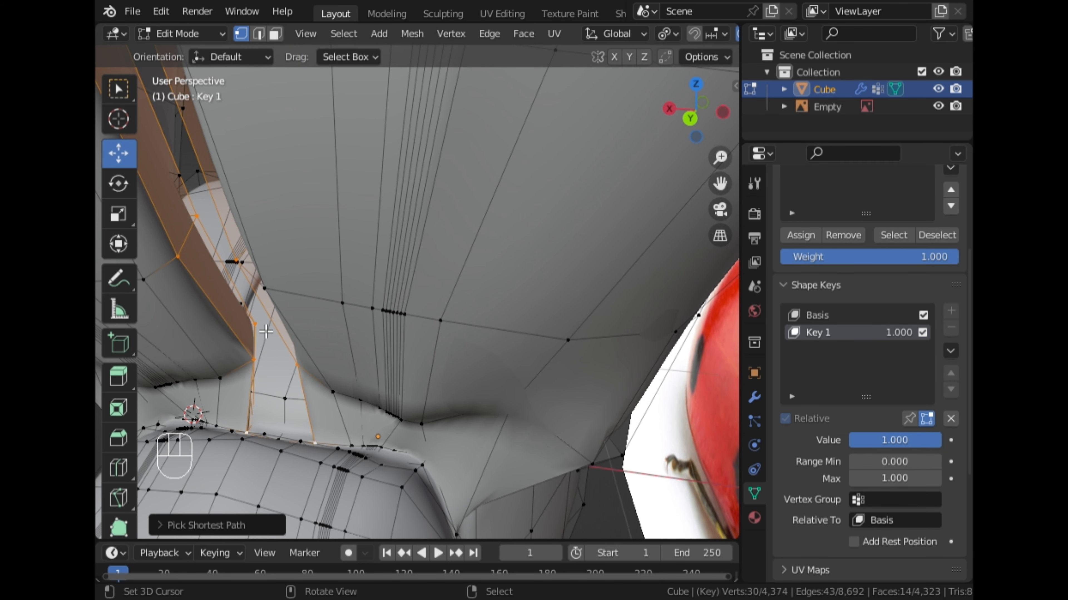
{"action": "scroll", "coordinate": [265, 332], "scroll_direction": "down", "scroll_amount": 5}
{"action": "middle_click_drag", "start_coordinate": [279, 319], "coordinate": [321, 303]}
{"action": "key", "text": "g"}
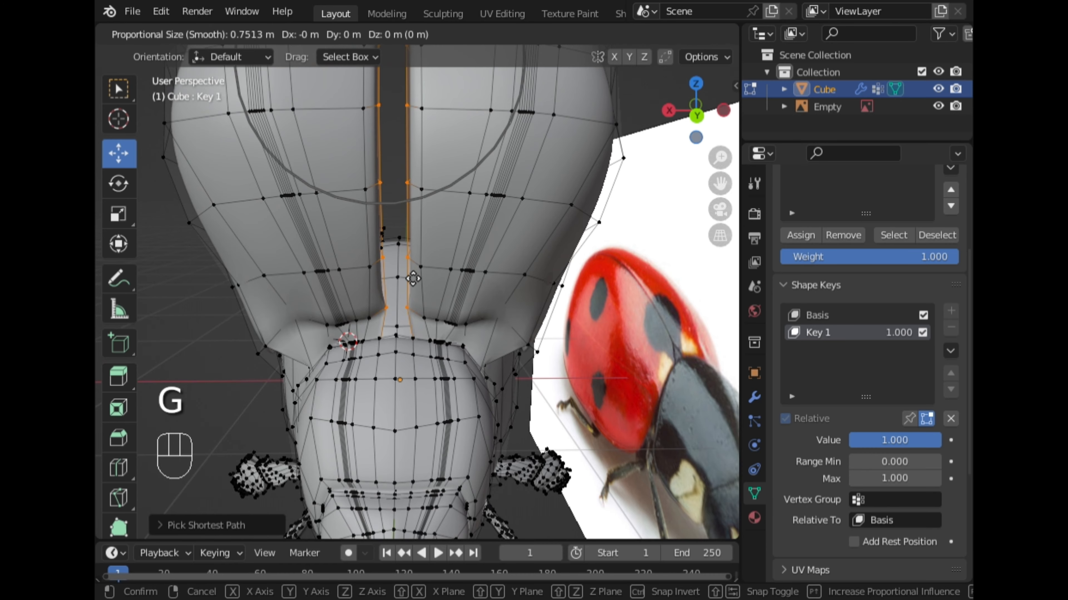
{"action": "key", "text": "x"}
{"action": "right_click", "coordinate": [417, 276]}
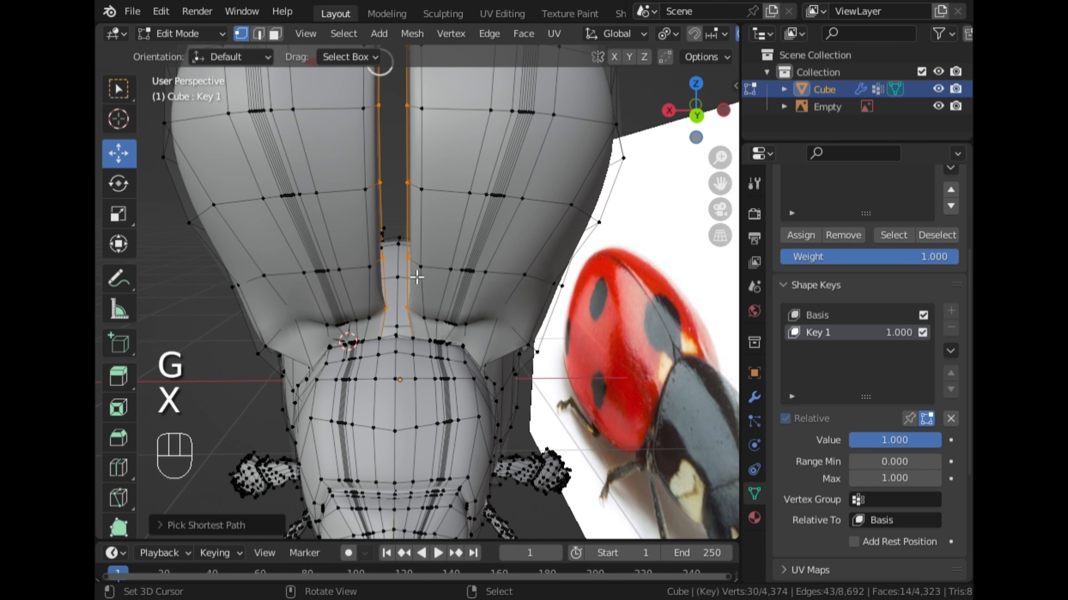
Delete the Key 1 shape key and move the selected inner cap faces along X to narrow the central gap.
{"action": "key", "text": "Tab"}
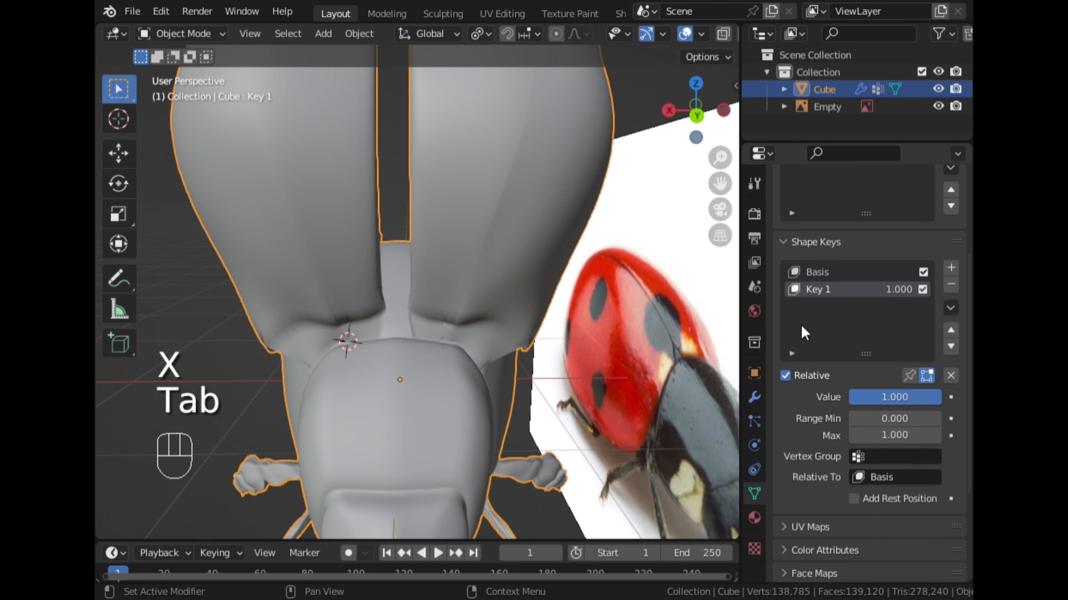
{"action": "left_click", "coordinate": [951, 286]}
{"action": "key", "text": "Tab"}
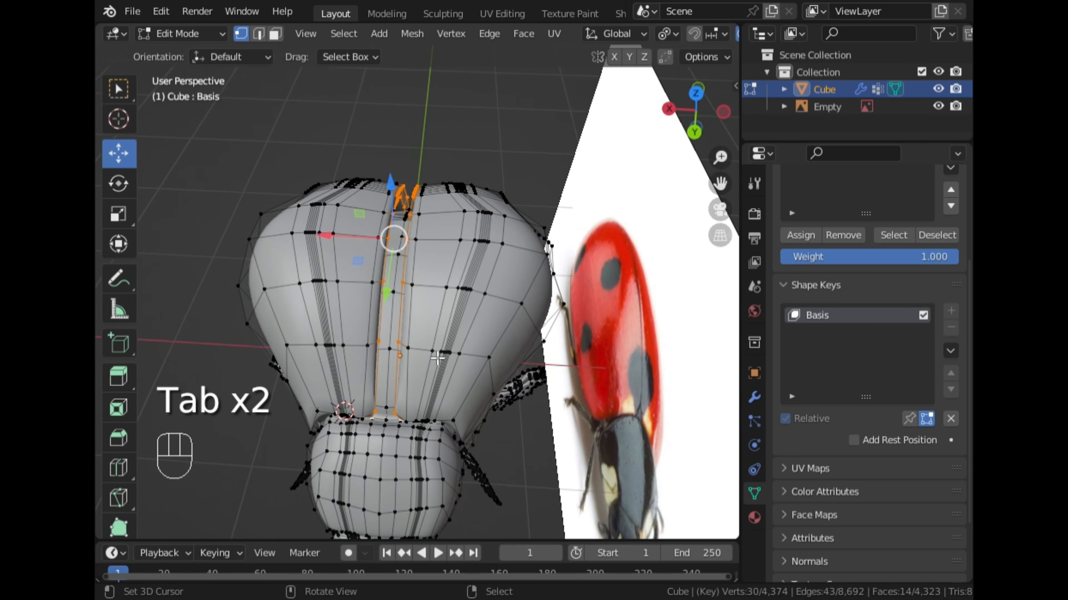
{"action": "scroll", "coordinate": [433, 336], "scroll_direction": "up", "scroll_amount": 2}
{"action": "key", "text": "g"}
{"action": "key", "text": "x"}
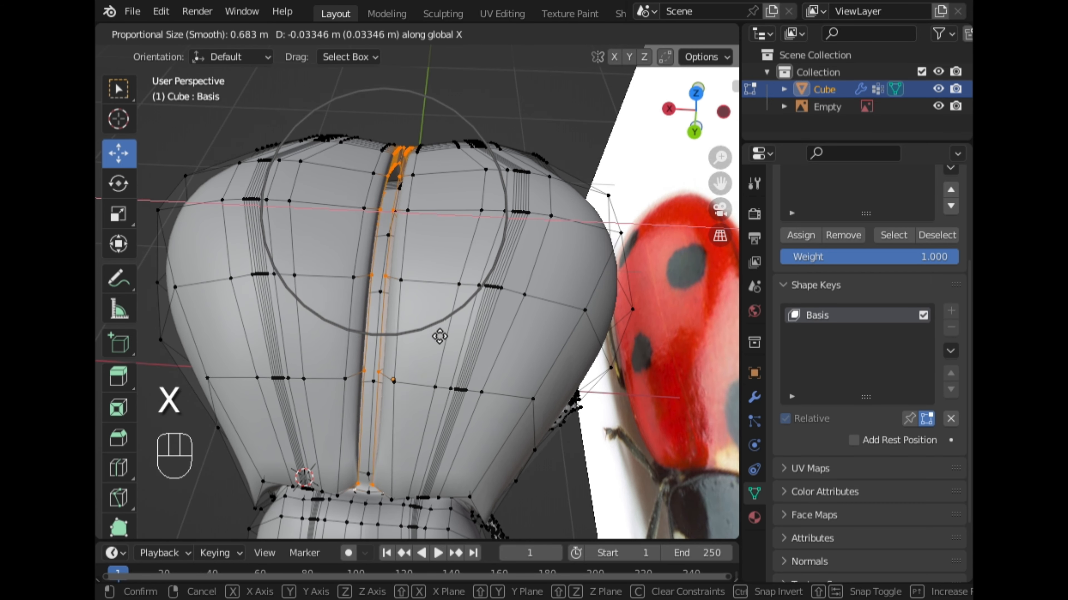
{"action": "left_click", "coordinate": [442, 337]}
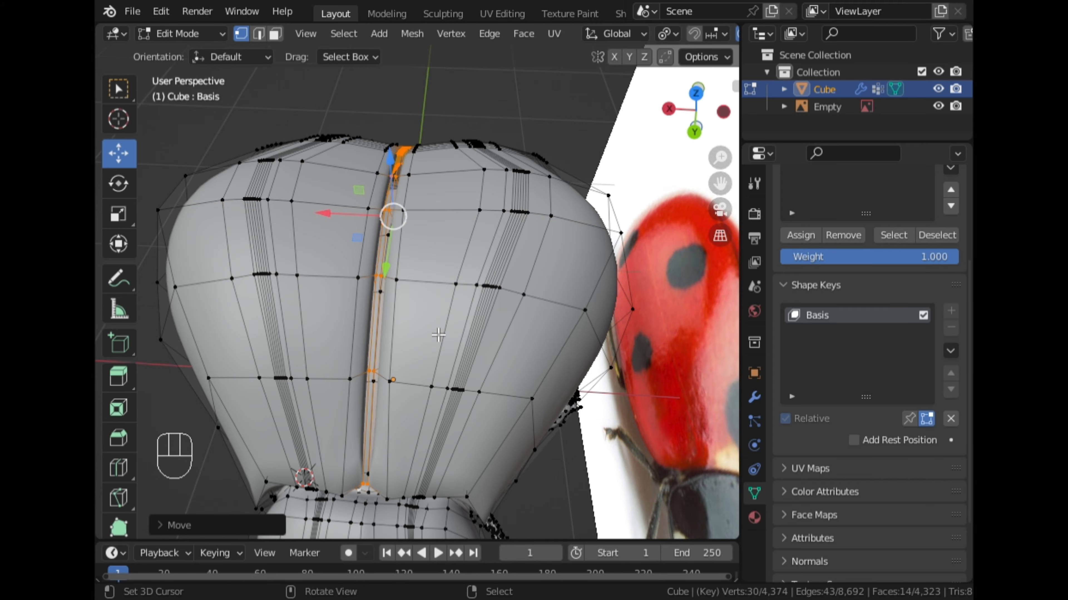
Move the inner cap faces further along X until the two wing caps meet at the centre line.
{"action": "key", "text": "Tab"}
{"action": "scroll", "coordinate": [419, 338], "scroll_direction": "down", "scroll_amount": 5}
{"action": "middle_click_drag", "start_coordinate": [379, 348], "coordinate": [361, 364]}
{"action": "scroll", "coordinate": [432, 299], "scroll_direction": "up", "scroll_amount": 4}
{"action": "scroll", "coordinate": [360, 364], "scroll_direction": "up", "scroll_amount": 2}
{"action": "scroll", "coordinate": [360, 362], "scroll_direction": "down", "scroll_amount": 4}
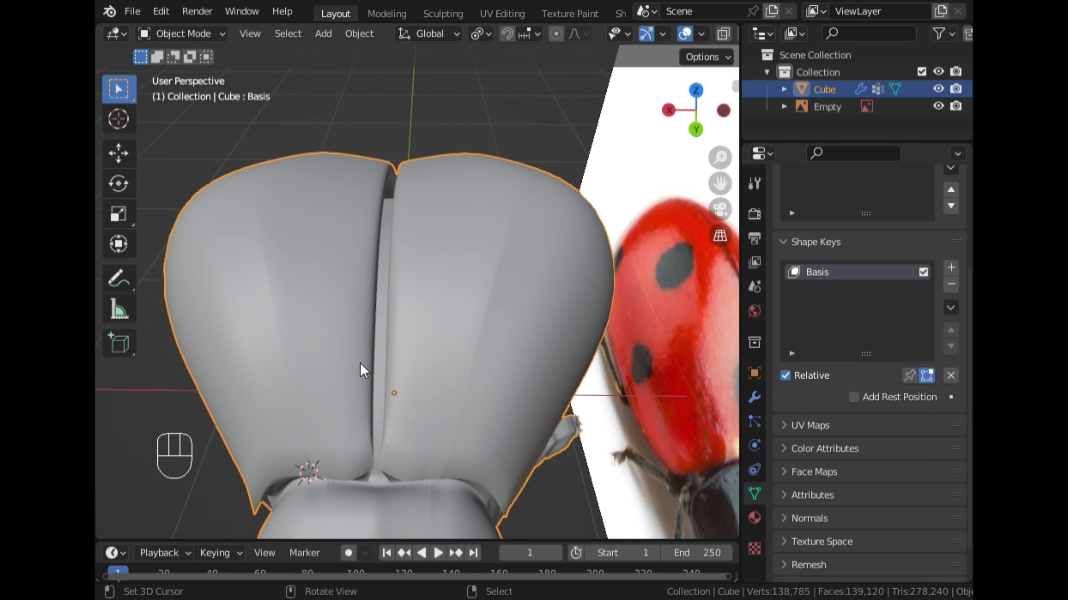
{"action": "key", "text": "Tab"}
{"action": "key", "text": "g"}
{"action": "key", "text": "x"}
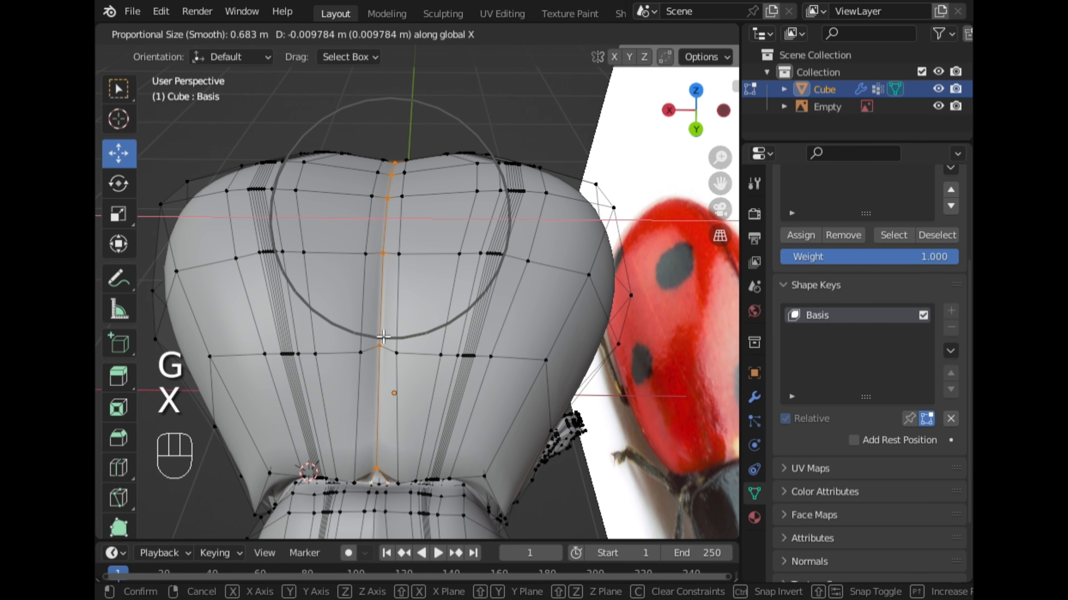
{"action": "left_click", "coordinate": [383, 336]}
Move the cap's inner base corner vertex along X away from the centre, using a smaller proportional editing radius.
{"action": "middle_click_drag", "start_coordinate": [383, 334], "coordinate": [388, 256]}
{"action": "scroll", "coordinate": [413, 355], "scroll_direction": "up", "scroll_amount": 3}
{"action": "key", "text": "Tab"}
{"action": "key", "text": "Tab"}
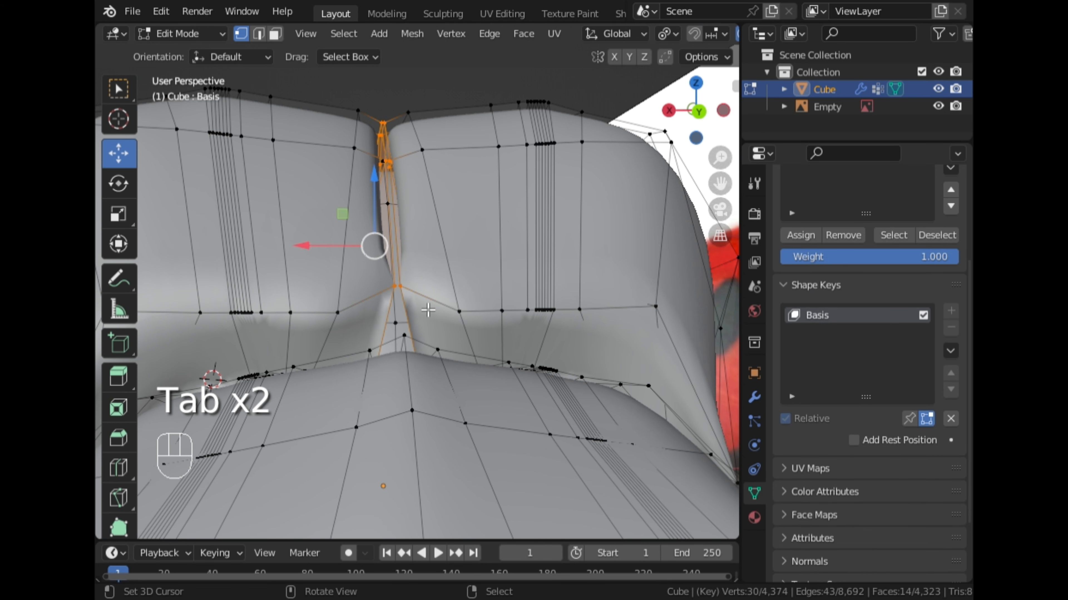
{"action": "key", "text": "g"}
{"action": "key", "text": "x"}
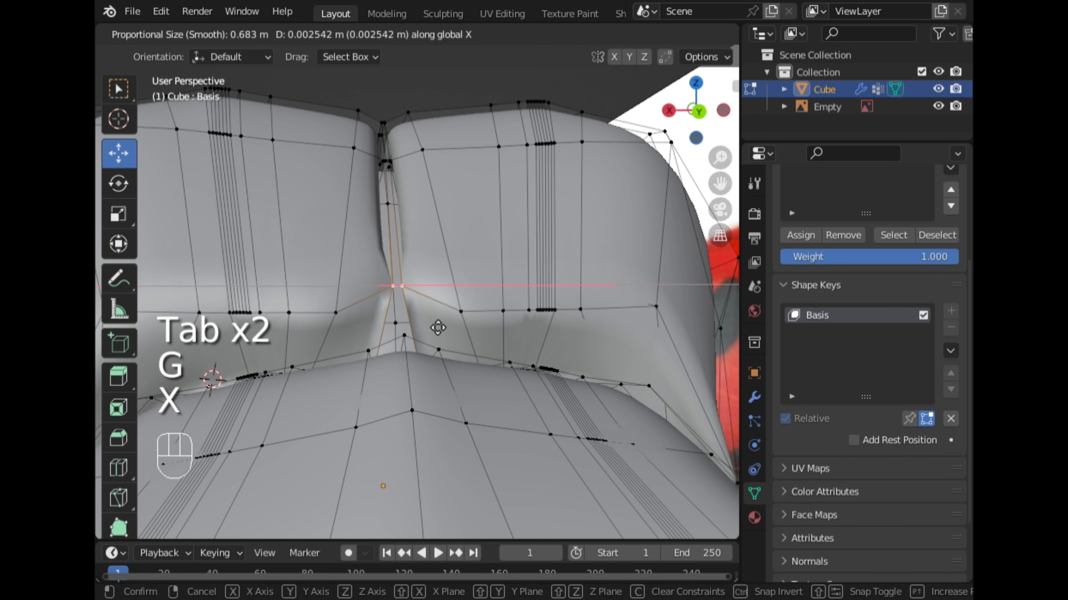
{"action": "scroll", "coordinate": [435, 328], "scroll_direction": "up", "scroll_amount": 15}
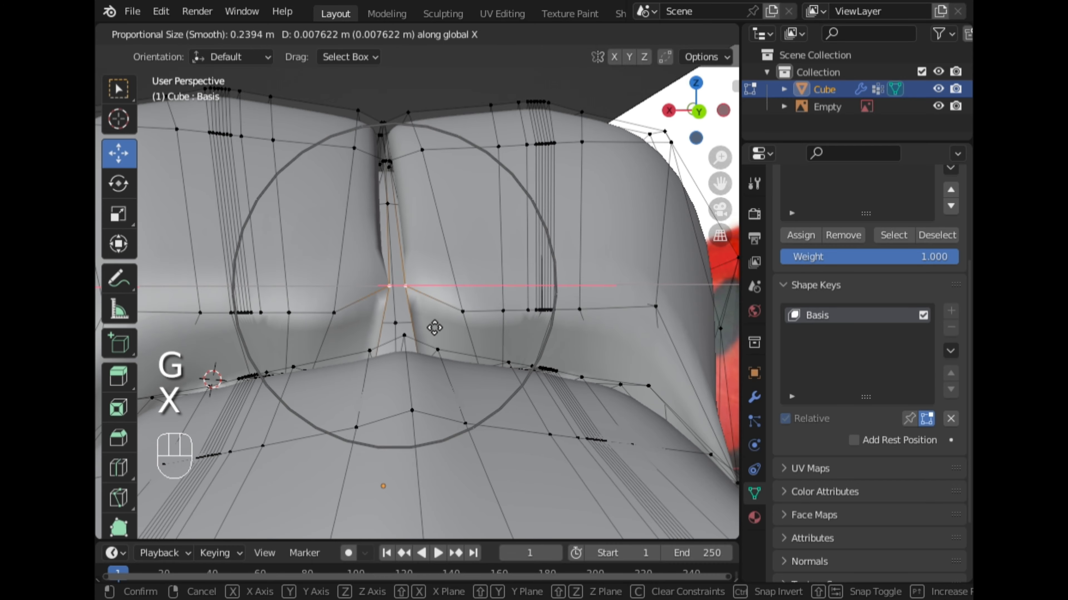
{"action": "scroll", "coordinate": [433, 327], "scroll_direction": "up", "scroll_amount": 4}
{"action": "left_click", "coordinate": [435, 327]}
Inspect the closed wing caps in Object Mode from behind and the side, and compare the ladybug with the reference image in right view.
{"action": "middle_click_drag", "start_coordinate": [436, 327], "coordinate": [432, 439]}
{"action": "scroll", "coordinate": [483, 353], "scroll_direction": "up", "scroll_amount": 3}
{"action": "key", "text": "Tab"}
{"action": "scroll", "coordinate": [471, 379], "scroll_direction": "down", "scroll_amount": 4}
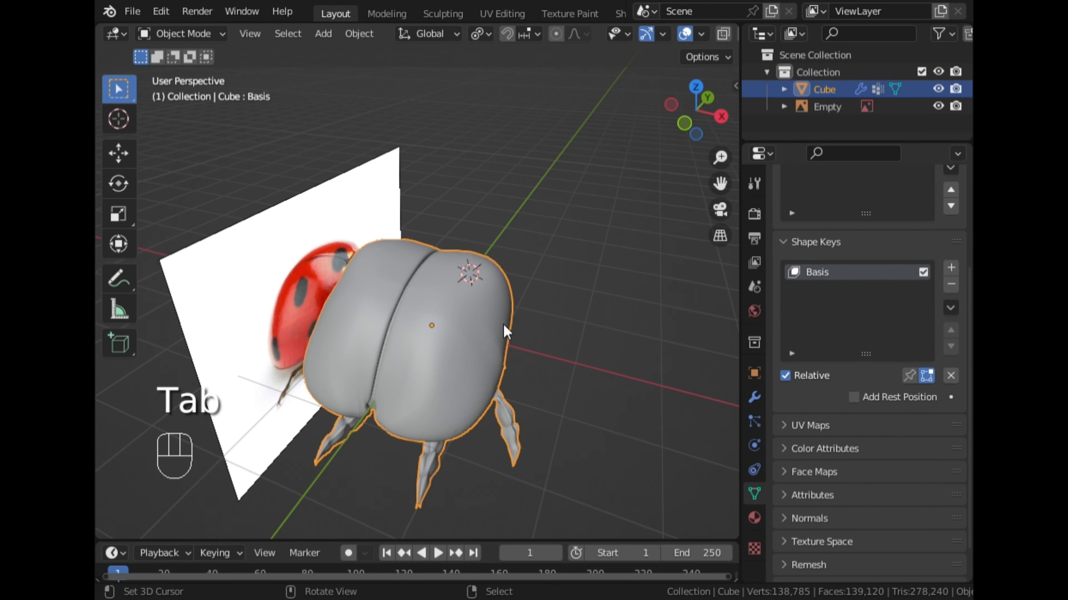
{"action": "middle_click_drag", "start_coordinate": [504, 328], "coordinate": [441, 270]}
{"action": "scroll", "coordinate": [253, 347], "scroll_direction": "up", "scroll_amount": 5}
{"action": "scroll", "coordinate": [470, 327], "scroll_direction": "down", "scroll_amount": 4}
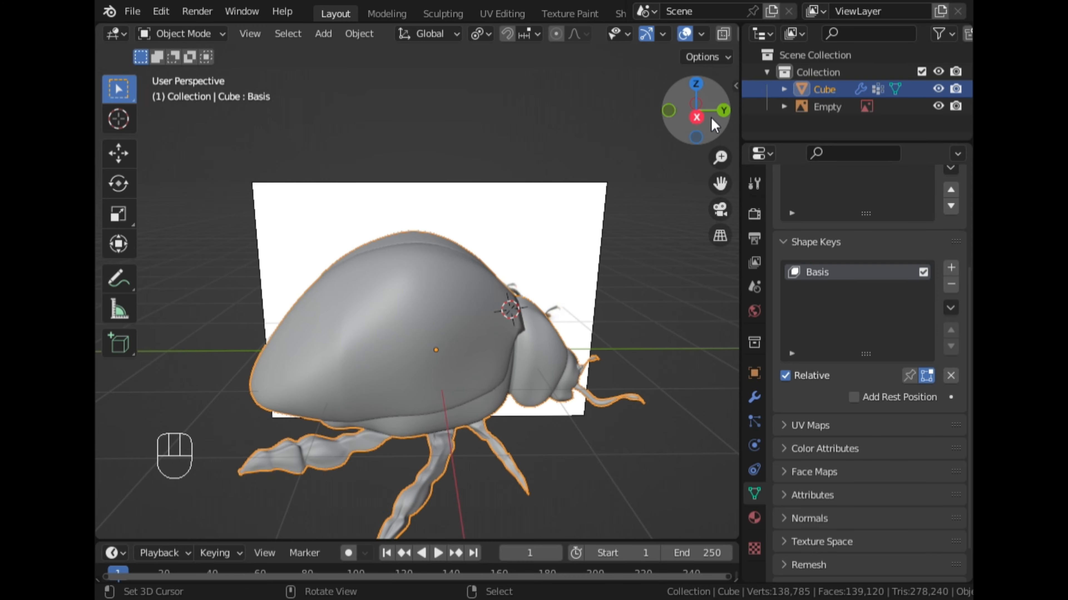
{"action": "left_click", "coordinate": [708, 125]}
{"action": "scroll", "coordinate": [631, 290], "scroll_direction": "up", "scroll_amount": 4}
{"action": "scroll", "coordinate": [631, 291], "scroll_direction": "down", "scroll_amount": 6}
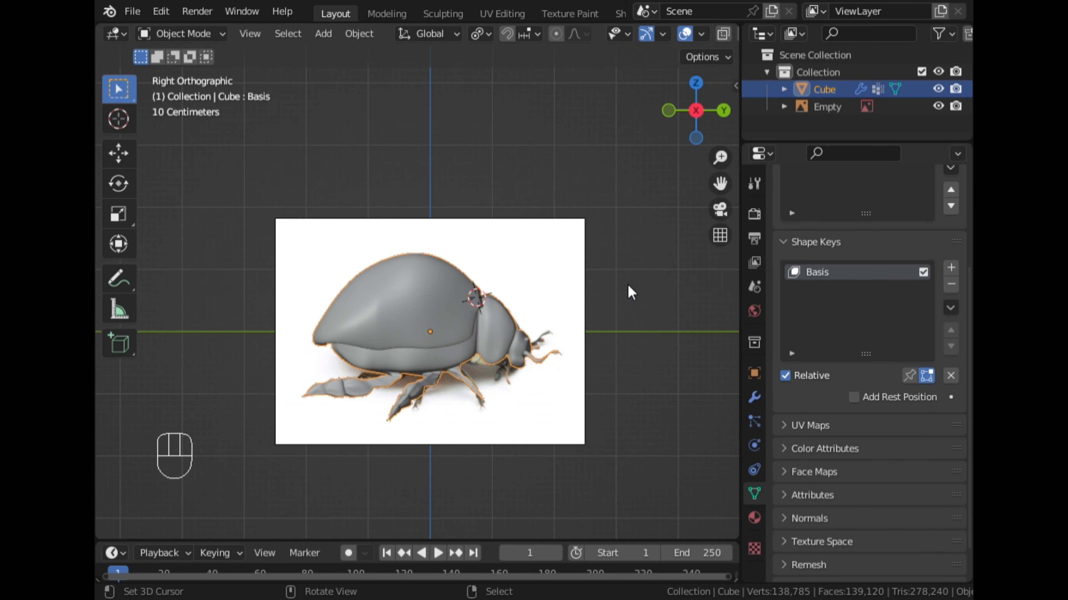
Hide the faces using the Wing_Cap material and select the linked remaining body mesh.
{"action": "middle_click_drag", "start_coordinate": [631, 291], "coordinate": [559, 336]}
{"action": "scroll", "coordinate": [306, 333], "scroll_direction": "up", "scroll_amount": 3}
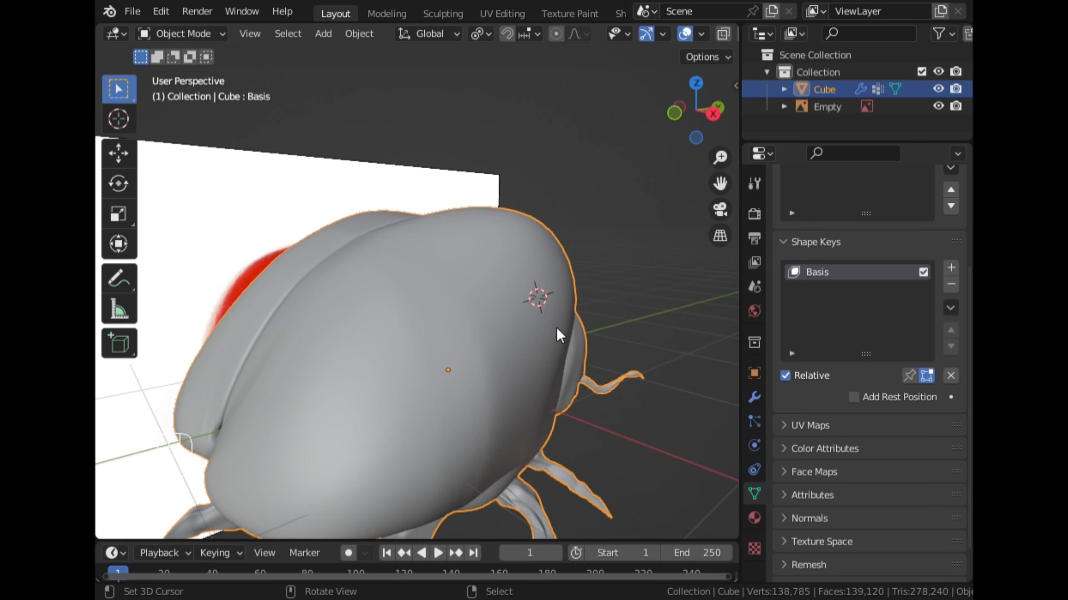
{"action": "key", "text": "Tab"}
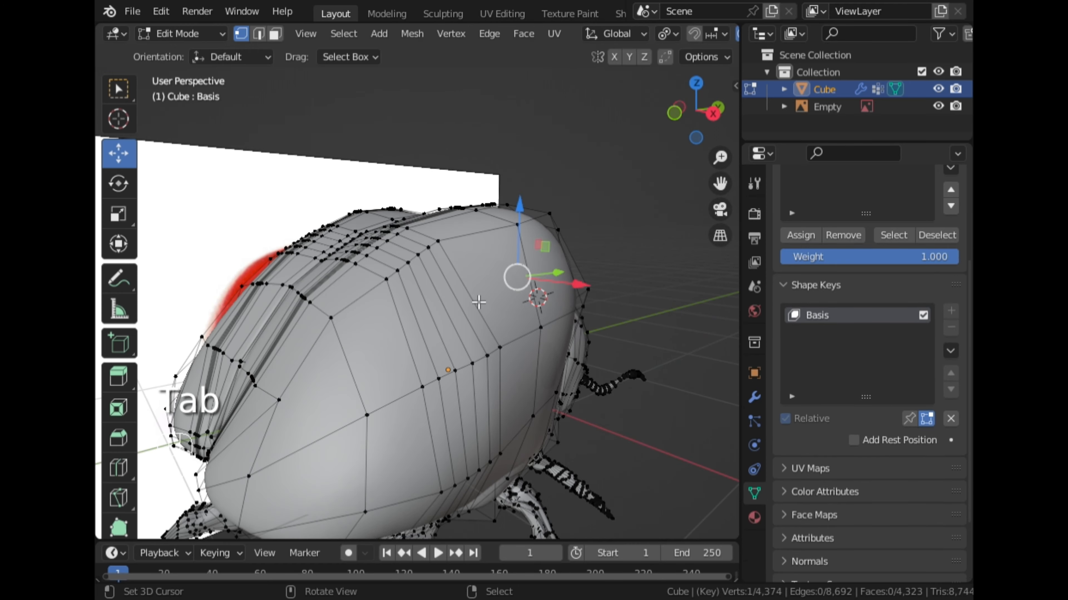
{"action": "left_click", "coordinate": [754, 518]}
{"action": "scroll", "coordinate": [845, 309], "scroll_direction": "up", "scroll_amount": 5}
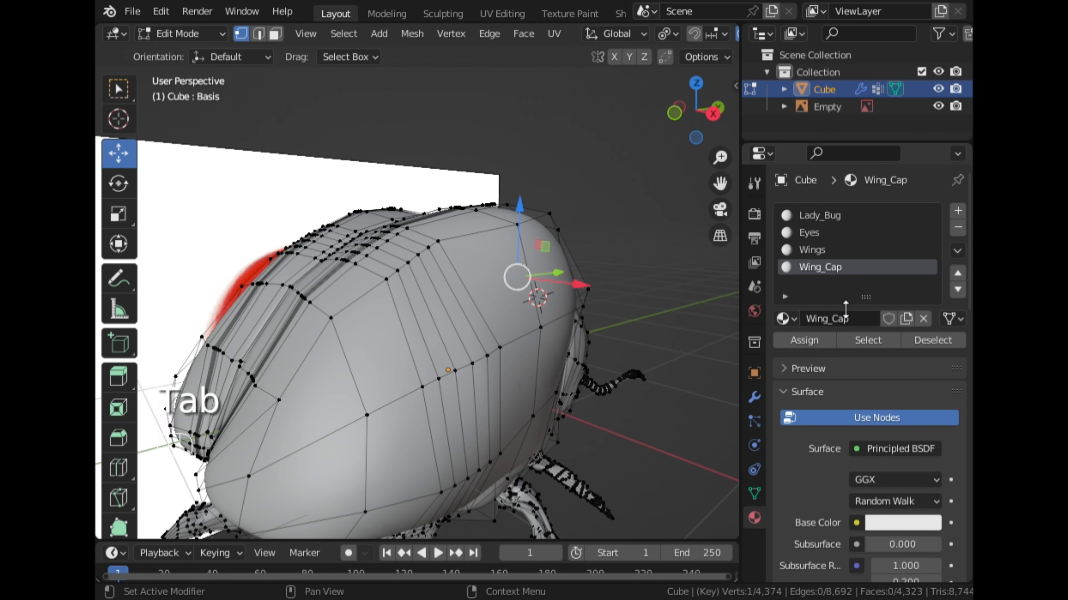
{"action": "left_click", "coordinate": [869, 340]}
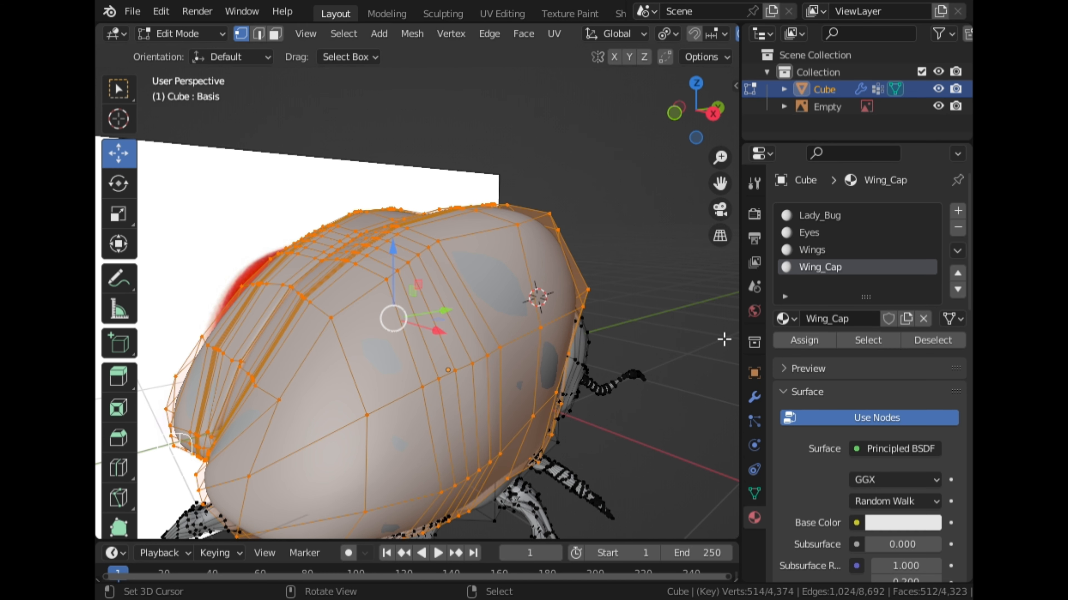
{"action": "key", "text": "h"}
{"action": "middle_click_drag", "start_coordinate": [641, 324], "coordinate": [505, 347]}
{"action": "right_click", "coordinate": [450, 326]}
{"action": "key", "text": "l"}
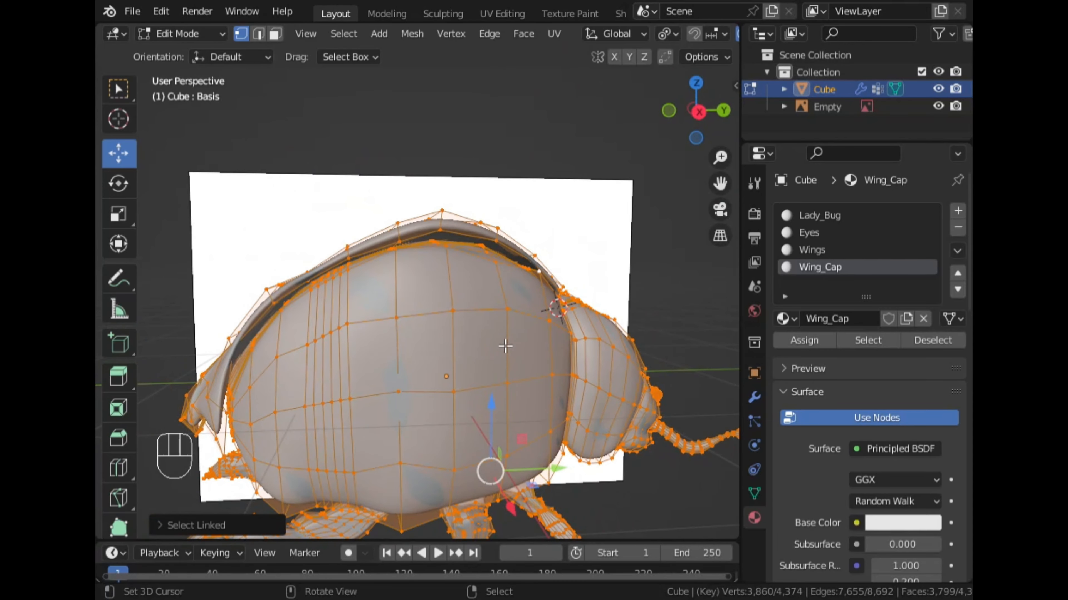
Reveal all hidden geometry in the ladybug mesh and save the file from Object Mode.
{"action": "key", "text": "Tab"}
{"action": "left_click", "coordinate": [698, 112]}
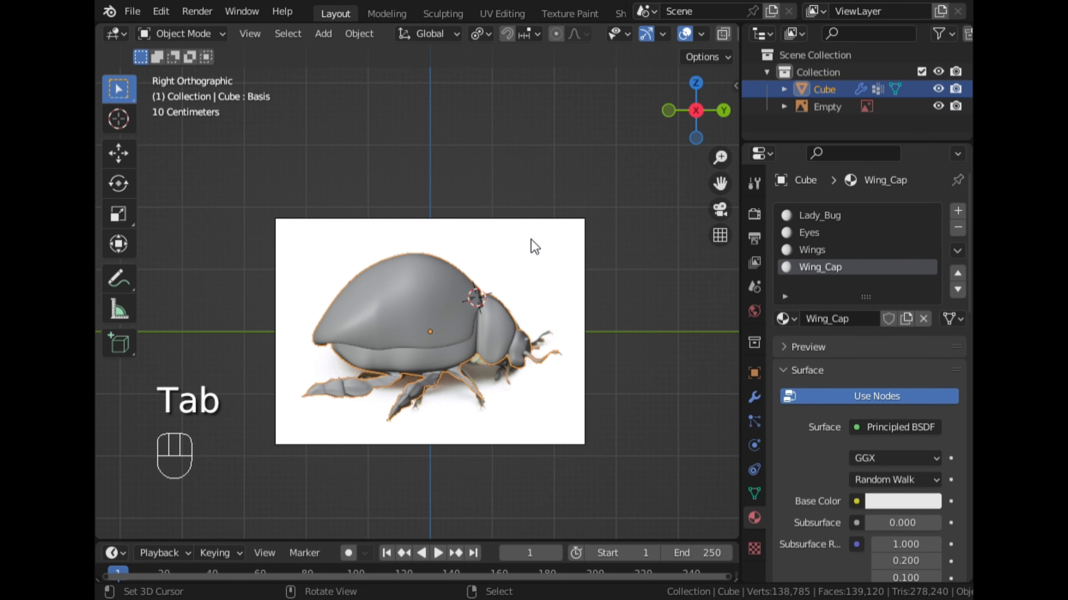
{"action": "key", "text": "Tab"}
{"action": "key", "text": "alt+h"}
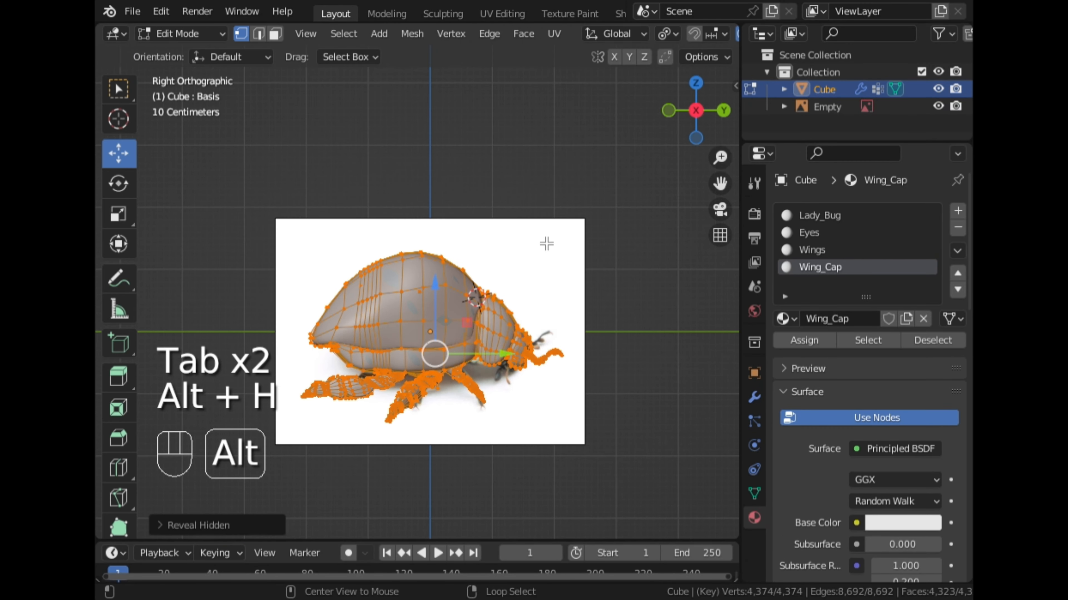
{"action": "key", "text": "Tab"}
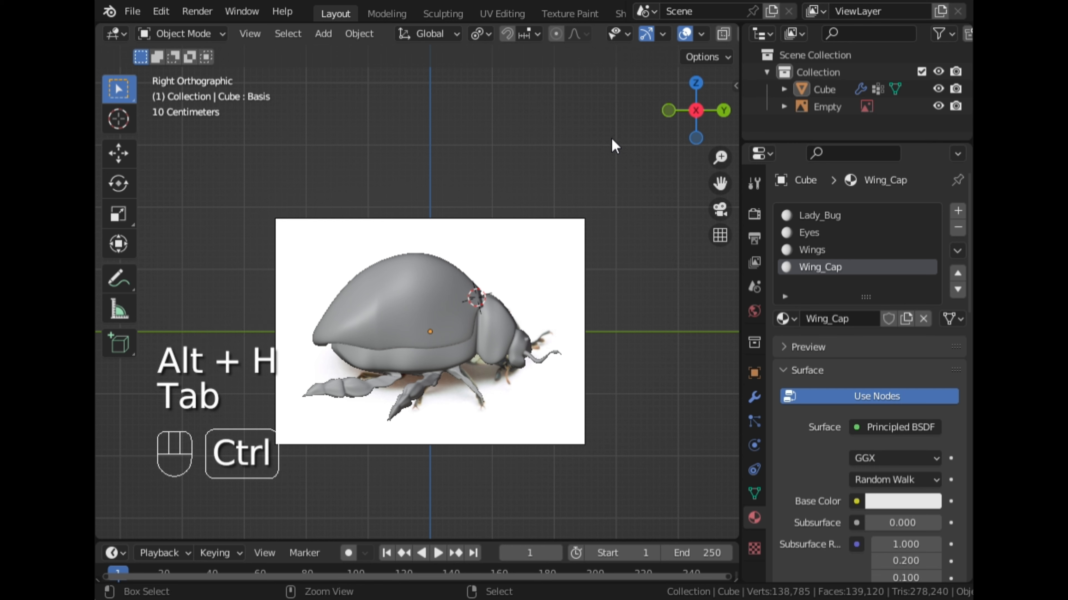
{"action": "key", "text": "ctrl+s"}
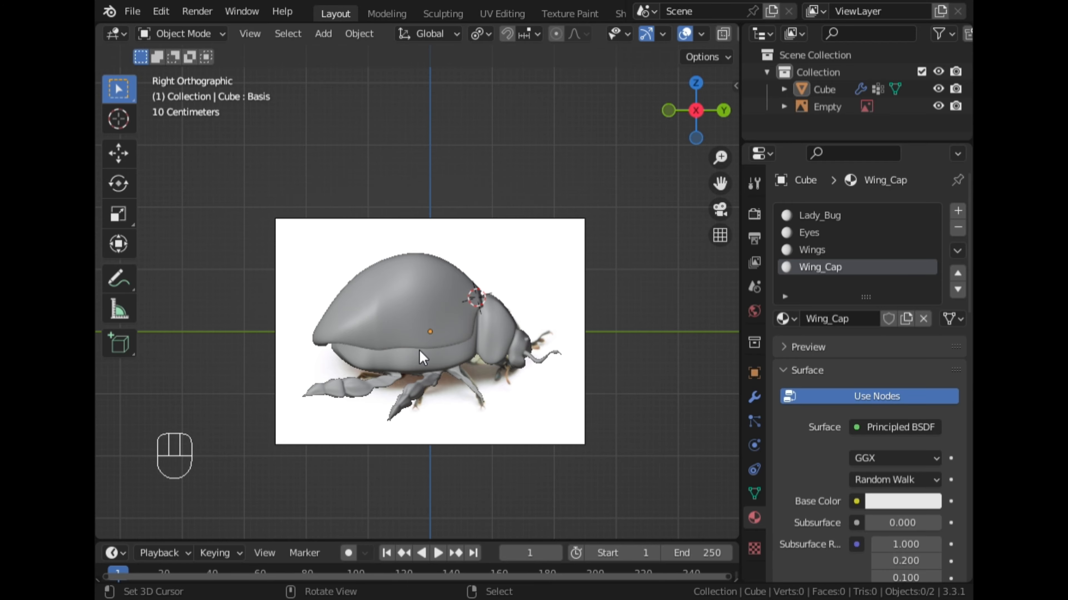
Isolate the wing caps in Edit Mode by selecting the Wing_Cap material's faces, inverting the selection and hiding the rest.
{"action": "left_click", "coordinate": [446, 337]}
{"action": "key", "text": "Tab"}
{"action": "middle_click_drag", "start_coordinate": [633, 327], "coordinate": [652, 384]}
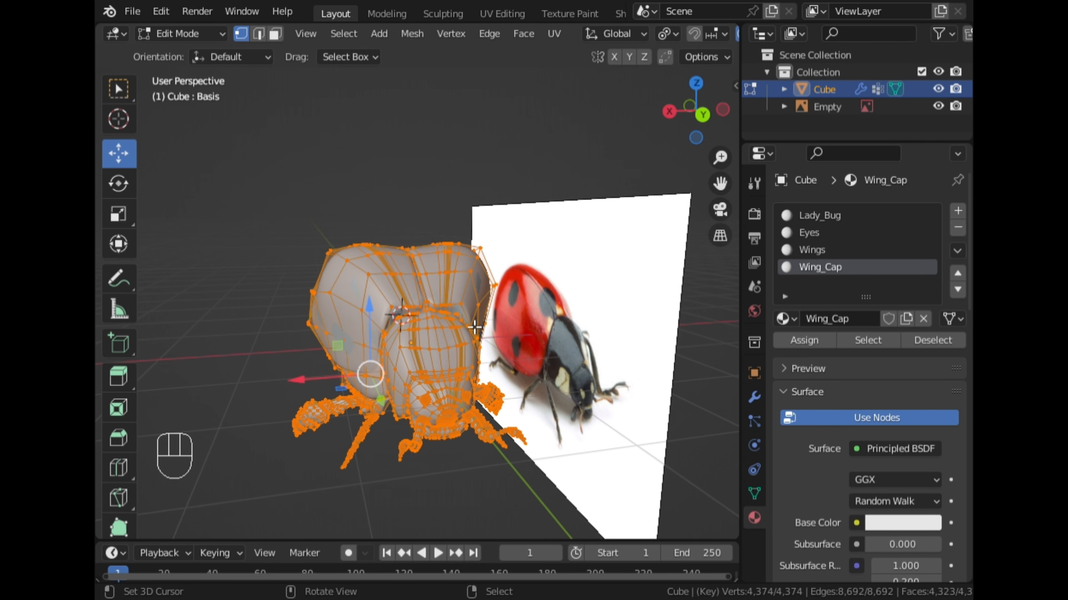
{"action": "right_click", "coordinate": [404, 287]}
{"action": "middle_click_drag", "start_coordinate": [321, 293], "coordinate": [325, 293]}
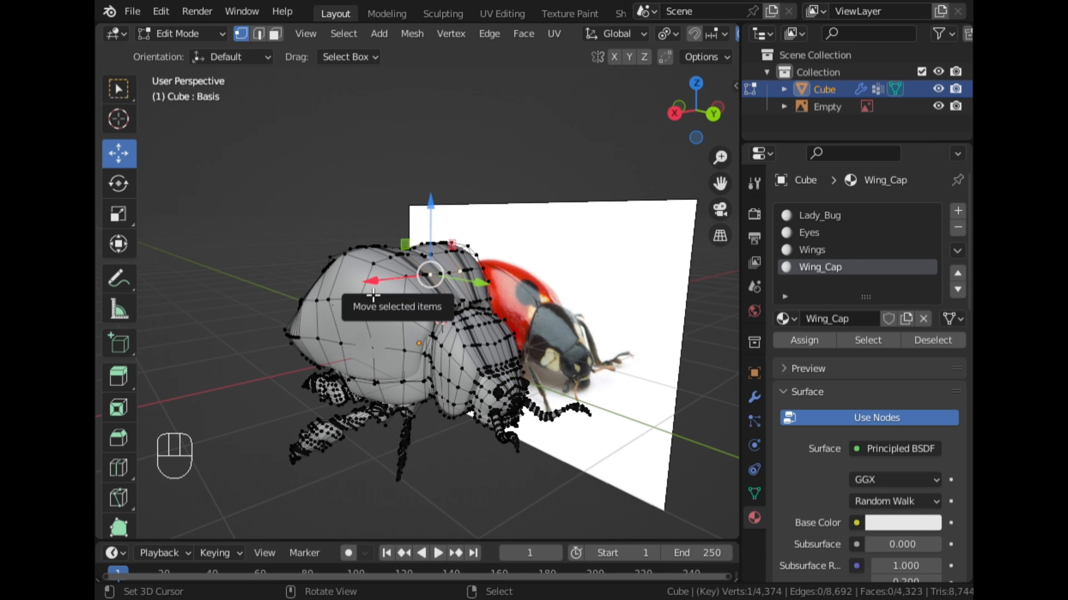
{"action": "key", "text": "l"}
{"action": "right_click", "coordinate": [406, 276]}
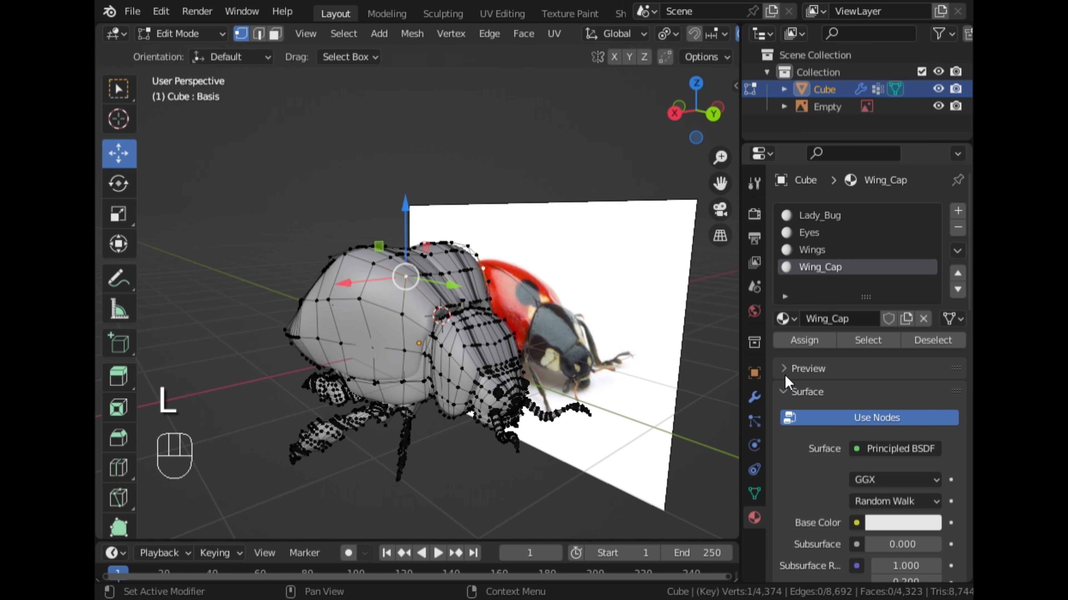
{"action": "left_click", "coordinate": [861, 347]}
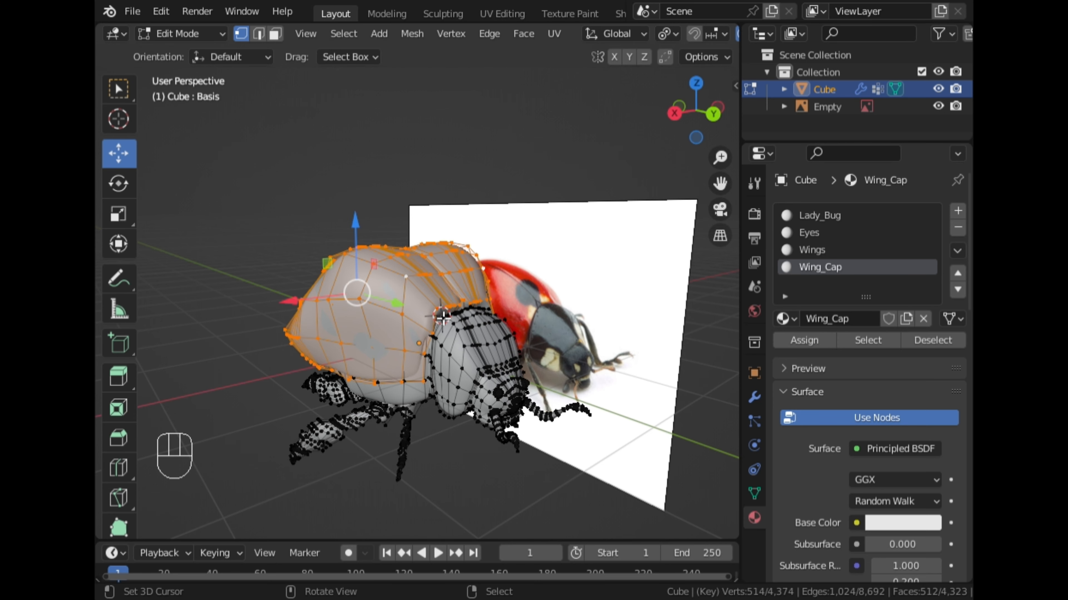
{"action": "middle_click_drag", "start_coordinate": [504, 319], "coordinate": [544, 322]}
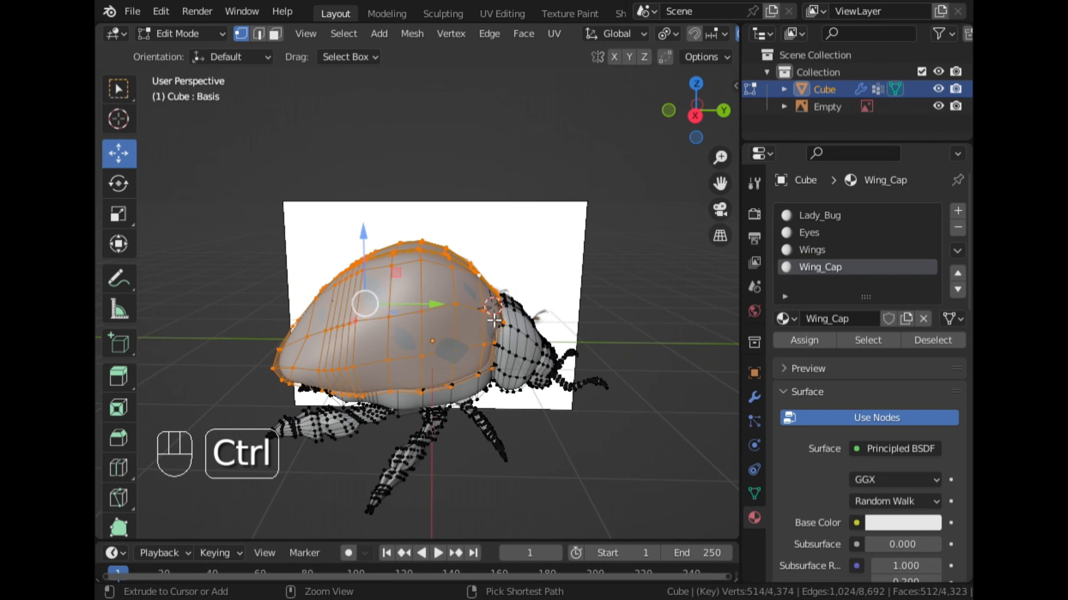
{"action": "key", "text": "ctrl+i"}
{"action": "key", "text": "h"}
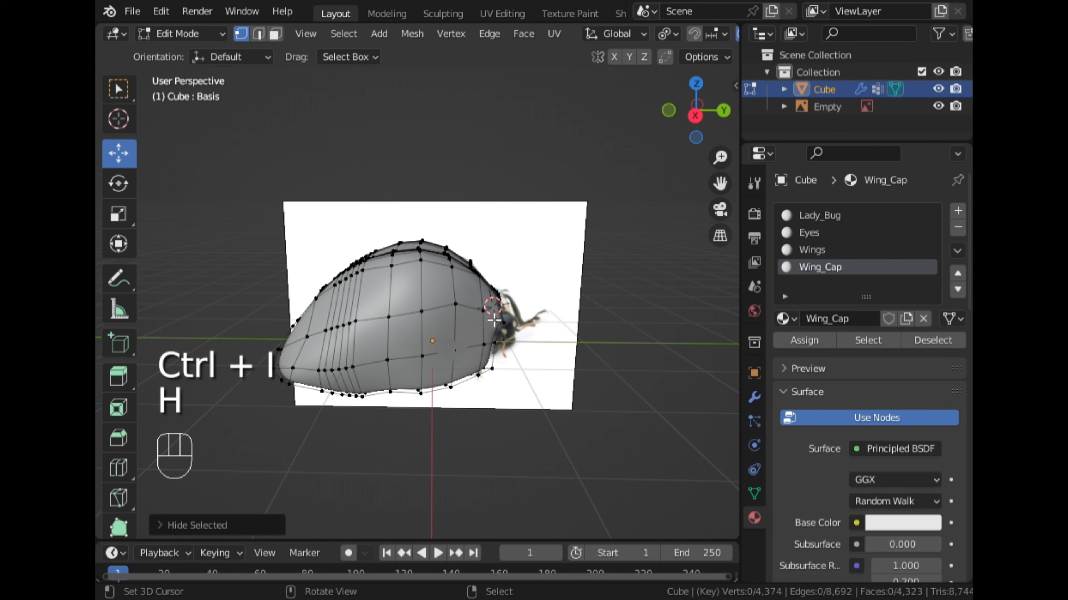
Try to apply the Mirror modifier to the ladybug in Object Mode.
{"action": "key", "text": "Tab"}
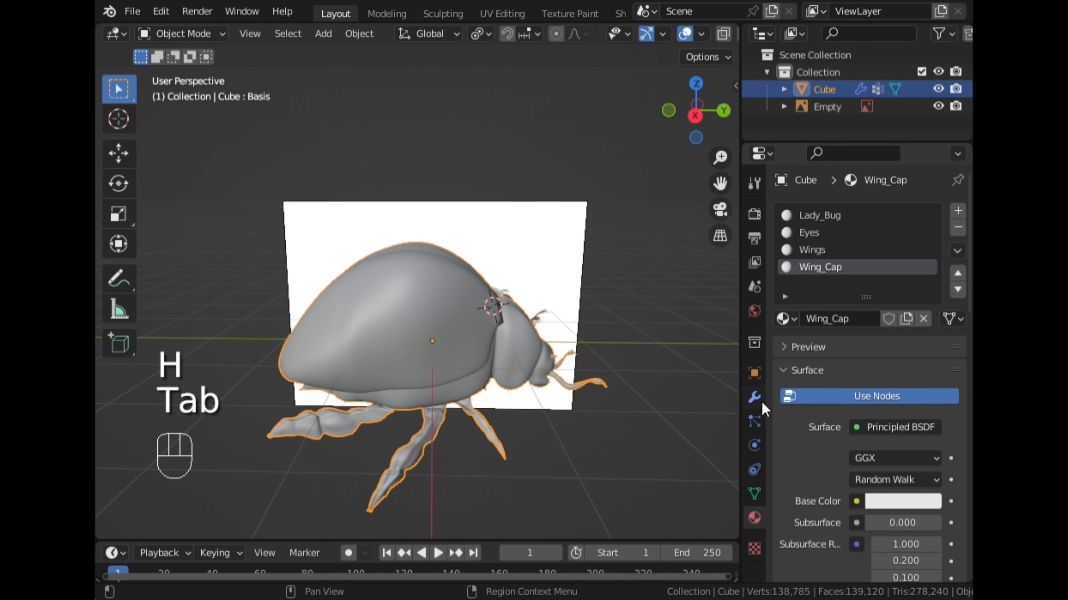
{"action": "left_click", "coordinate": [754, 397]}
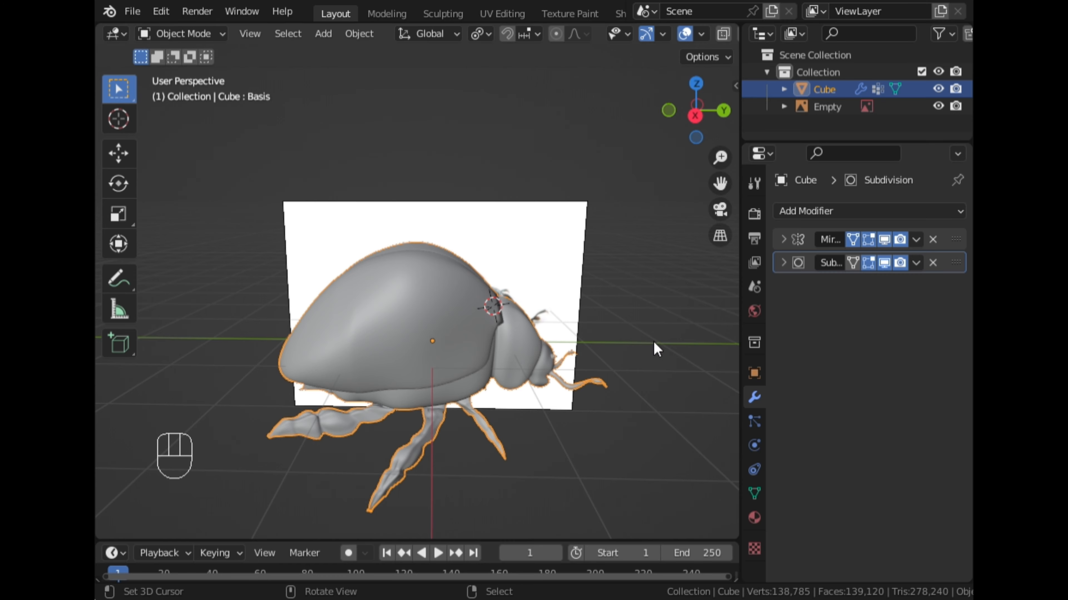
{"action": "left_click", "coordinate": [917, 239]}
{"action": "left_click", "coordinate": [840, 260]}
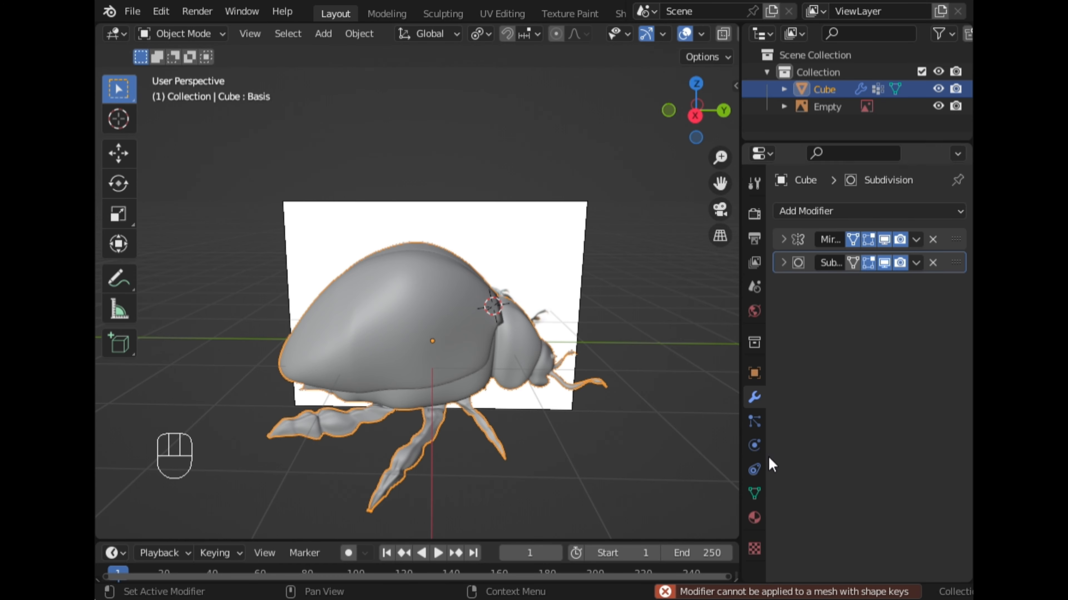
Delete the remaining Basis shape key and apply the Mirror modifier.
{"action": "left_click", "coordinate": [755, 493]}
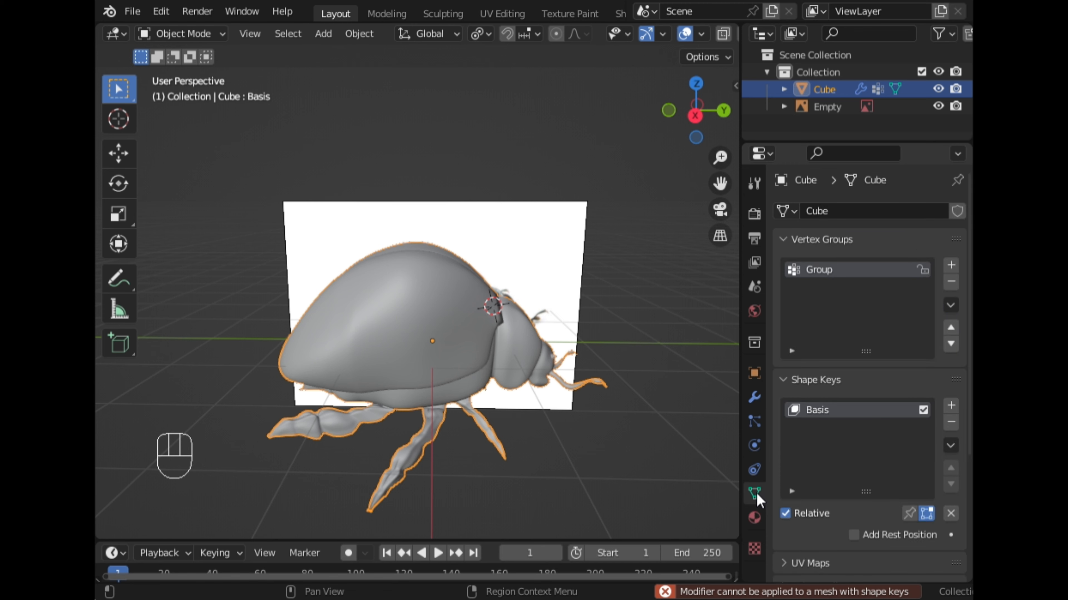
{"action": "left_click", "coordinate": [951, 422]}
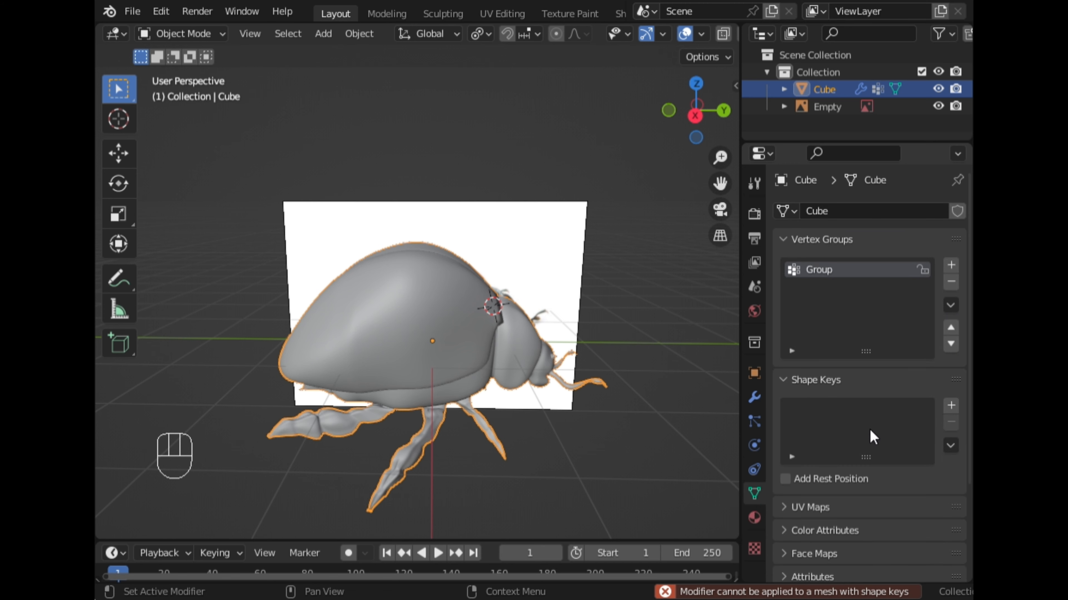
{"action": "key", "text": "Tab"}
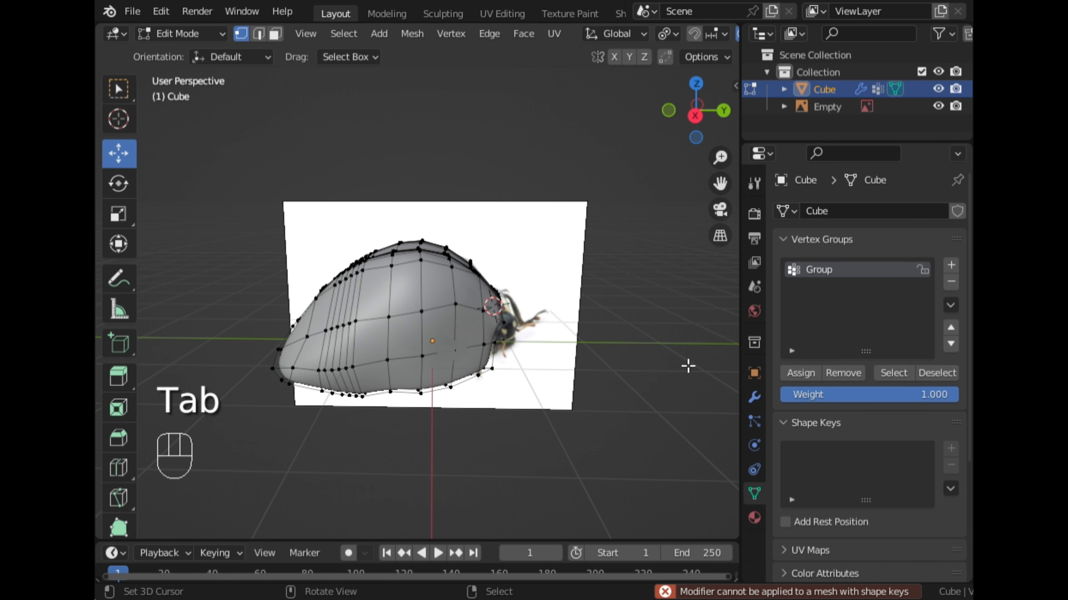
{"action": "key", "text": "Tab"}
{"action": "left_click", "coordinate": [754, 397]}
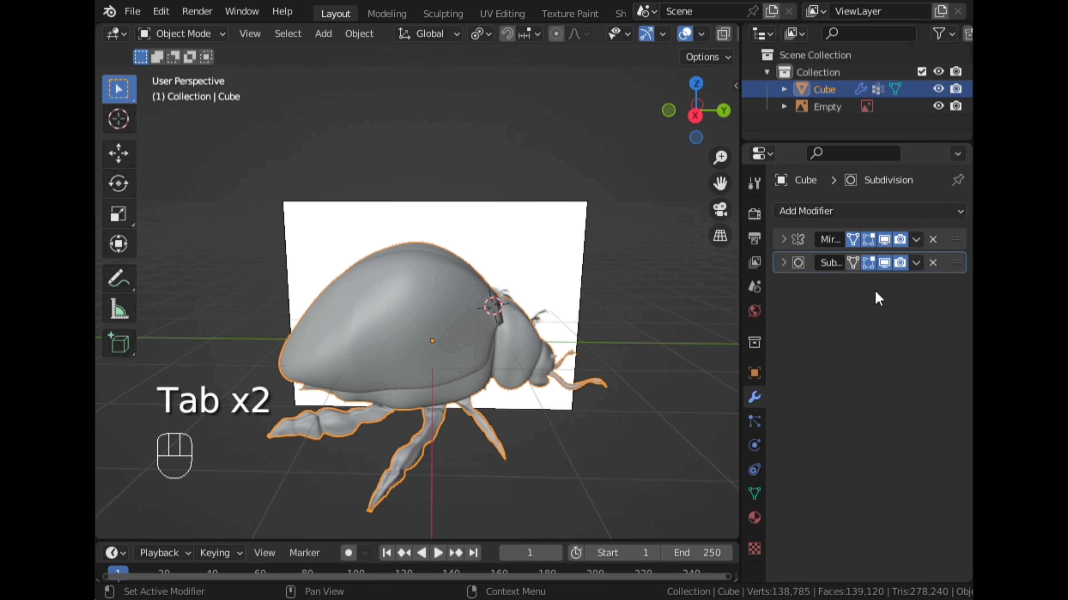
{"action": "left_click", "coordinate": [915, 243]}
{"action": "left_click", "coordinate": [843, 260]}
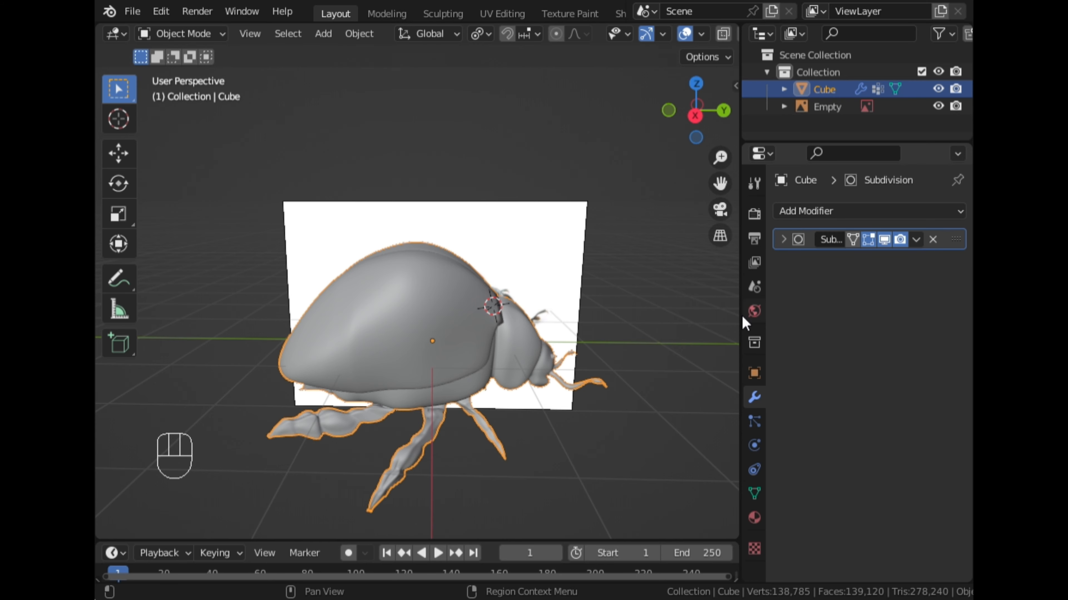
Select the whole linked wing cap on the positive X side and set the transform pivot point to 3D Cursor.
{"action": "key", "text": "Tab"}
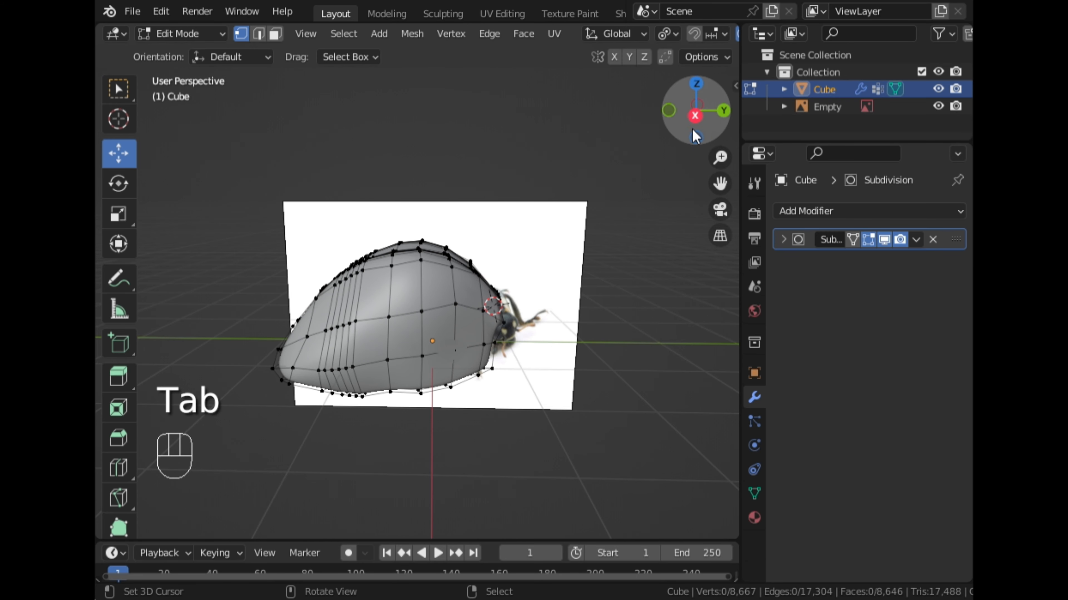
{"action": "left_click", "coordinate": [695, 115]}
{"action": "key", "text": "l"}
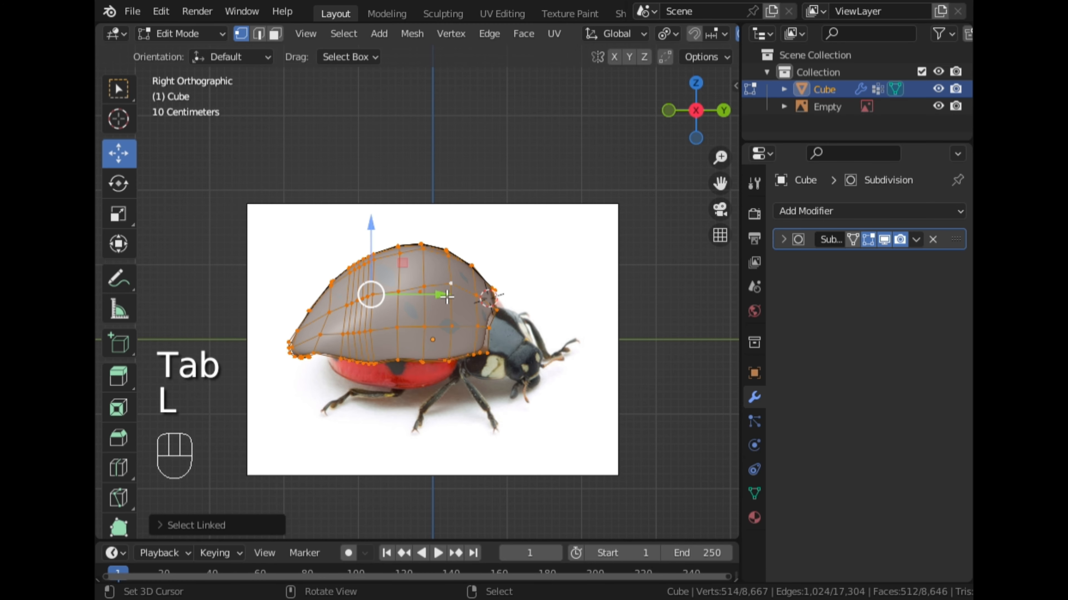
{"action": "middle_click_drag", "start_coordinate": [446, 295], "coordinate": [693, 147]}
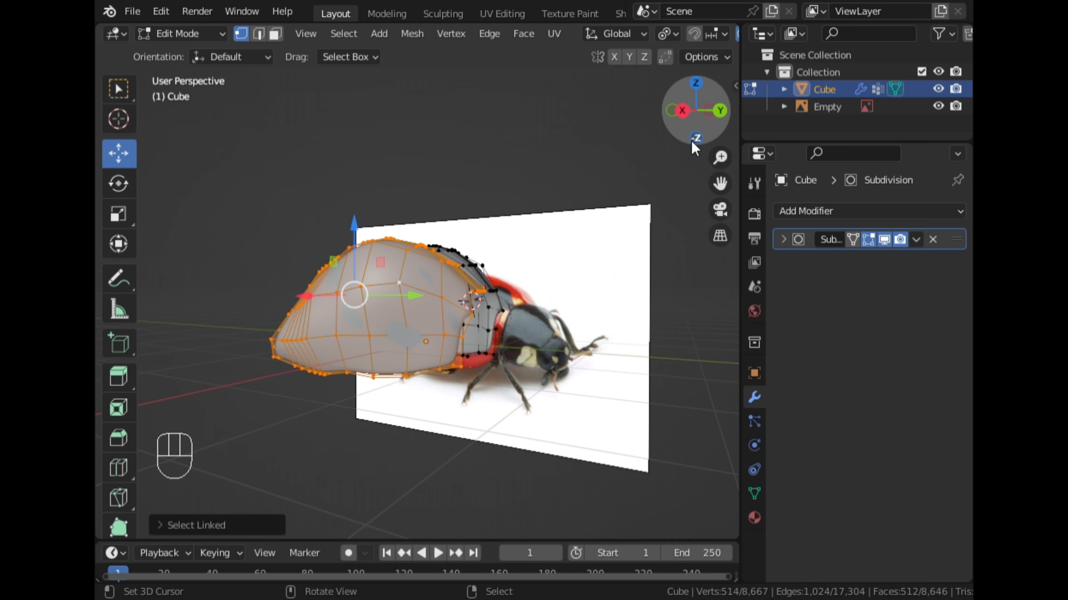
{"action": "left_click", "coordinate": [687, 118]}
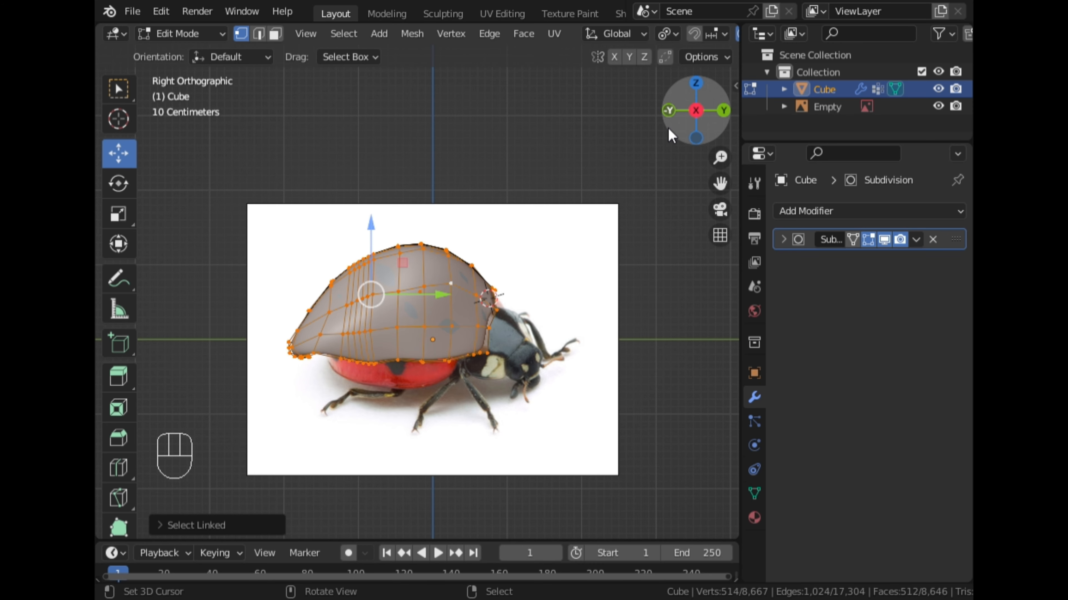
{"action": "left_click", "coordinate": [678, 34]}
{"action": "left_click", "coordinate": [687, 72]}
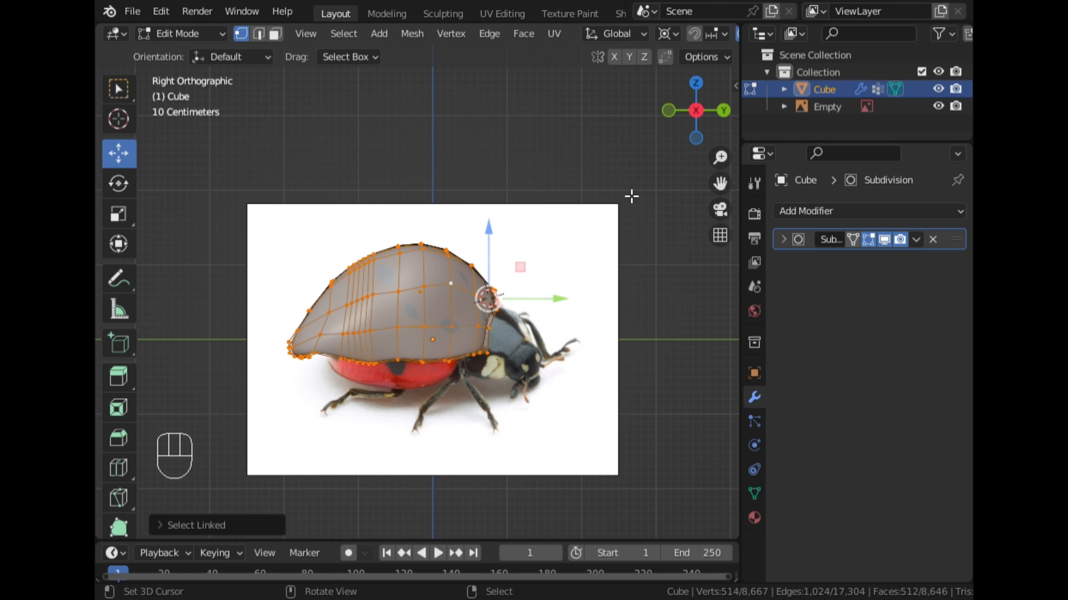
Try rotating the selected wing cap upward around the 3D cursor in right view, and cancel the rotation.
{"action": "middle_click_drag", "start_coordinate": [611, 242], "coordinate": [441, 300]}
{"action": "scroll", "coordinate": [441, 299], "scroll_direction": "up", "scroll_amount": 2}
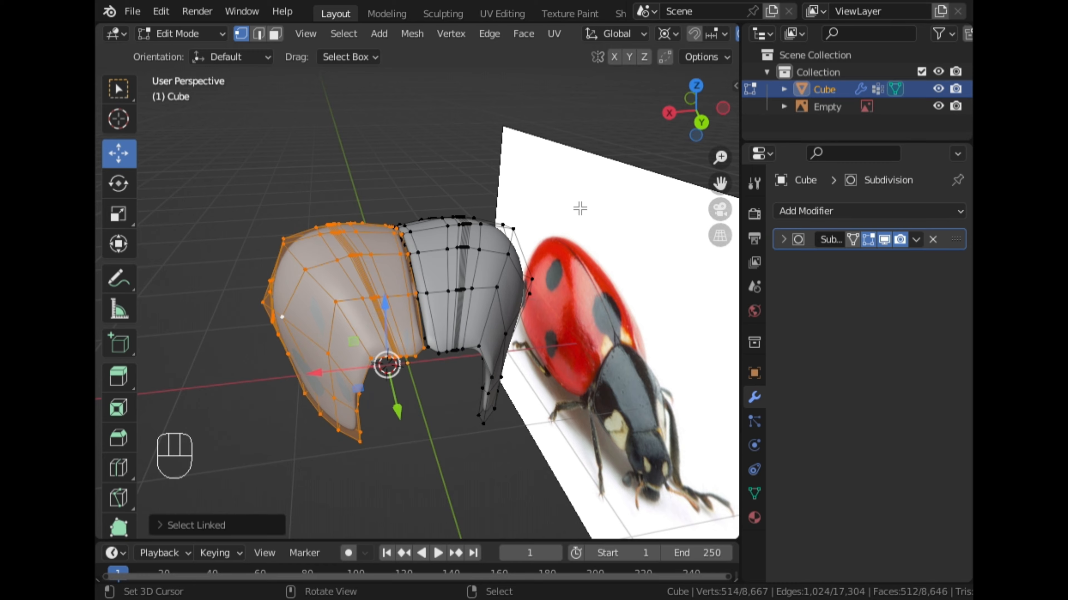
{"action": "left_click", "coordinate": [669, 112]}
{"action": "key", "text": "r"}
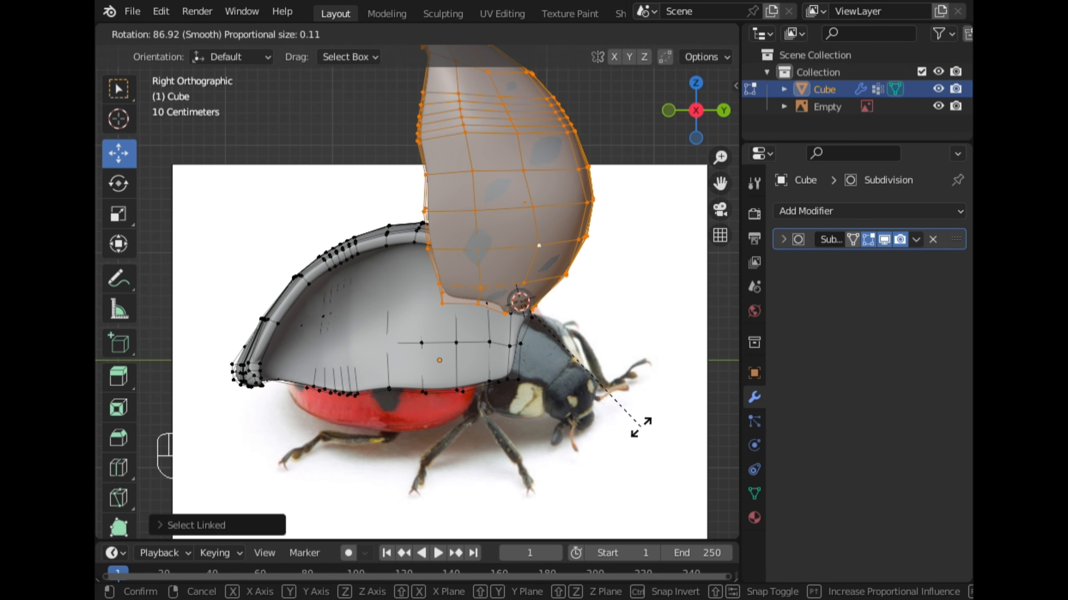
{"action": "right_click", "coordinate": [642, 428]}
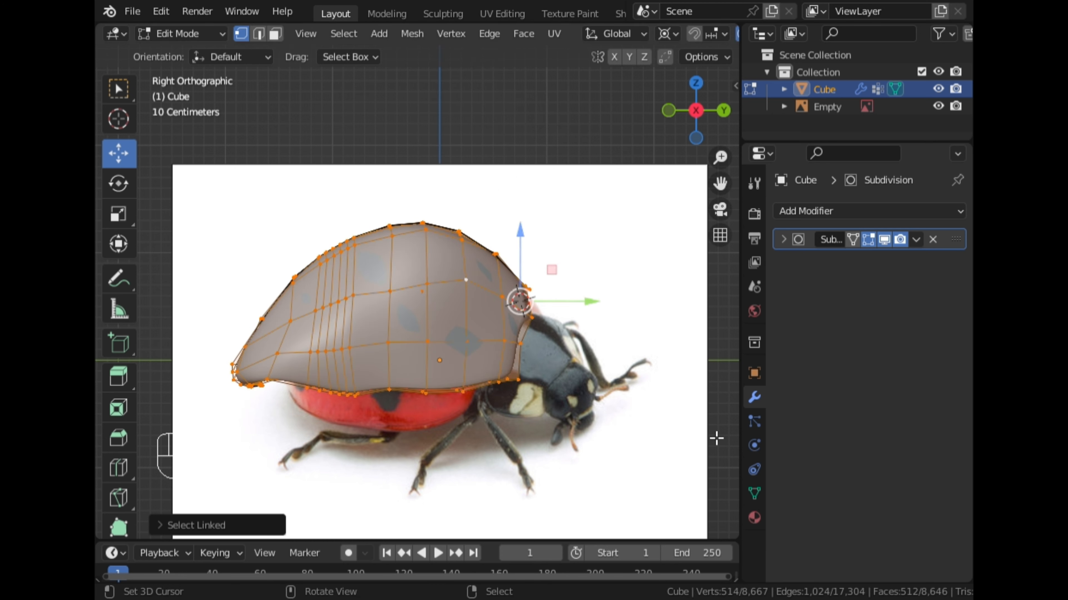
Add a basis and a second shape key to the ladybug in Object Mode, naming the second one Cap_R_Up.
{"action": "key", "text": "Tab"}
{"action": "left_click", "coordinate": [754, 493]}
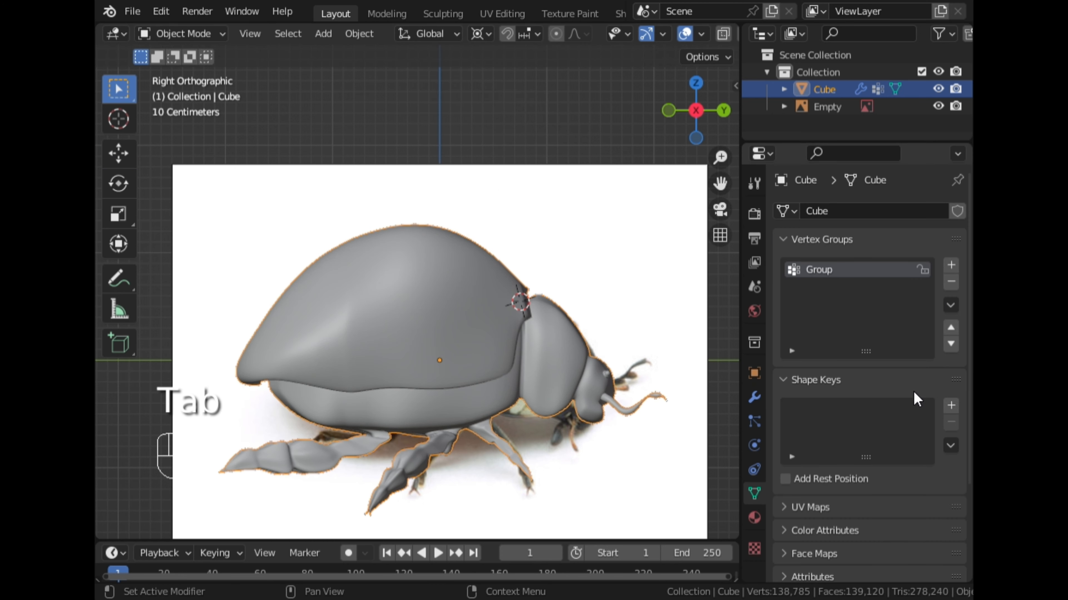
{"action": "left_click", "coordinate": [951, 406]}
{"action": "left_click", "coordinate": [951, 405]}
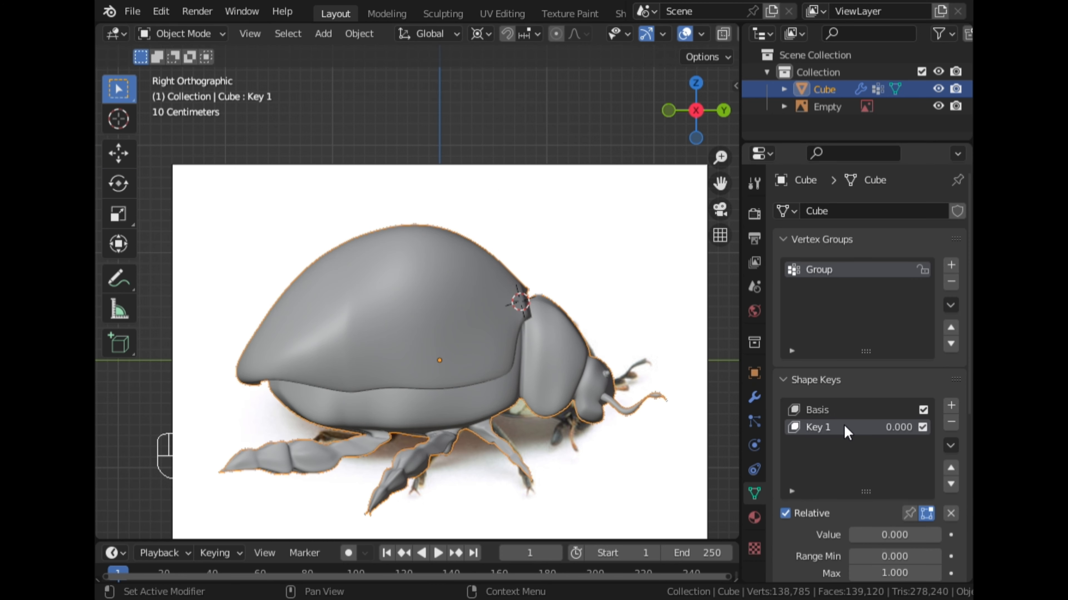
{"action": "key", "text": "shift"}
{"action": "left_click", "coordinate": [852, 434]}
{"action": "type", "text": "C"}
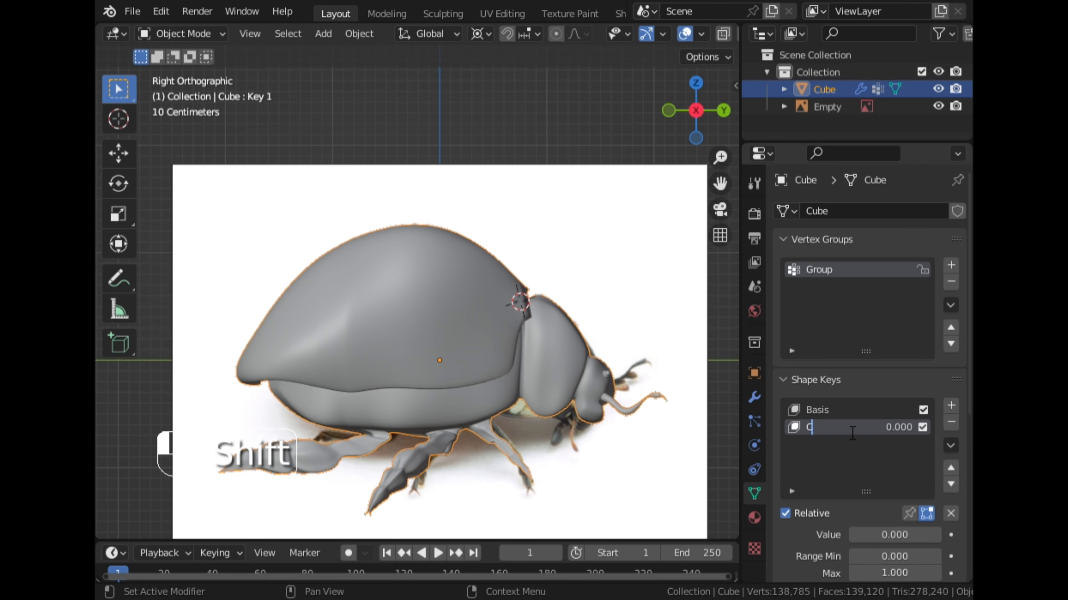
{"action": "type", "text": "ap_R_Up"}
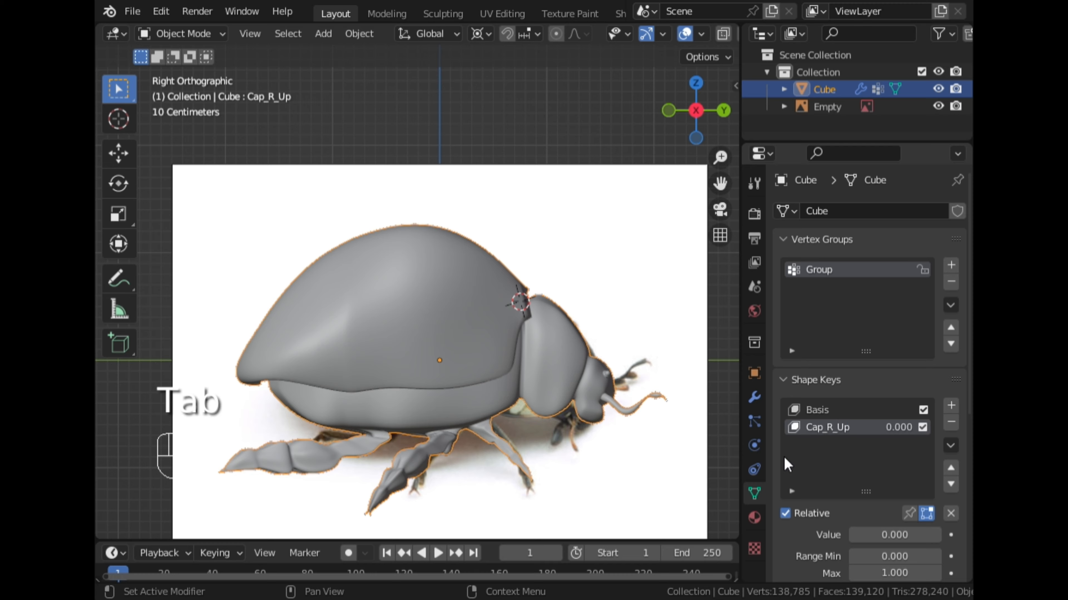
Rotate the selected wing cap upward about 79° around the 3D cursor in right view for the Cap_R_Up shape key, and return to Object Mode.
{"action": "key", "text": "Tab"}
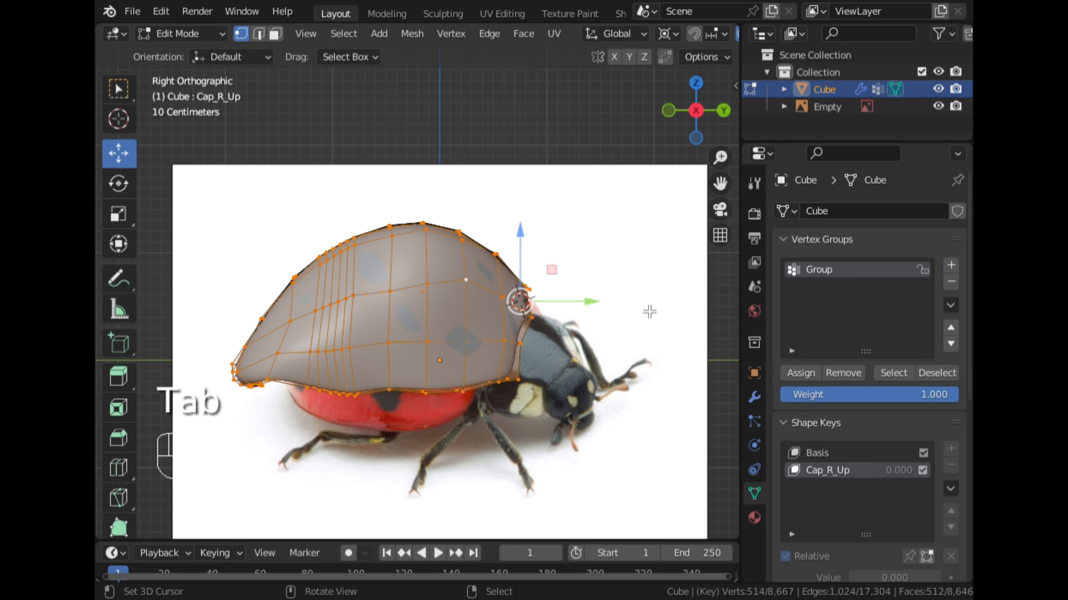
{"action": "scroll", "coordinate": [526, 209], "scroll_direction": "down", "scroll_amount": 1}
{"action": "key", "text": "r"}
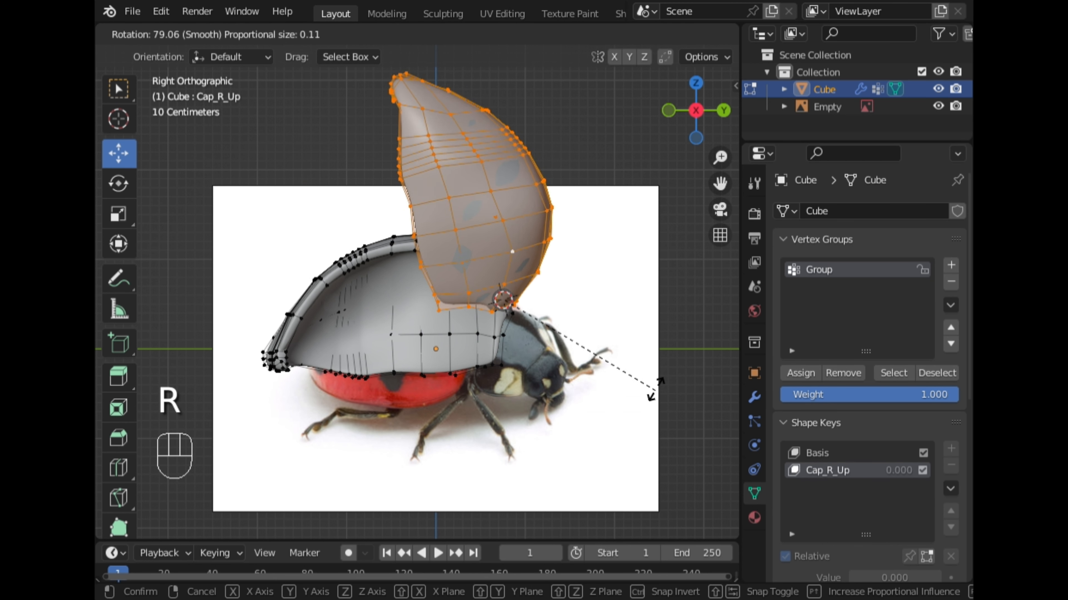
{"action": "left_click", "coordinate": [660, 385]}
{"action": "scroll", "coordinate": [642, 364], "scroll_direction": "down", "scroll_amount": 1}
{"action": "middle_click_drag", "start_coordinate": [642, 364], "coordinate": [445, 321]}
{"action": "key", "text": "Tab"}
Set the Cap_R_Up shape key's value to 1.000 and hide the Empty reference image in the viewport.
{"action": "middle_click_drag", "start_coordinate": [350, 322], "coordinate": [360, 317]}
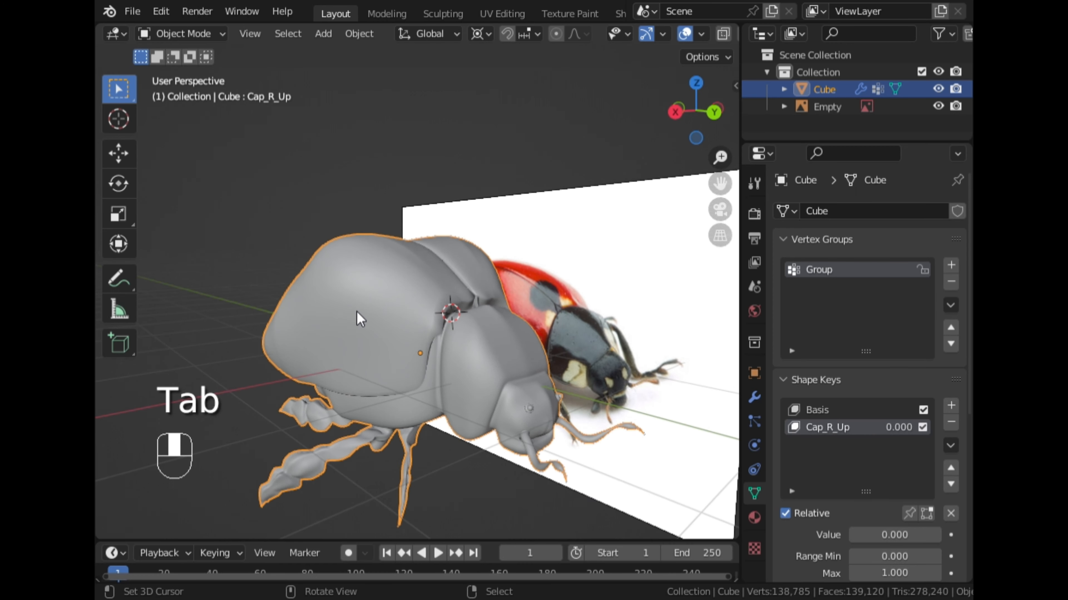
{"action": "left_click_drag", "start_coordinate": [857, 535], "coordinate": [945, 535]}
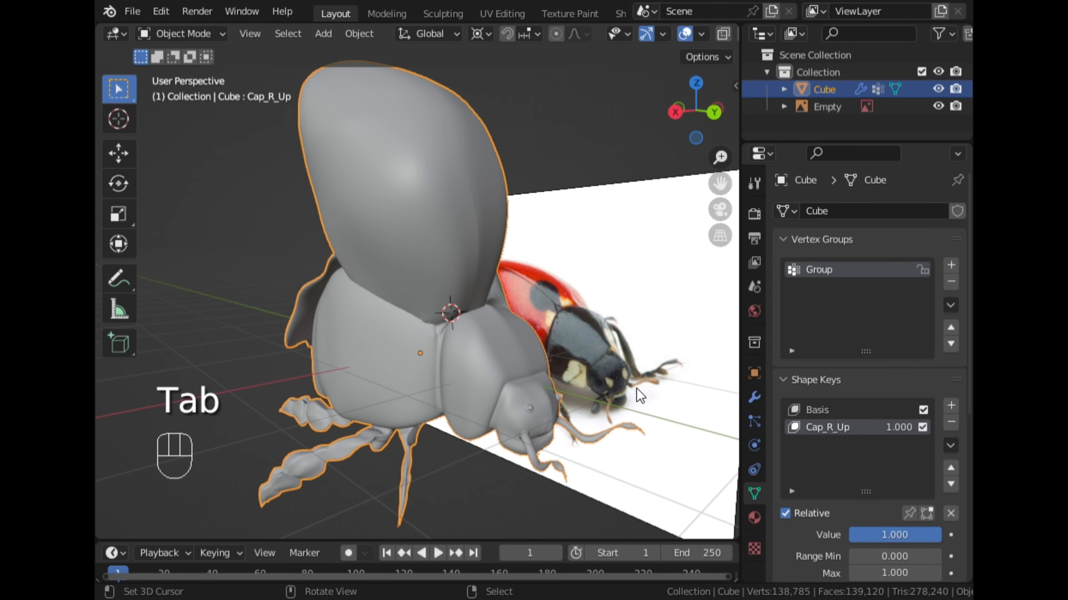
{"action": "mouse_move", "coordinate": [586, 365]}
{"action": "middle_mouse_down"}
{"action": "mouse_move", "coordinate": [384, 355]}
{"action": "mouse_move", "coordinate": [580, 370]}
{"action": "middle_mouse_up"}
{"action": "left_click", "coordinate": [938, 107]}
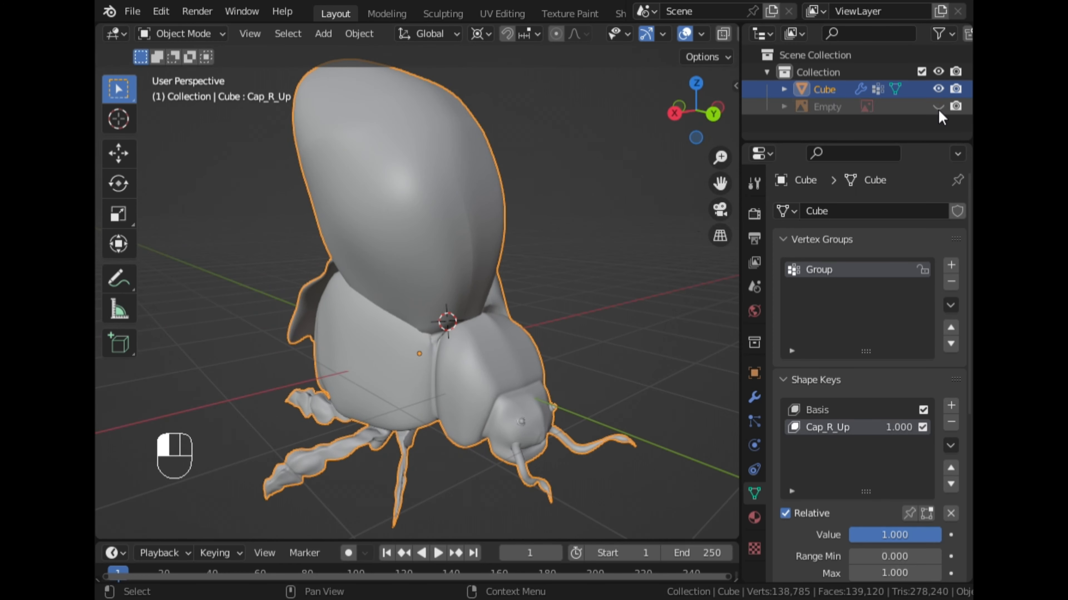
Add a third shape key to the ladybug and name it Cap_L_Up.
{"action": "middle_click_drag", "start_coordinate": [622, 297], "coordinate": [496, 310]}
{"action": "left_click", "coordinate": [716, 118]}
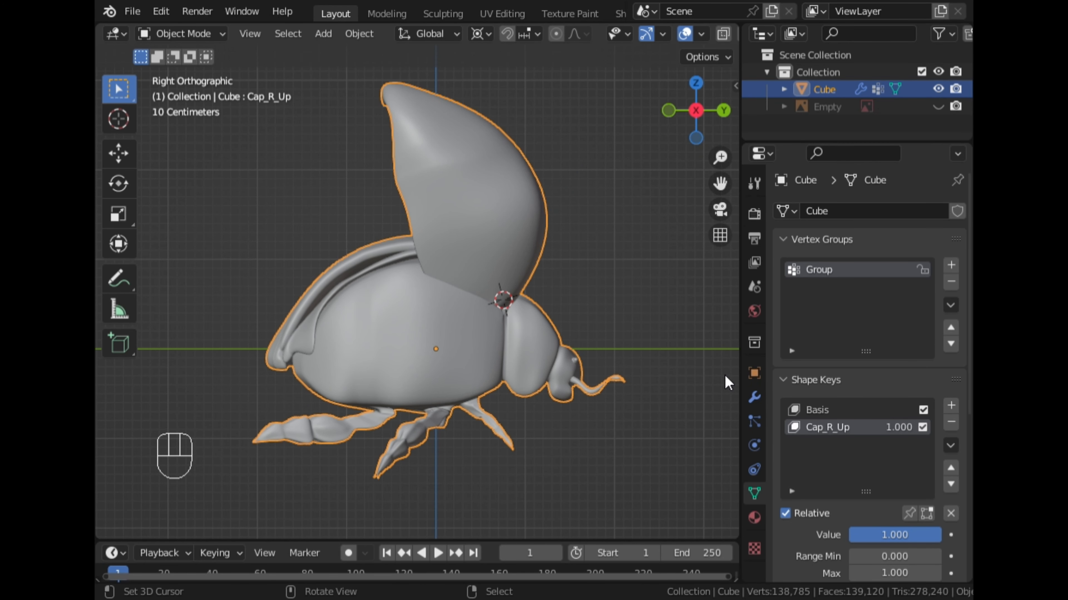
{"action": "left_click", "coordinate": [950, 406]}
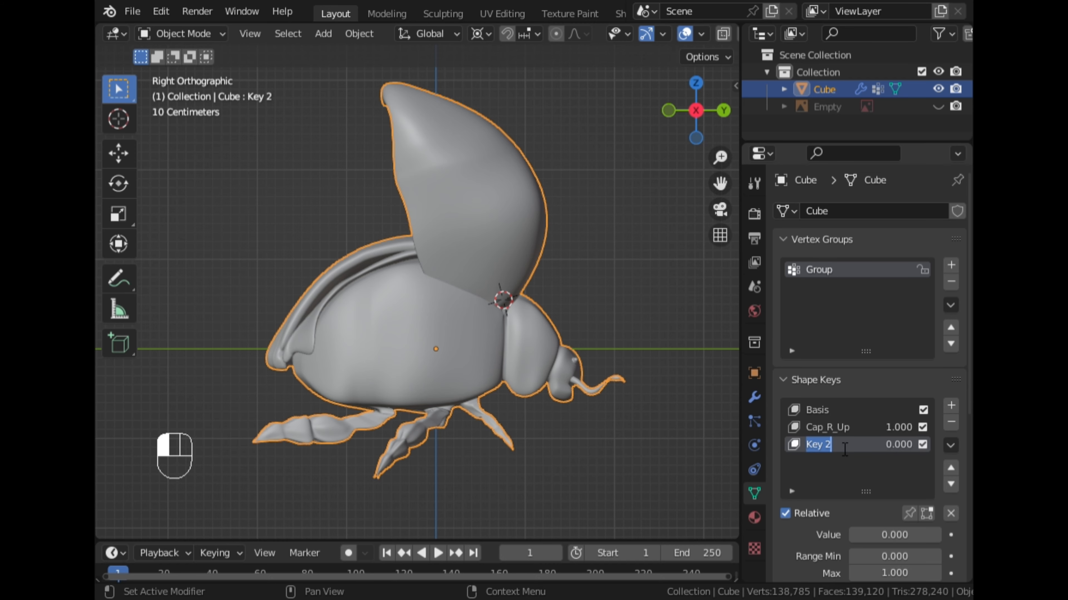
{"action": "type", "text": "Cap"}
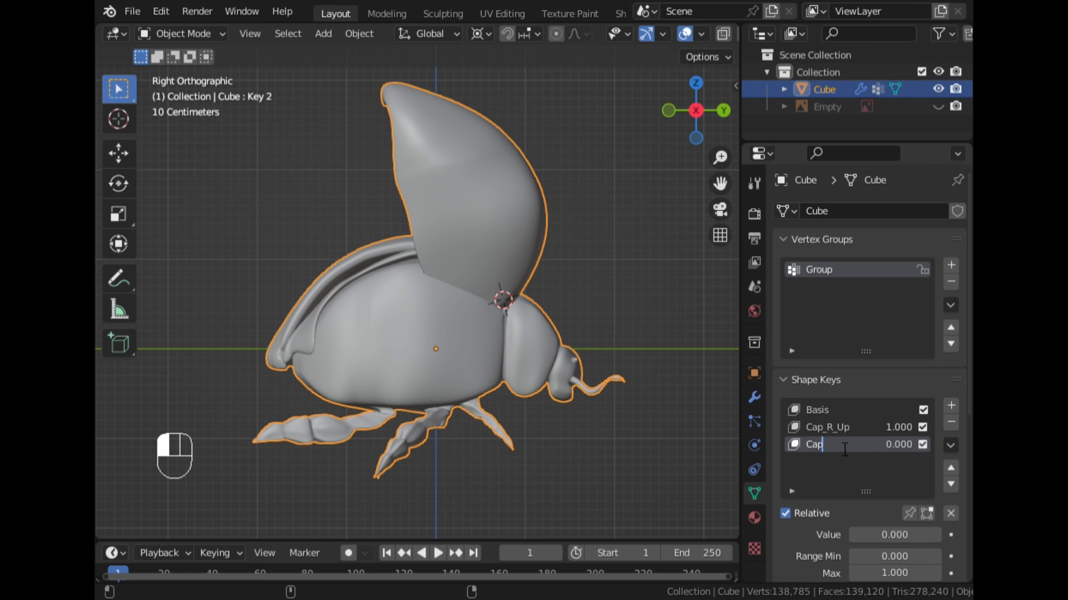
{"action": "type", "text": "_L_"}
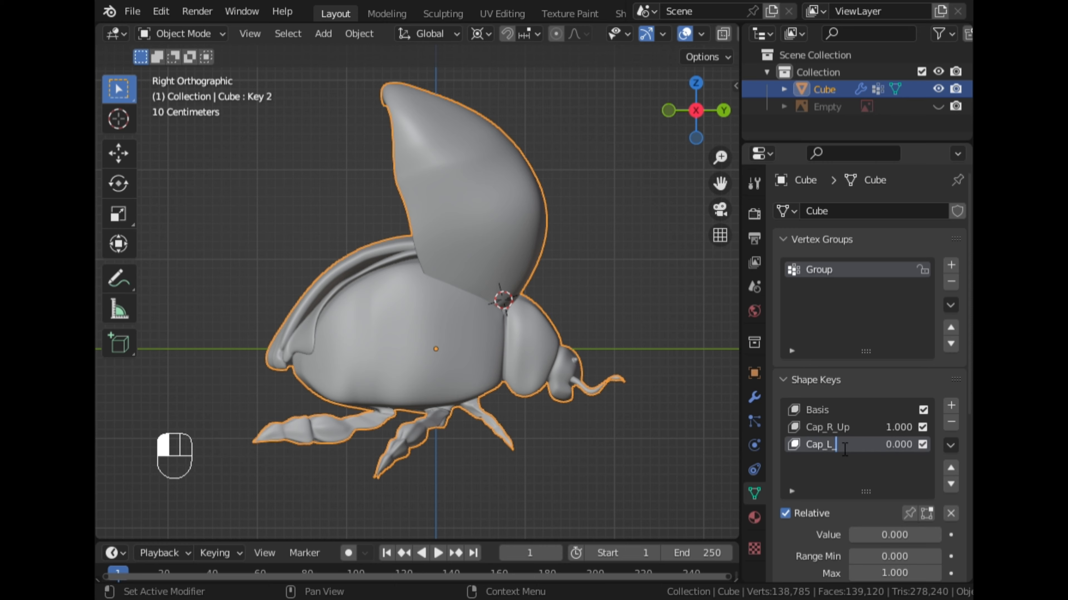
{"action": "type", "text": "Up"}
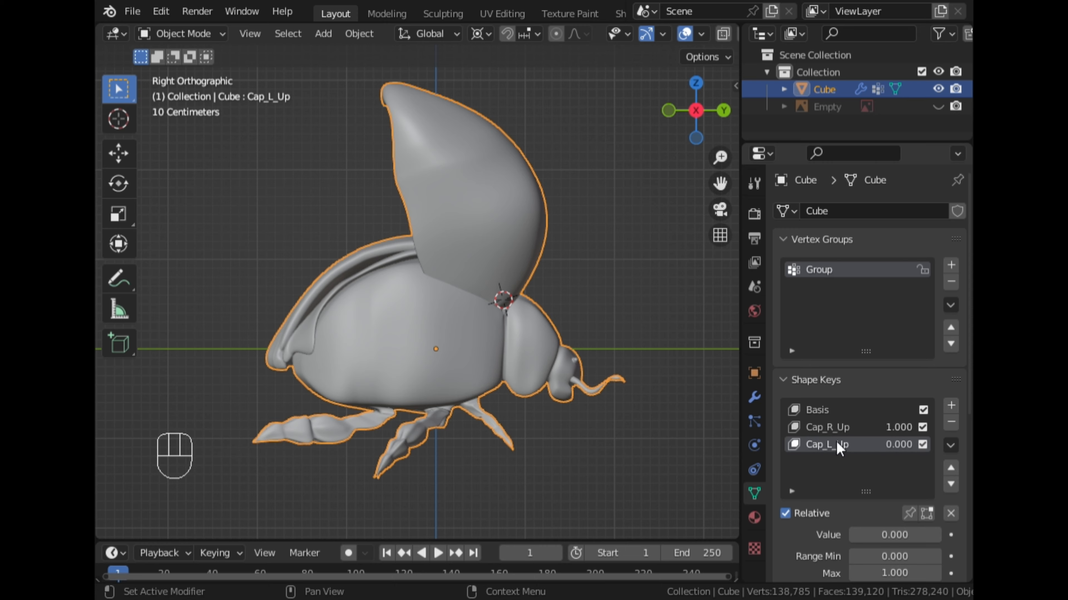
Select the whole linked wing cap on the negative X side in Edit Mode instead of the opposite cap.
{"action": "key", "text": "Tab"}
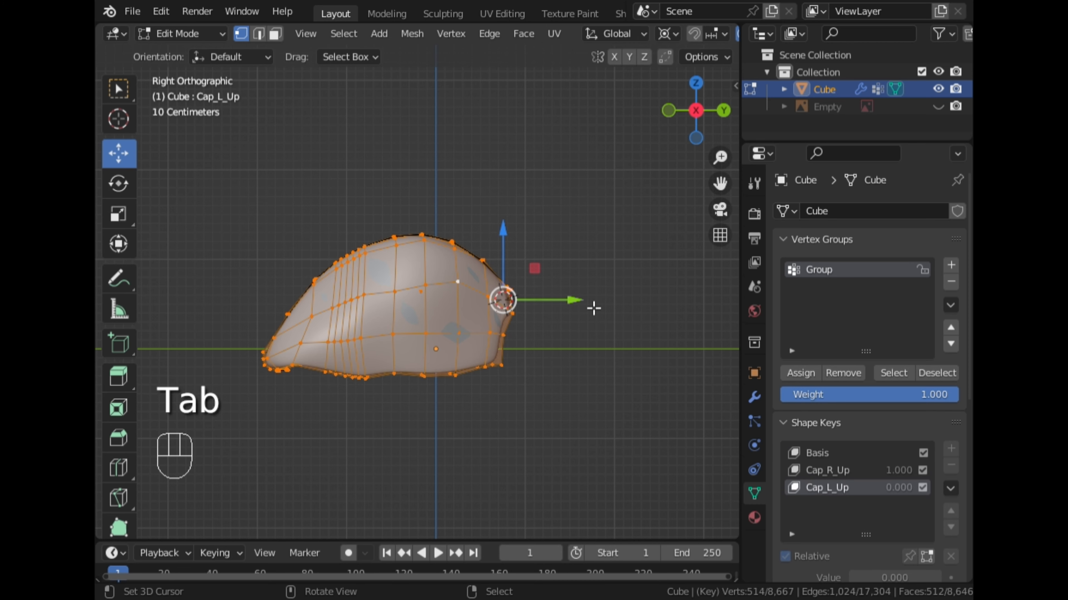
{"action": "middle_click_drag", "start_coordinate": [569, 291], "coordinate": [457, 322]}
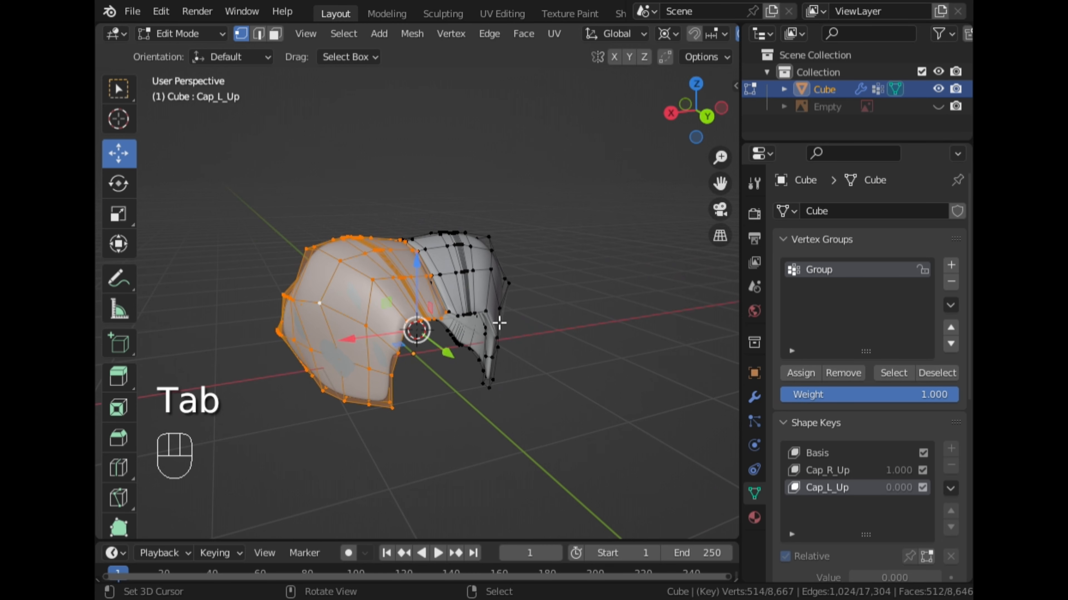
{"action": "right_click", "coordinate": [472, 272]}
{"action": "key", "text": "l"}
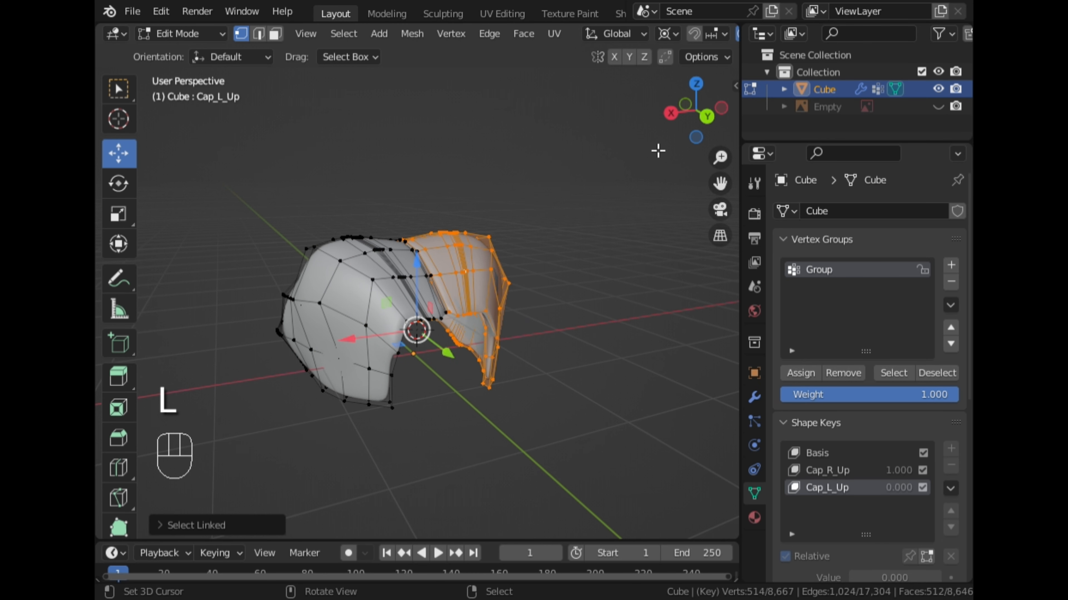
Enable displaying shape keys in Edit Mode and turn on X-ray in right view.
{"action": "left_click", "coordinate": [671, 113]}
{"action": "scroll", "coordinate": [836, 497], "scroll_direction": "down", "scroll_amount": 5}
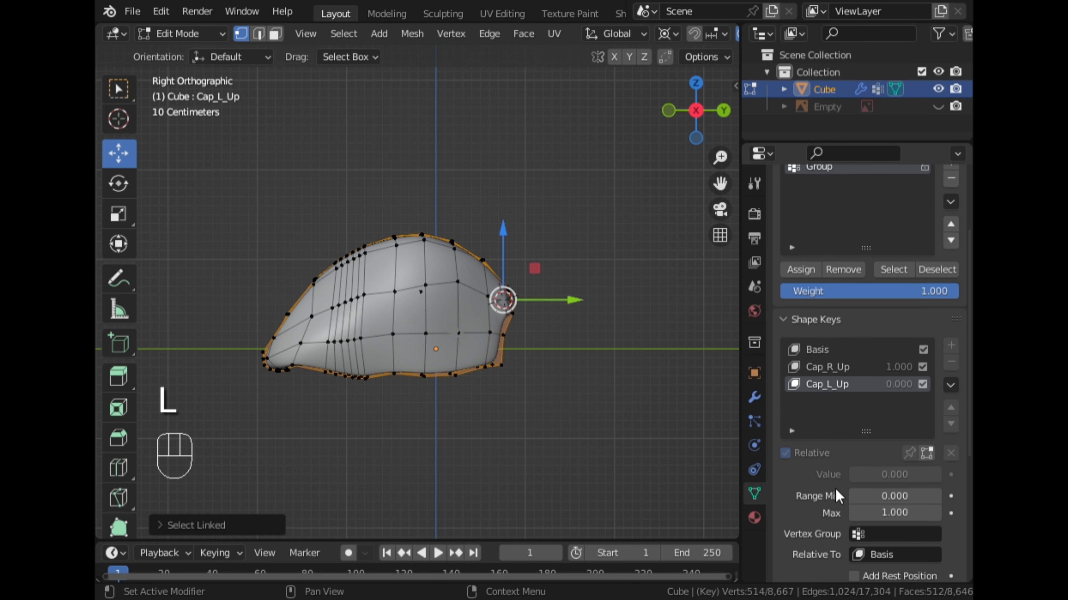
{"action": "left_click", "coordinate": [928, 454]}
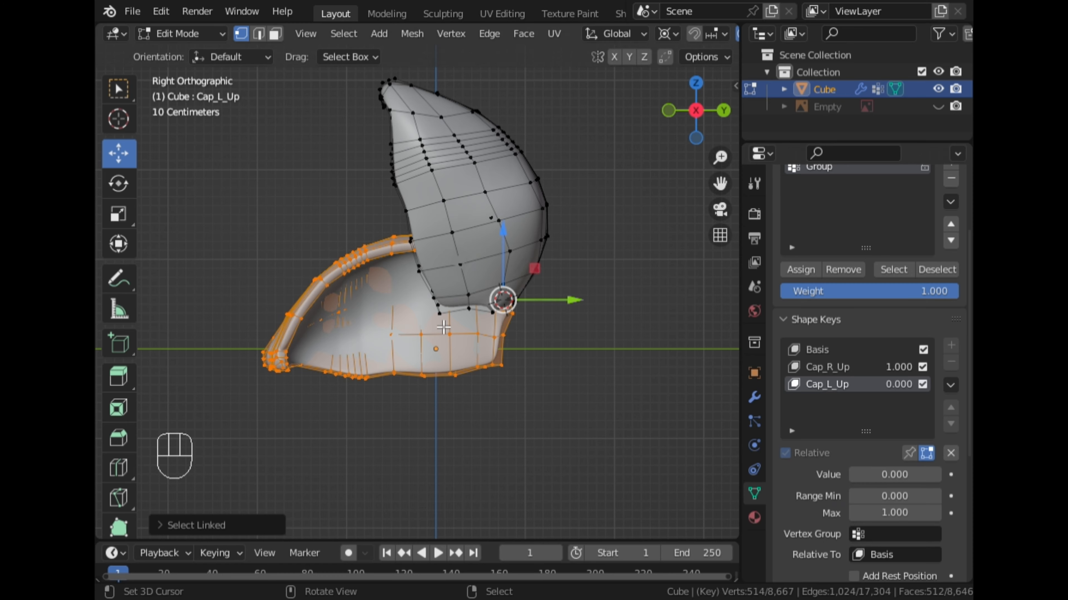
{"action": "scroll", "coordinate": [647, 37], "scroll_direction": "down", "scroll_amount": 5}
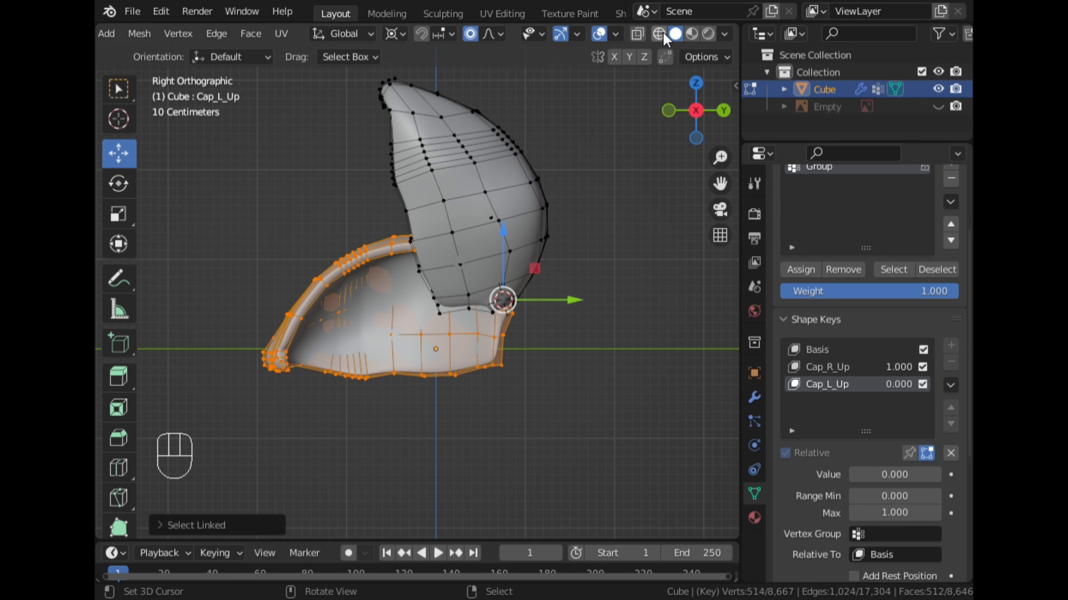
{"action": "left_click", "coordinate": [642, 36]}
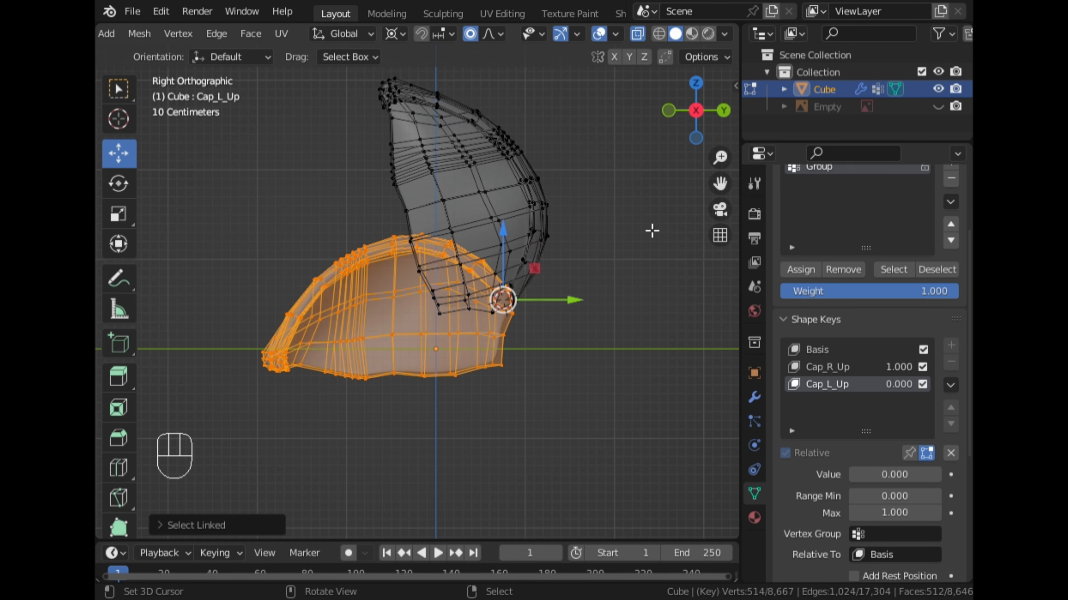
Try rotating the selected wing cap, and set the Cap_L_Up shape key's value to 1.000.
{"action": "key", "text": "r"}
{"action": "left_click", "coordinate": [650, 282]}
{"action": "left_click_drag", "start_coordinate": [897, 471], "coordinate": [941, 472]}
{"action": "middle_click_drag", "start_coordinate": [645, 380], "coordinate": [488, 410]}
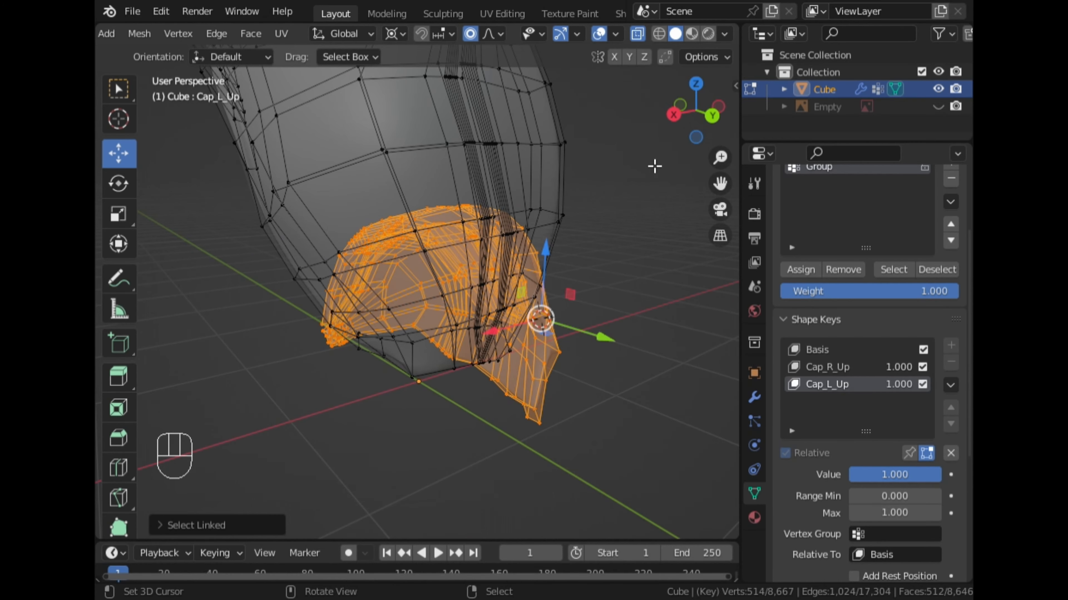
Try rotating the negative X wing cap upward about 78° around the 3D cursor in right view, and undo the rotation.
{"action": "left_click", "coordinate": [673, 120]}
{"action": "key", "text": "r"}
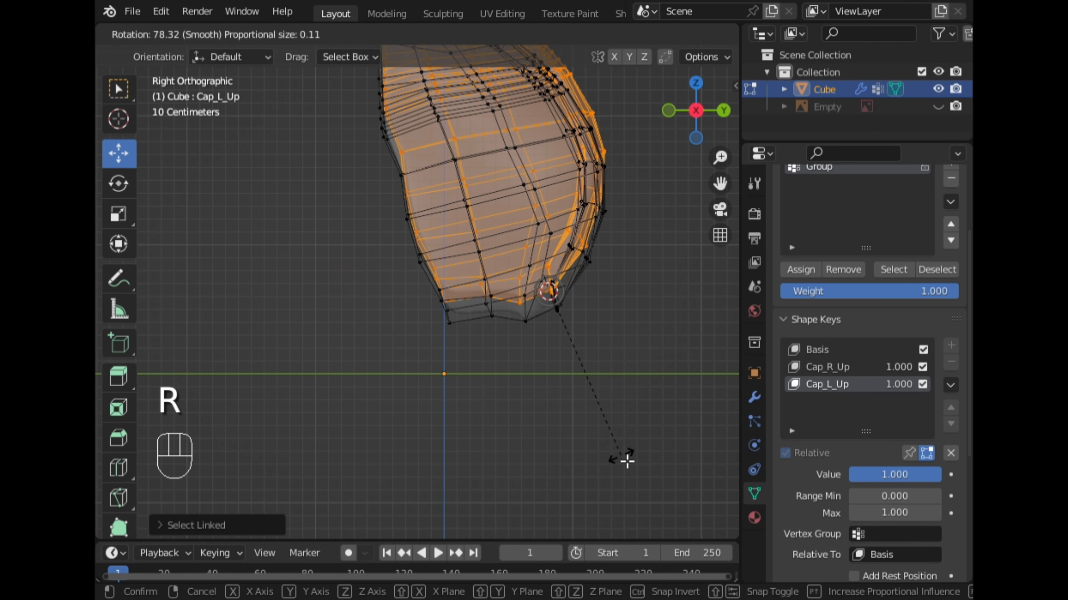
{"action": "left_click", "coordinate": [618, 452]}
{"action": "middle_click_drag", "start_coordinate": [612, 446], "coordinate": [431, 410]}
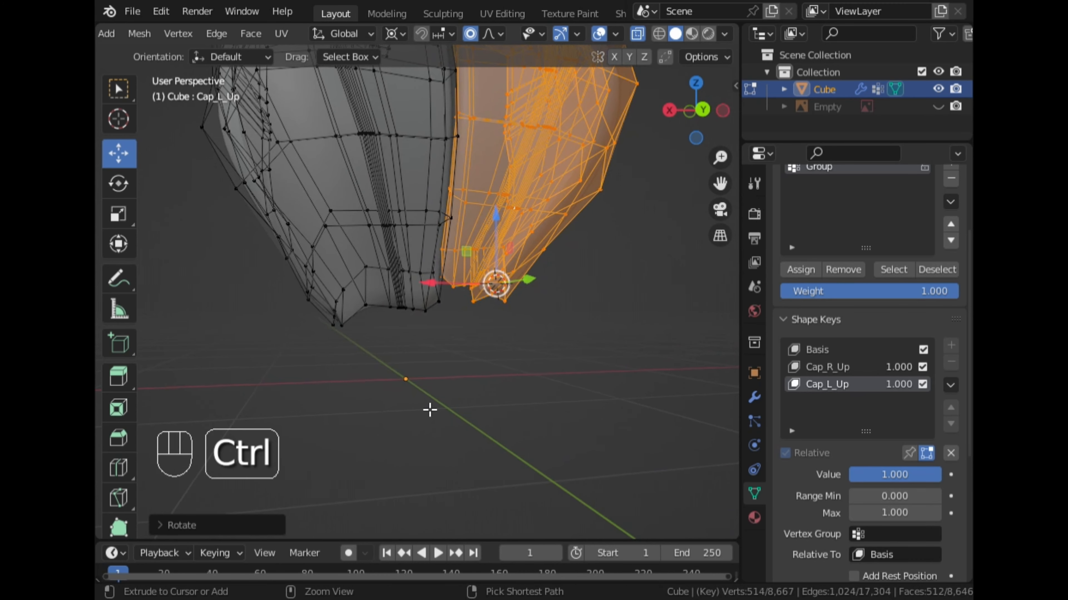
{"action": "key", "text": "ctrl+z"}
Turn off X-ray and place the 3D cursor near the front attachment point of the negative X wing cap.
{"action": "left_click", "coordinate": [699, 104]}
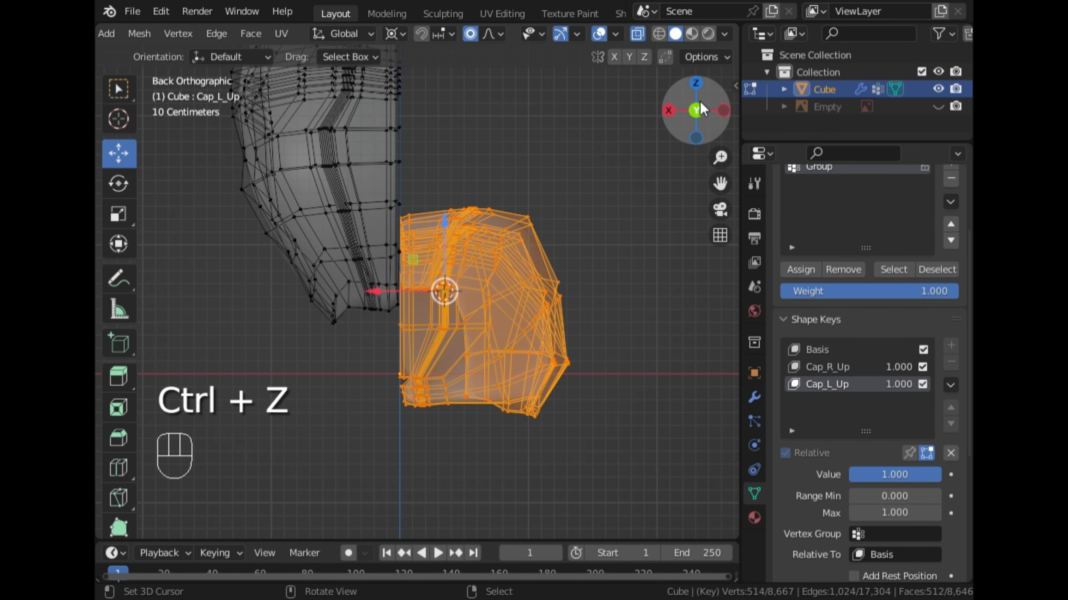
{"action": "left_click", "coordinate": [638, 35]}
{"action": "middle_click_drag", "start_coordinate": [577, 124], "coordinate": [529, 211]}
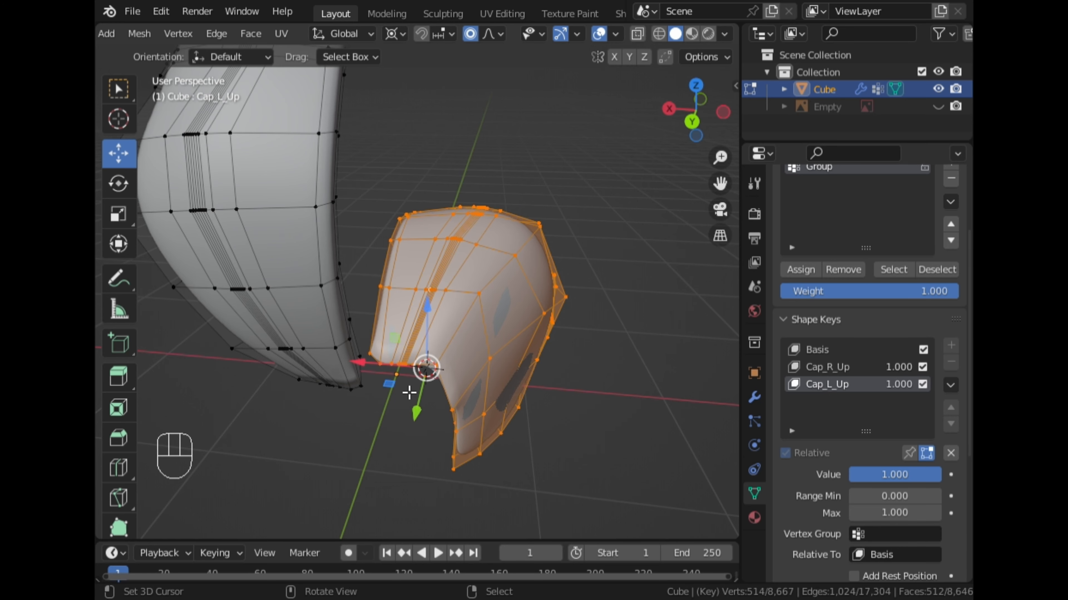
{"action": "left_click", "coordinate": [403, 394]}
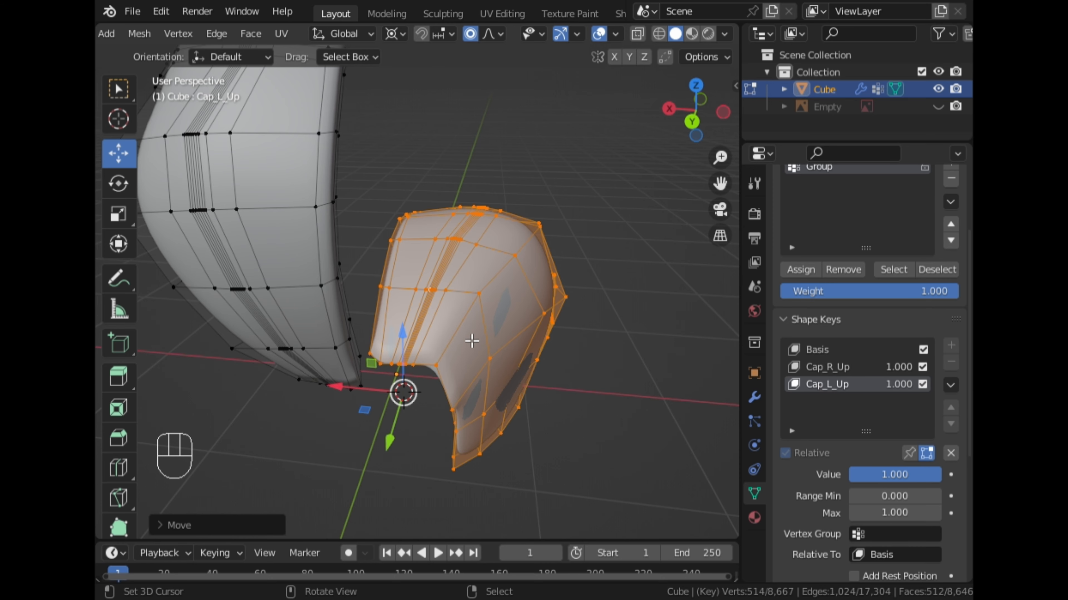
Try rotating the cap upward around the moved 3D cursor in right view, compare both caps in X-ray, and undo the rotation.
{"action": "left_click", "coordinate": [669, 109]}
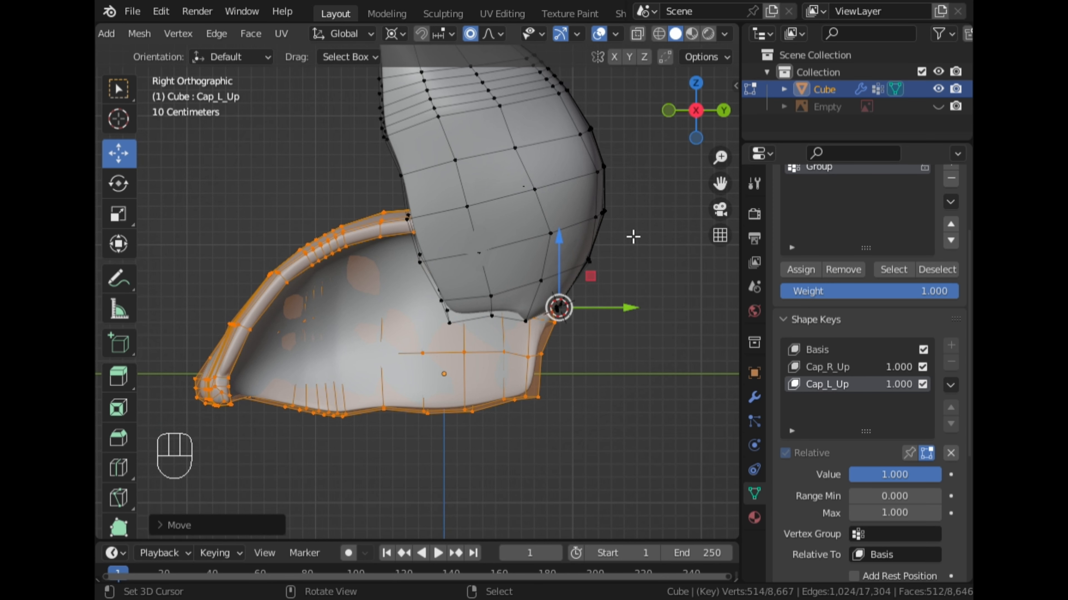
{"action": "key", "text": "r"}
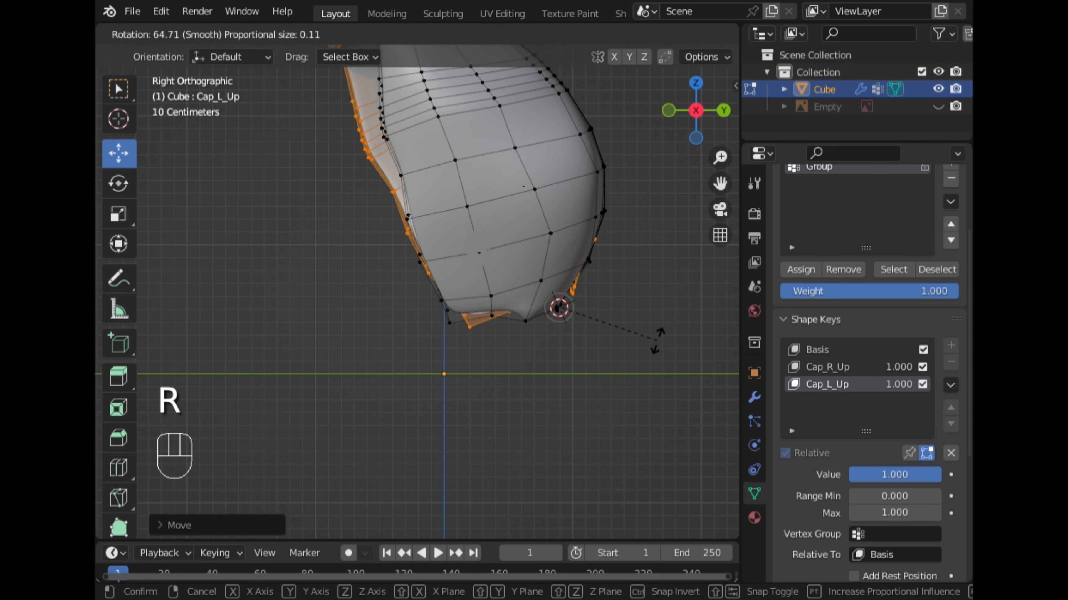
{"action": "left_click", "coordinate": [666, 297]}
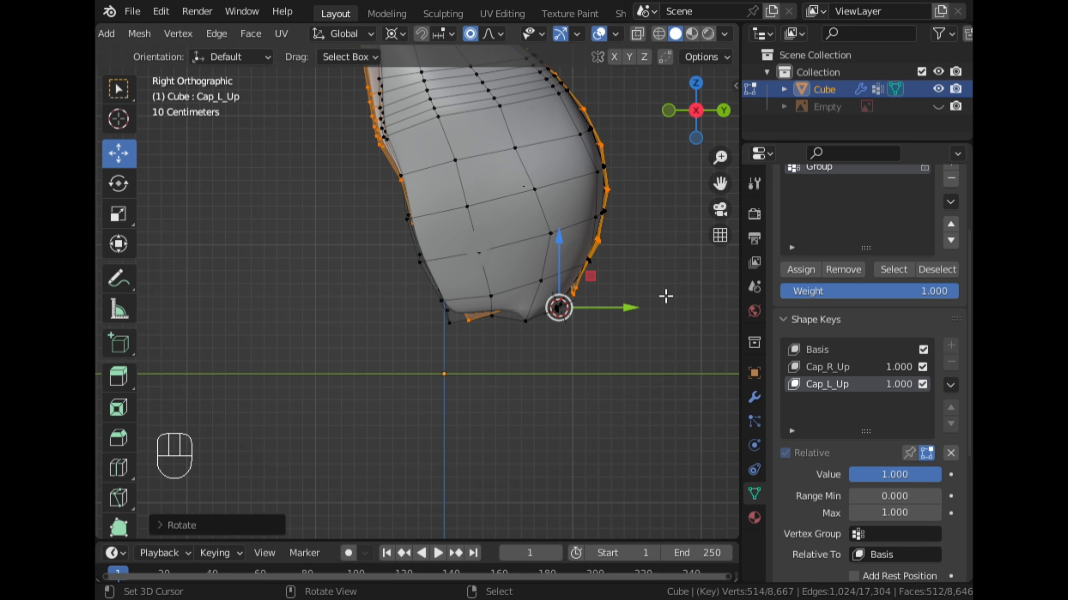
{"action": "left_click", "coordinate": [637, 35]}
{"action": "scroll", "coordinate": [612, 263], "scroll_direction": "down", "scroll_amount": 2}
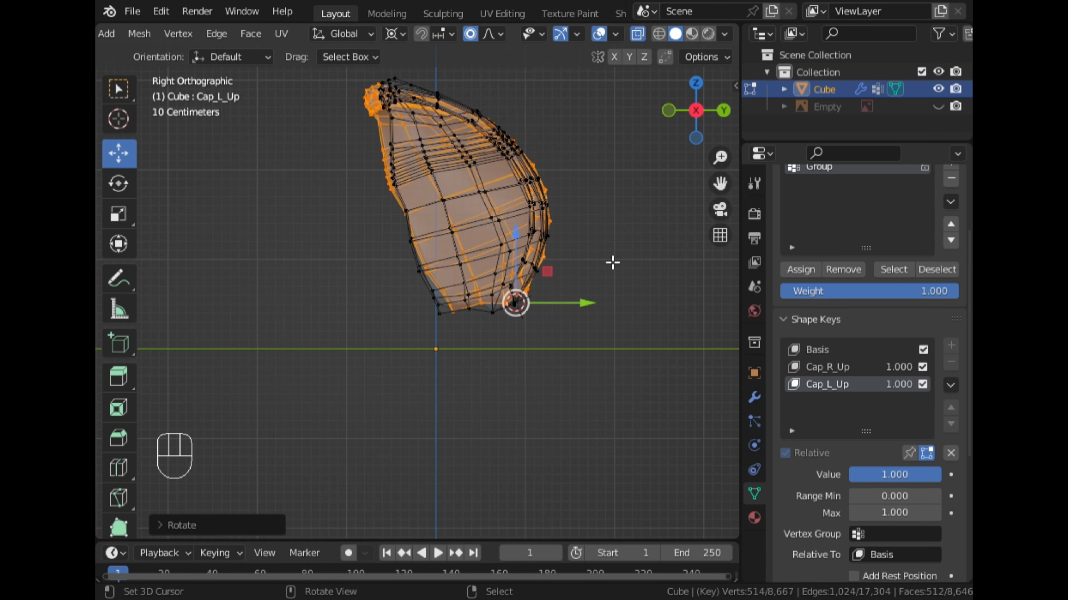
{"action": "key", "text": "ctrl+z"}
Move the 3D cursor slightly lower at the cap's front hinge and reselect the whole linked negative X wing cap.
{"action": "left_click", "coordinate": [564, 304]}
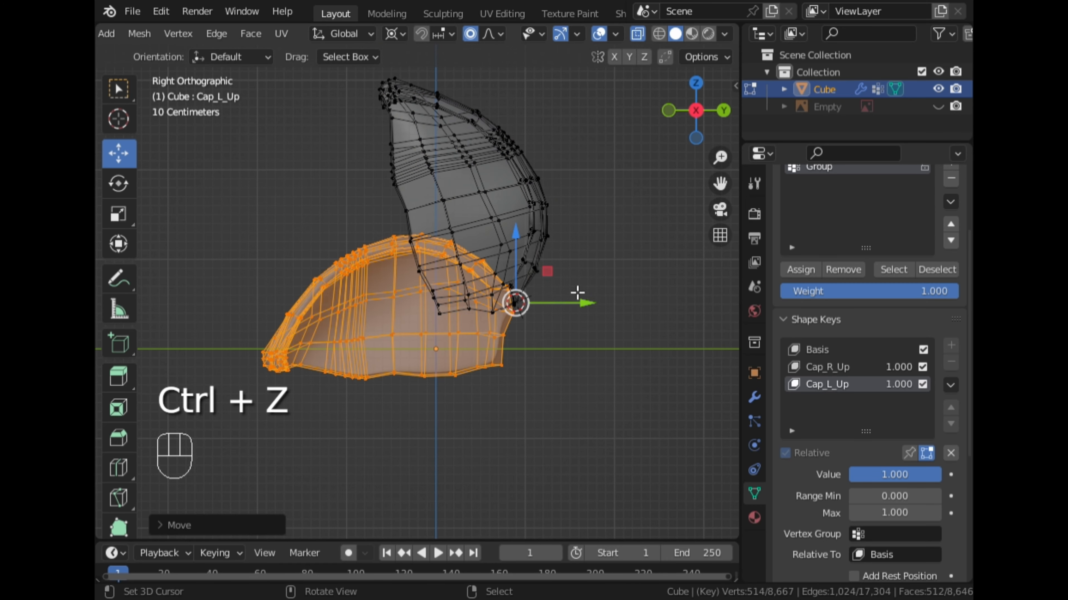
{"action": "left_click", "coordinate": [578, 293]}
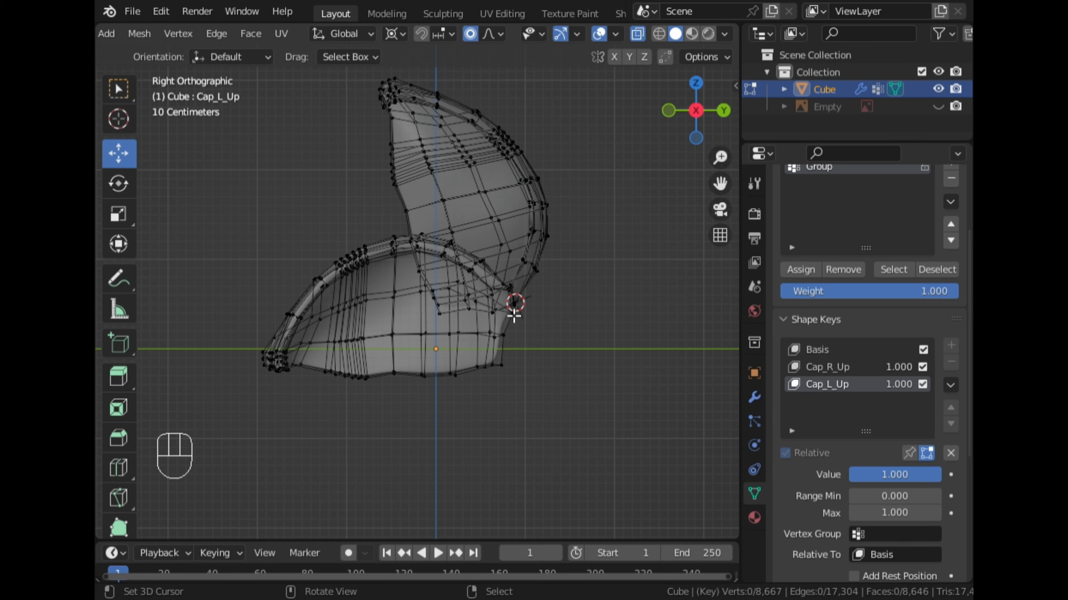
{"action": "middle_click_drag", "start_coordinate": [606, 323], "coordinate": [457, 350]}
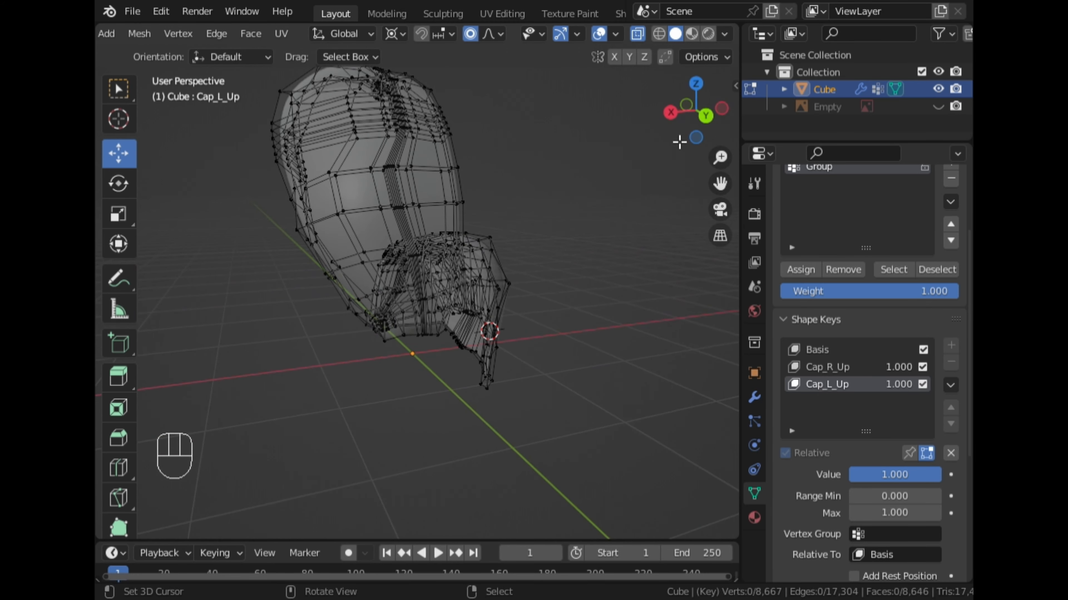
{"action": "left_click", "coordinate": [673, 114]}
{"action": "right_click", "coordinate": [428, 374]}
{"action": "key", "text": "l"}
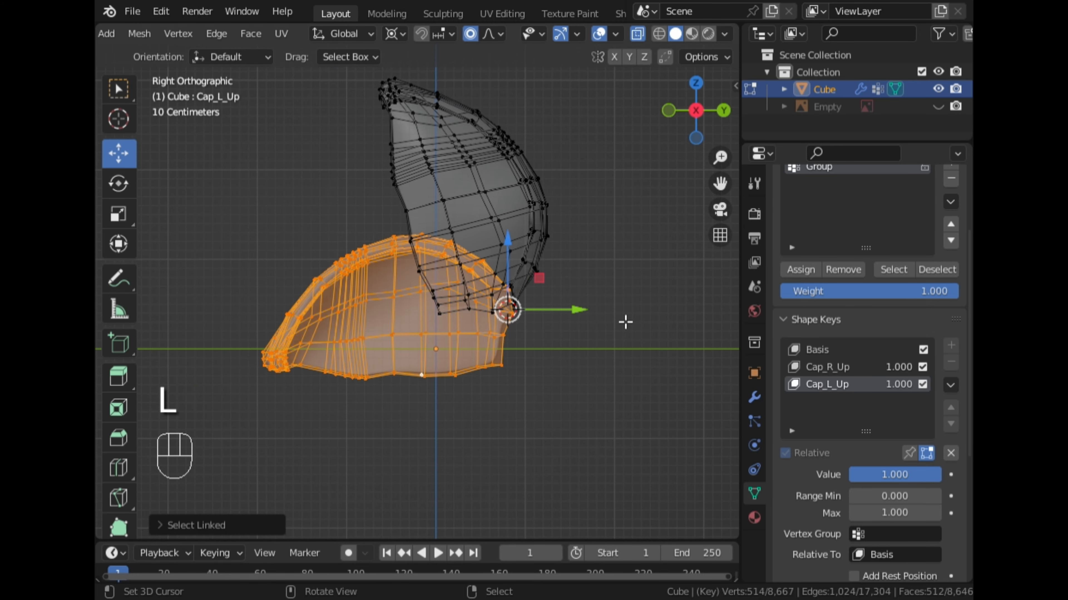
Rotate the selected cap upward about 76° around the 3D cursor for the Cap_L_Up shape key, and return to Object Mode.
{"action": "key", "text": "r"}
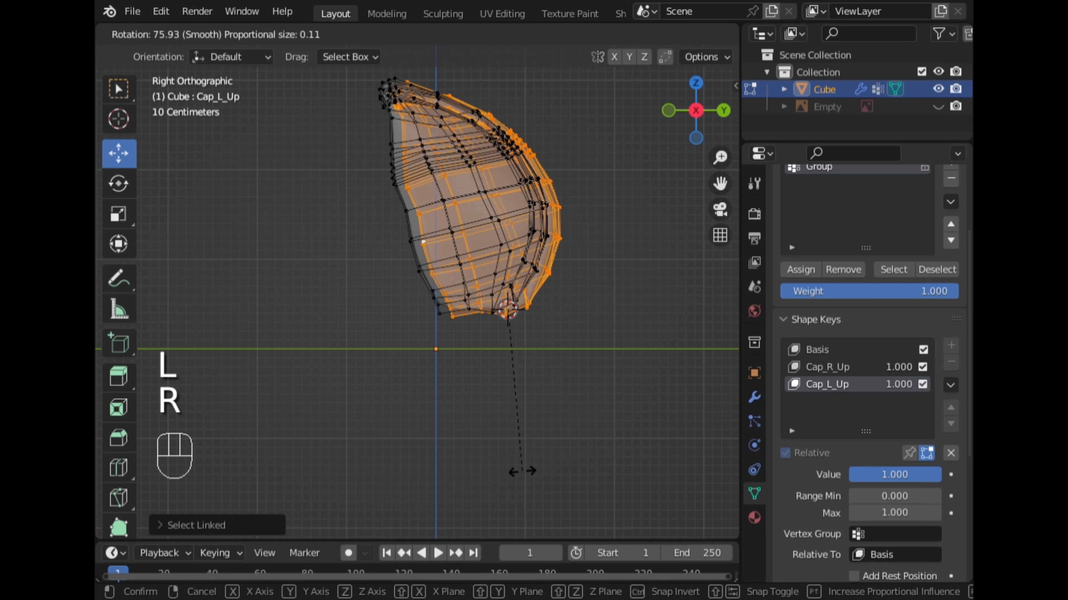
{"action": "left_click", "coordinate": [528, 477]}
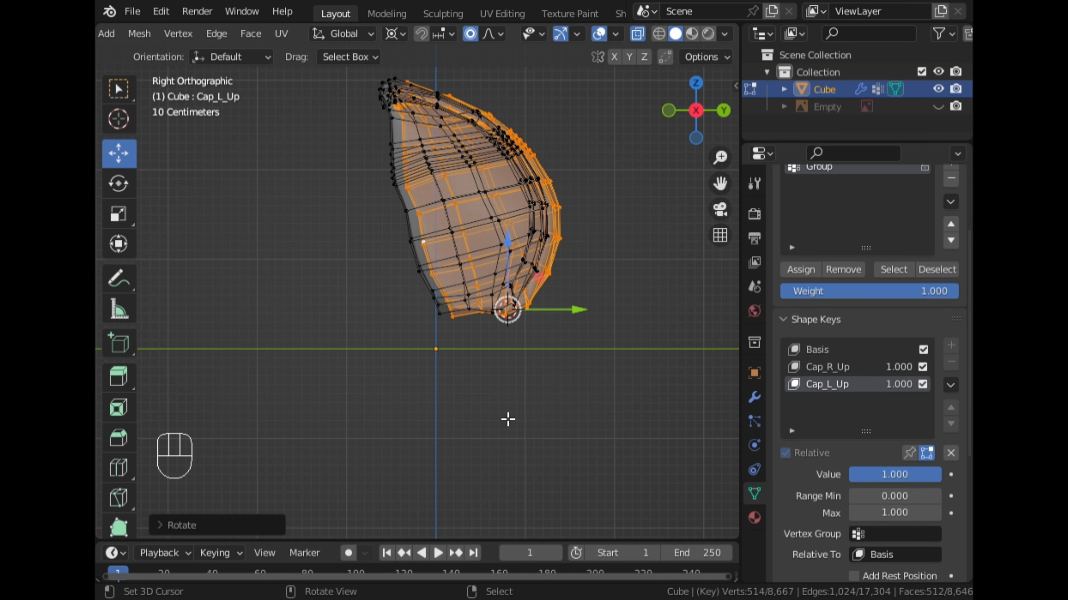
{"action": "key", "text": "Tab"}
Turn off X-ray, inspect both raised wing caps from several angles, and return to Edit Mode on Cap_L_Up.
{"action": "middle_click_drag", "start_coordinate": [650, 224], "coordinate": [559, 261]}
{"action": "scroll", "coordinate": [646, 35], "scroll_direction": "down", "scroll_amount": 5}
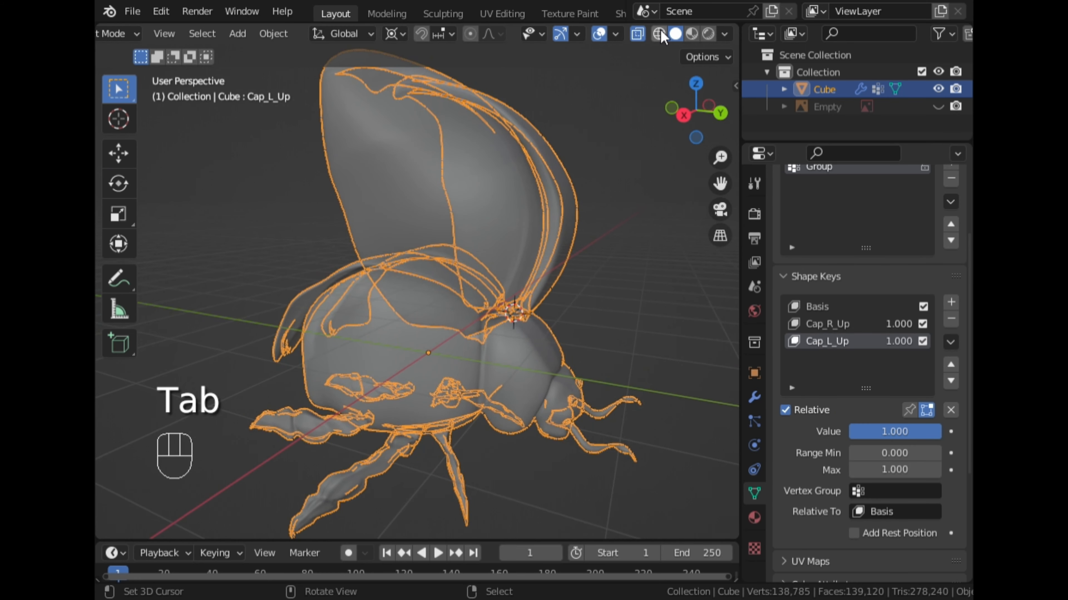
{"action": "left_click", "coordinate": [638, 35]}
{"action": "middle_click_drag", "start_coordinate": [589, 208], "coordinate": [478, 254]}
{"action": "middle_click_drag", "start_coordinate": [583, 385], "coordinate": [391, 332]}
{"action": "key", "text": "Tab"}
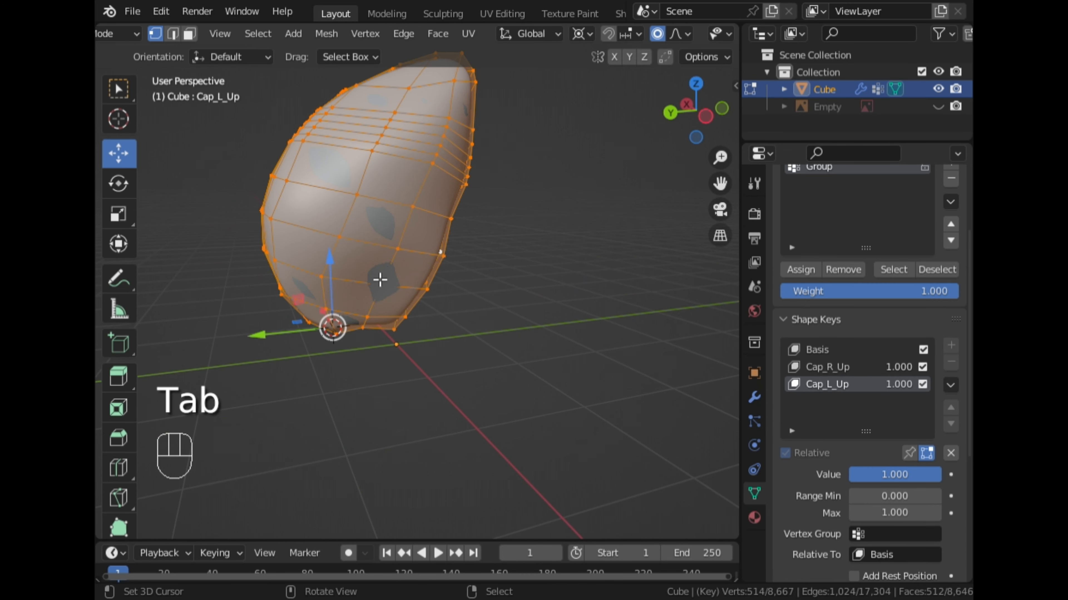
Shift the selected Cap_L_Up wing cap slightly along the Y axis and check its alignment with the opposite cap.
{"action": "left_click_drag", "start_coordinate": [267, 346], "coordinate": [282, 346]}
{"action": "middle_click_drag", "start_coordinate": [227, 291], "coordinate": [427, 330]}
{"action": "scroll", "coordinate": [427, 330], "scroll_direction": "up", "scroll_amount": 3}
{"action": "left_click_drag", "start_coordinate": [575, 429], "coordinate": [574, 432]}
{"action": "middle_click_drag", "start_coordinate": [574, 432], "coordinate": [440, 364]}
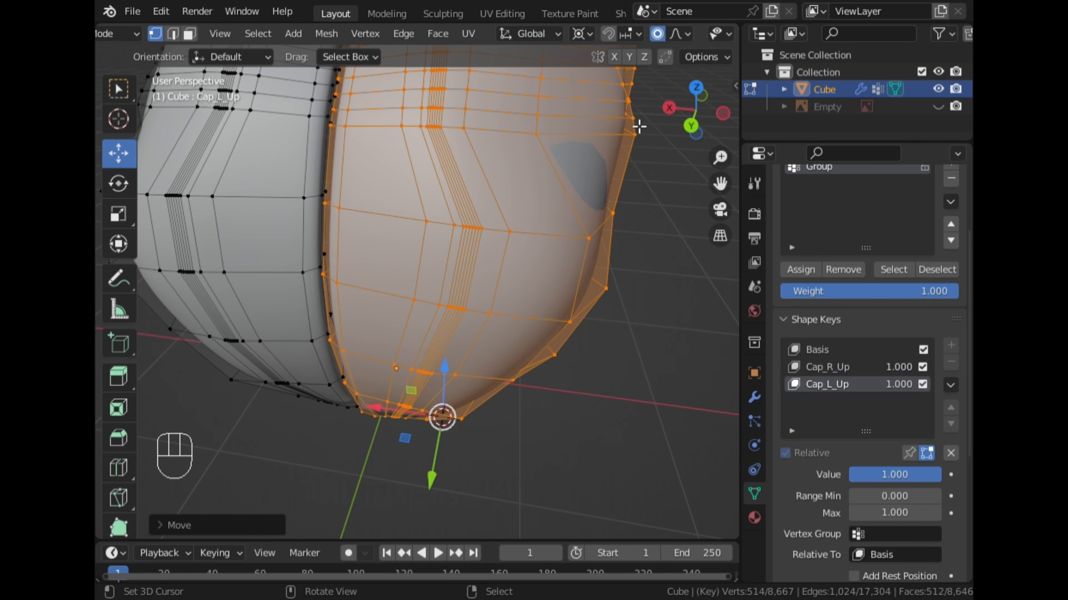
In back view, raise the selected cap about 0.013 m along Z, return to Object Mode and inspect the hinge area.
{"action": "left_click", "coordinate": [691, 126]}
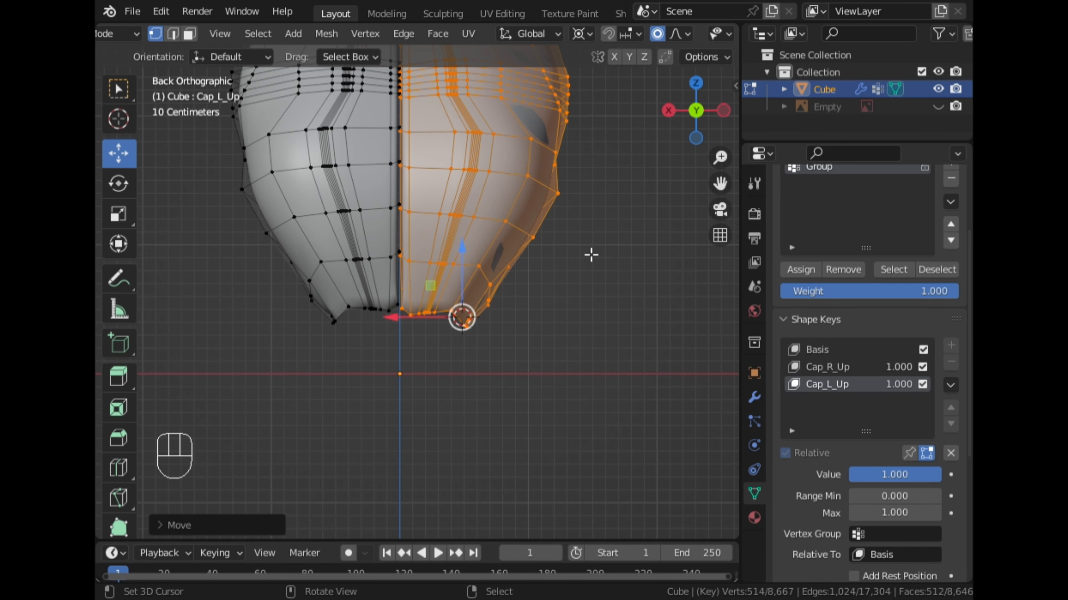
{"action": "key", "text": "g"}
{"action": "key", "text": "z"}
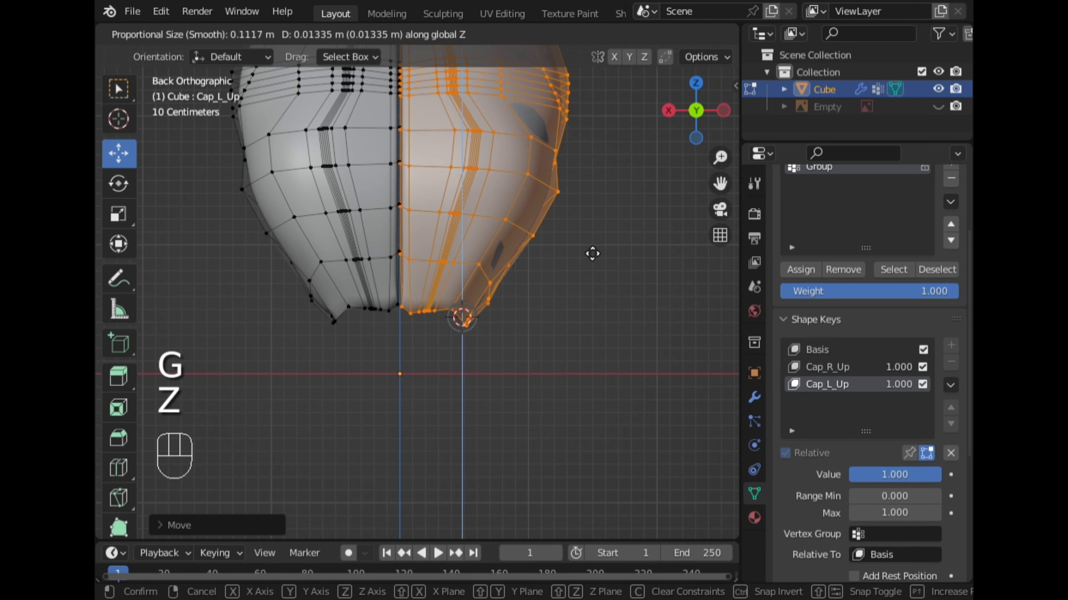
{"action": "left_click", "coordinate": [591, 253]}
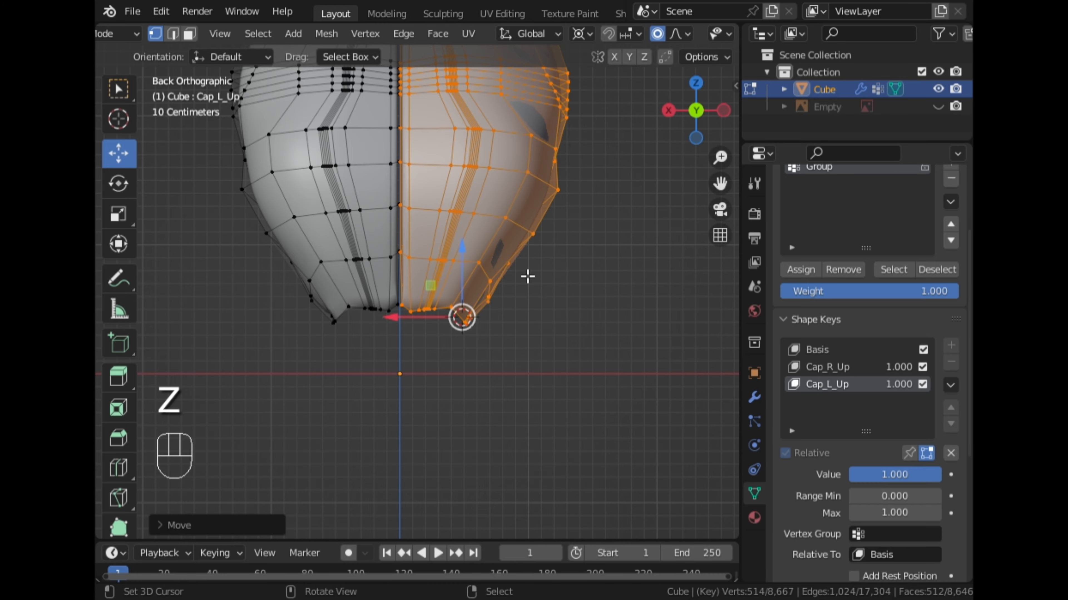
{"action": "key", "text": "Tab"}
{"action": "middle_click_drag", "start_coordinate": [528, 276], "coordinate": [529, 301]}
{"action": "scroll", "coordinate": [388, 374], "scroll_direction": "down", "scroll_amount": 7}
{"action": "scroll", "coordinate": [330, 301], "scroll_direction": "up", "scroll_amount": 8}
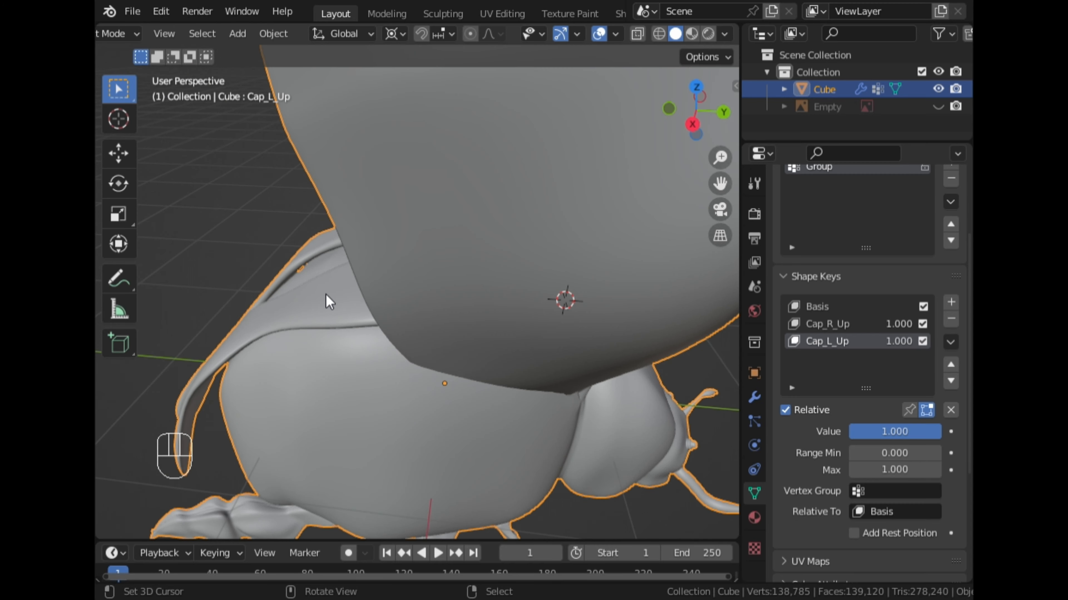
{"action": "middle_click_drag", "start_coordinate": [329, 302], "coordinate": [495, 276]}
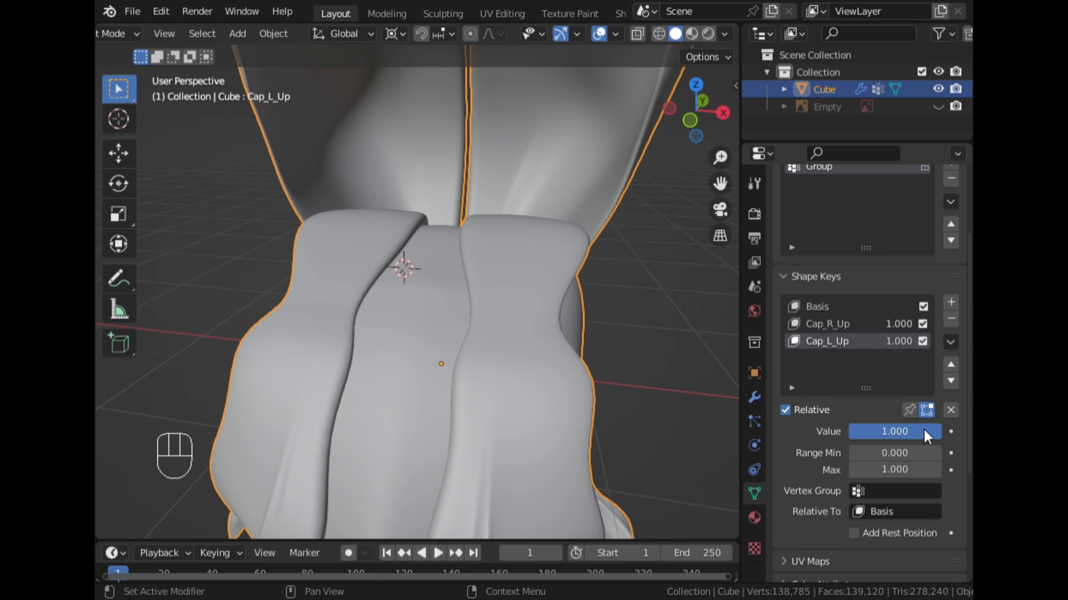
Lower the Cap_L_Up and Cap_R_Up shape key values to 0.000 to test closing both wing caps.
{"action": "left_click_drag", "start_coordinate": [927, 436], "coordinate": [845, 438]}
{"action": "left_click", "coordinate": [868, 328]}
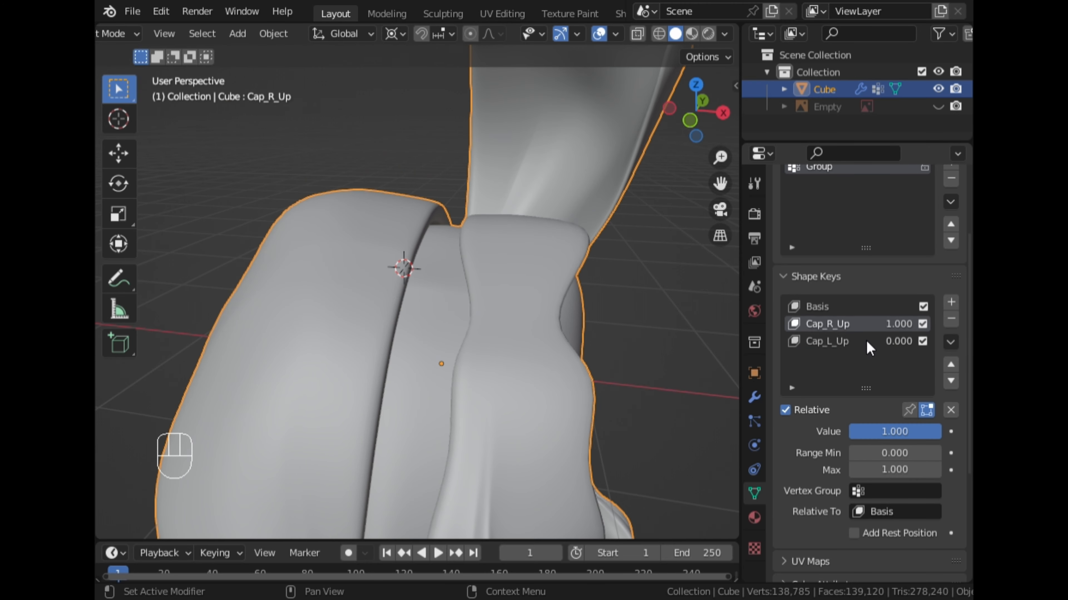
{"action": "left_click_drag", "start_coordinate": [910, 434], "coordinate": [848, 434]}
{"action": "scroll", "coordinate": [588, 217], "scroll_direction": "down", "scroll_amount": 5}
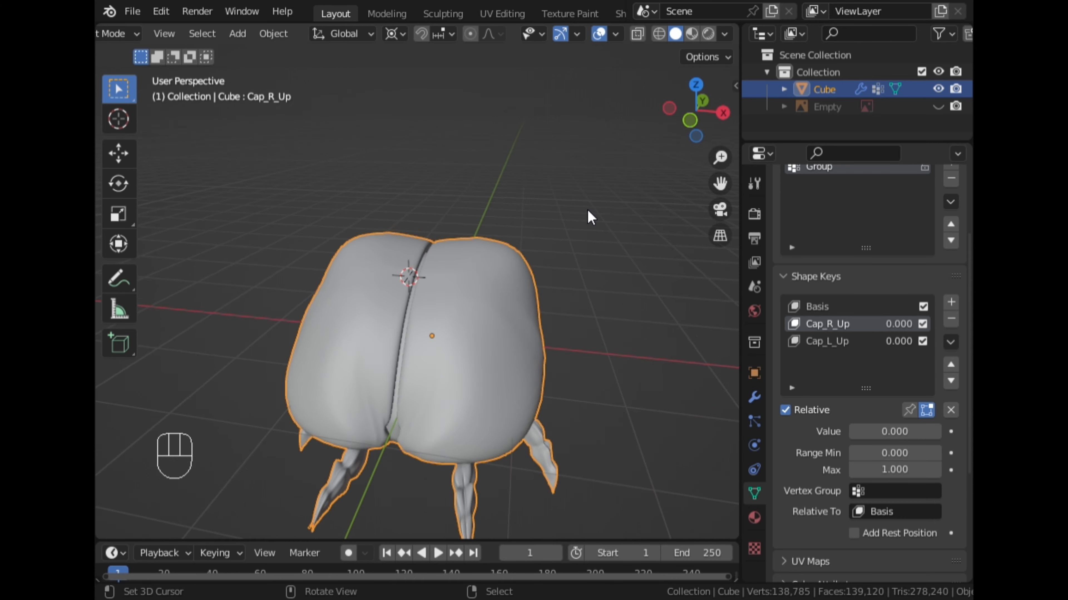
From the front, raise the Cap_R_Up and Cap_L_Up shape key values to 1.000 to test opening both wing caps.
{"action": "middle_click_drag", "start_coordinate": [589, 217], "coordinate": [420, 236]}
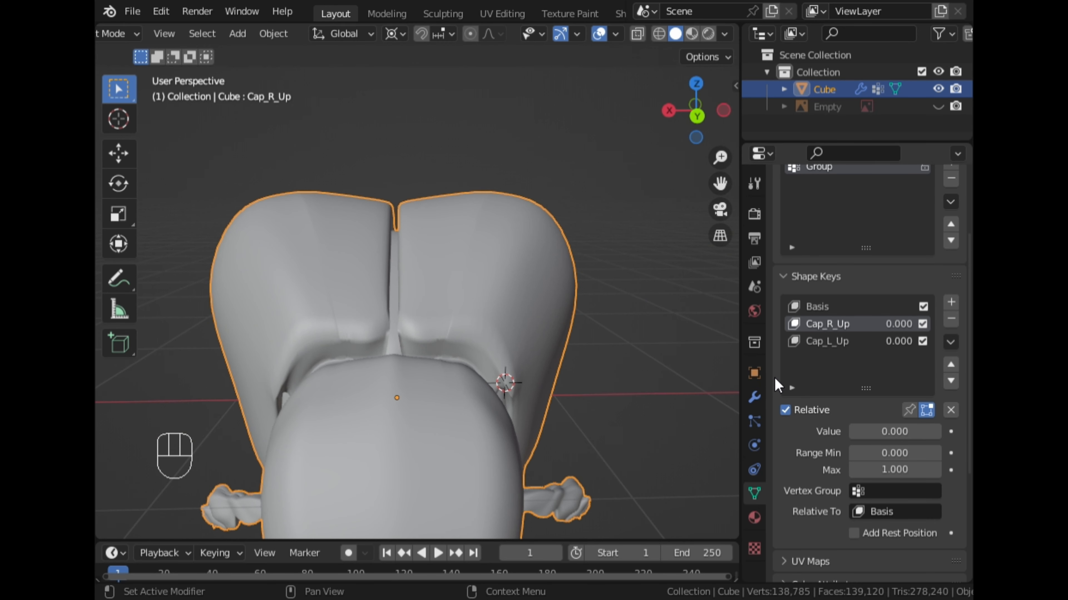
{"action": "left_click_drag", "start_coordinate": [860, 438], "coordinate": [946, 437]}
{"action": "left_click", "coordinate": [856, 343]}
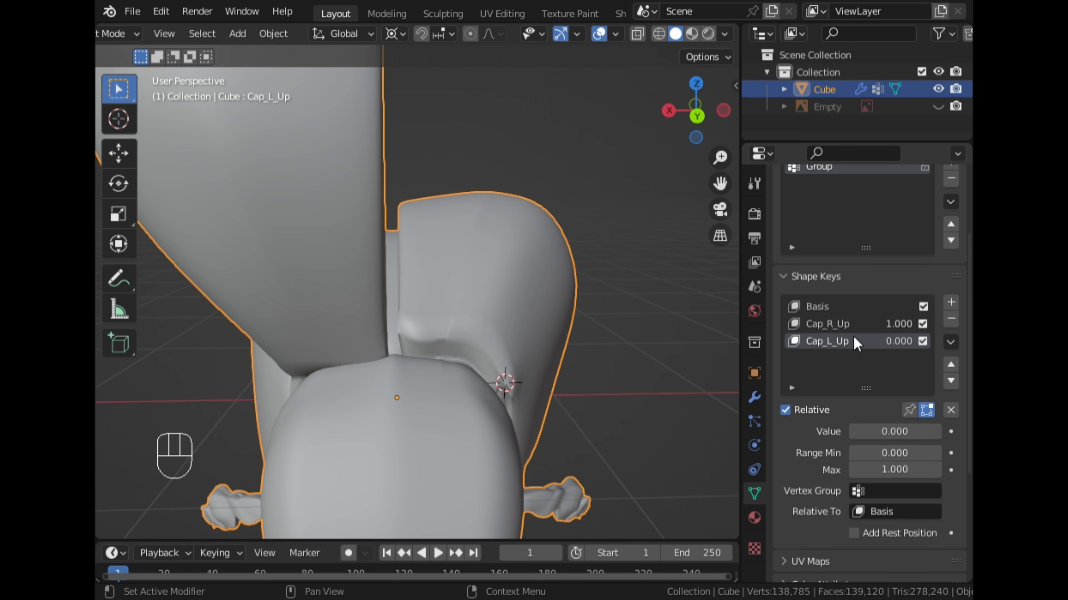
{"action": "left_click_drag", "start_coordinate": [861, 431], "coordinate": [943, 436]}
Examine the two opened wing caps and their hinges from the front, sides and above for symmetry and fit.
{"action": "middle_click_drag", "start_coordinate": [525, 337], "coordinate": [257, 284]}
{"action": "scroll", "coordinate": [463, 263], "scroll_direction": "down", "scroll_amount": 3}
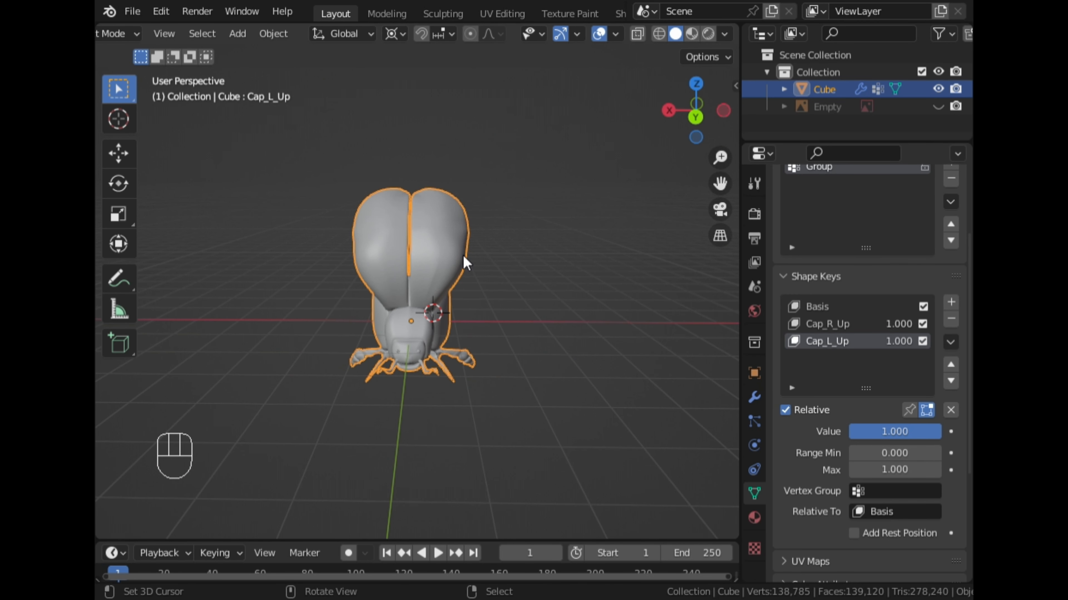
{"action": "middle_click_drag", "start_coordinate": [518, 265], "coordinate": [181, 255]}
{"action": "scroll", "coordinate": [487, 252], "scroll_direction": "up", "scroll_amount": 2}
{"action": "middle_click_drag", "start_coordinate": [270, 269], "coordinate": [593, 316]}
{"action": "scroll", "coordinate": [356, 294], "scroll_direction": "up", "scroll_amount": 3}
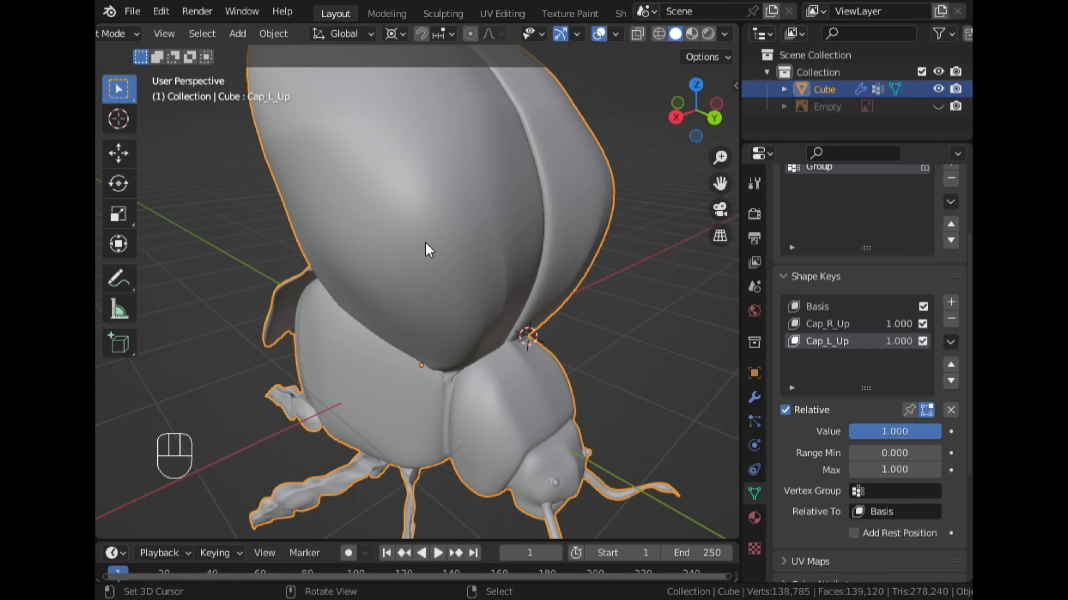
{"action": "middle_click_drag", "start_coordinate": [425, 243], "coordinate": [510, 255]}
{"action": "scroll", "coordinate": [510, 255], "scroll_direction": "down", "scroll_amount": 3}
{"action": "middle_click_drag", "start_coordinate": [546, 299], "coordinate": [546, 331]}
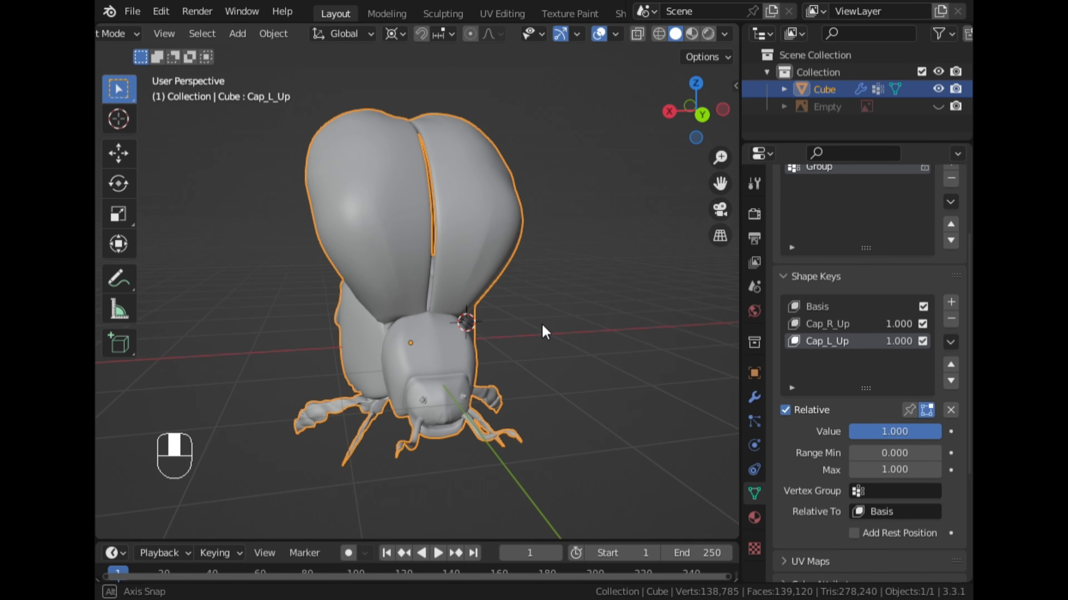